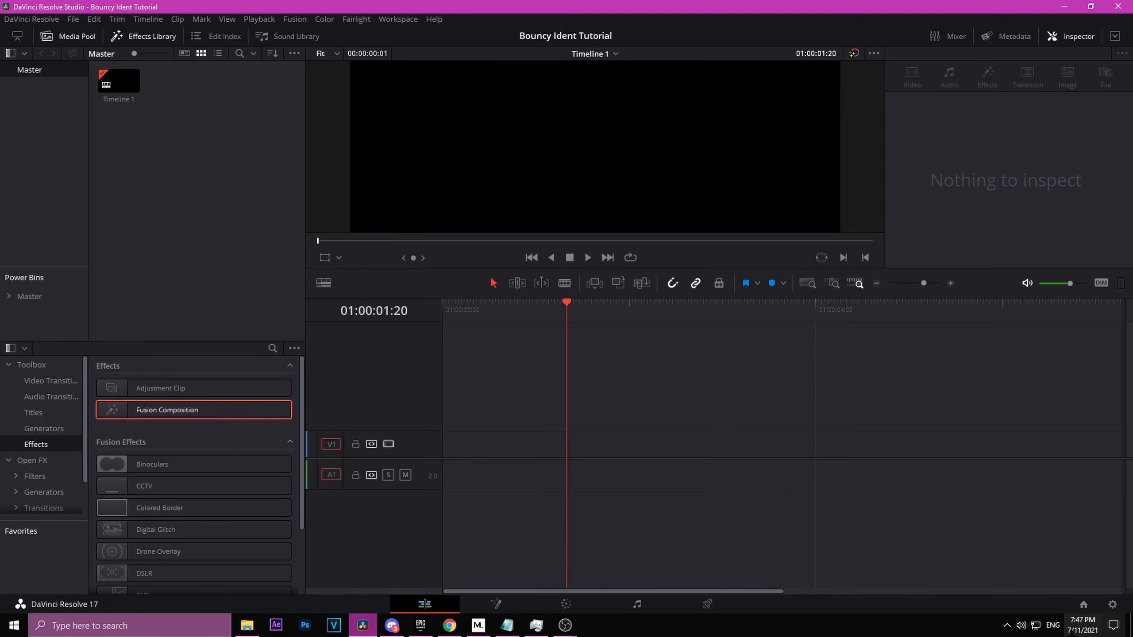
Step: Add a Fusion Composition clip to the timeline and open it on the Fusion page
{"action": "left_click", "coordinate": [1112, 604]}
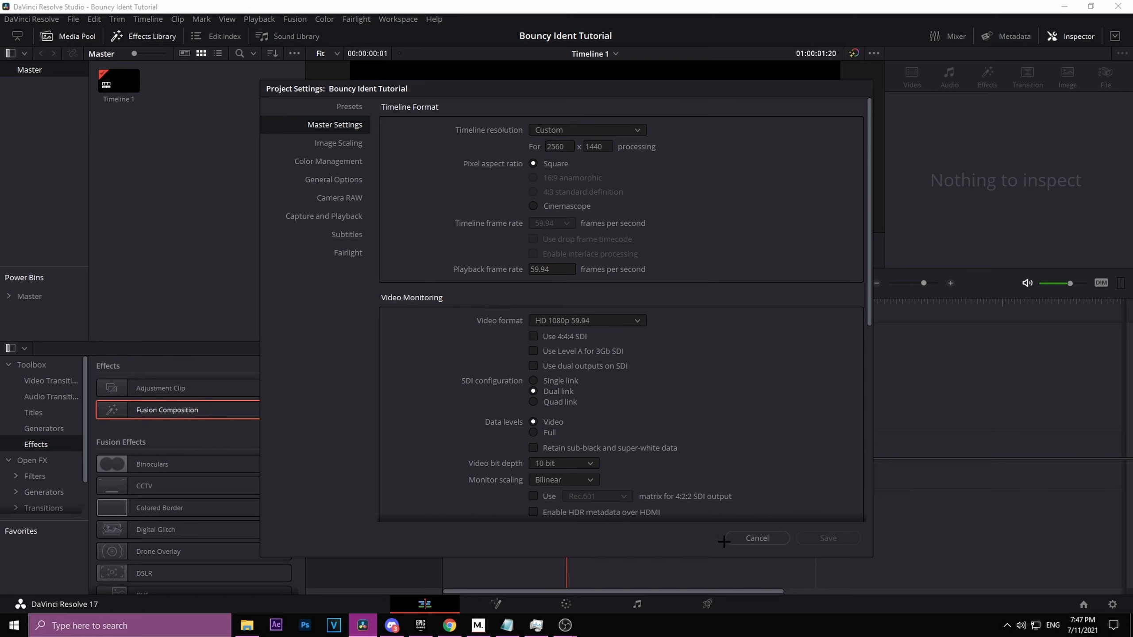
{"action": "left_click", "coordinate": [767, 541]}
{"action": "left_click_drag", "start_coordinate": [169, 408], "coordinate": [451, 447]}
{"action": "left_click", "coordinate": [496, 603]}
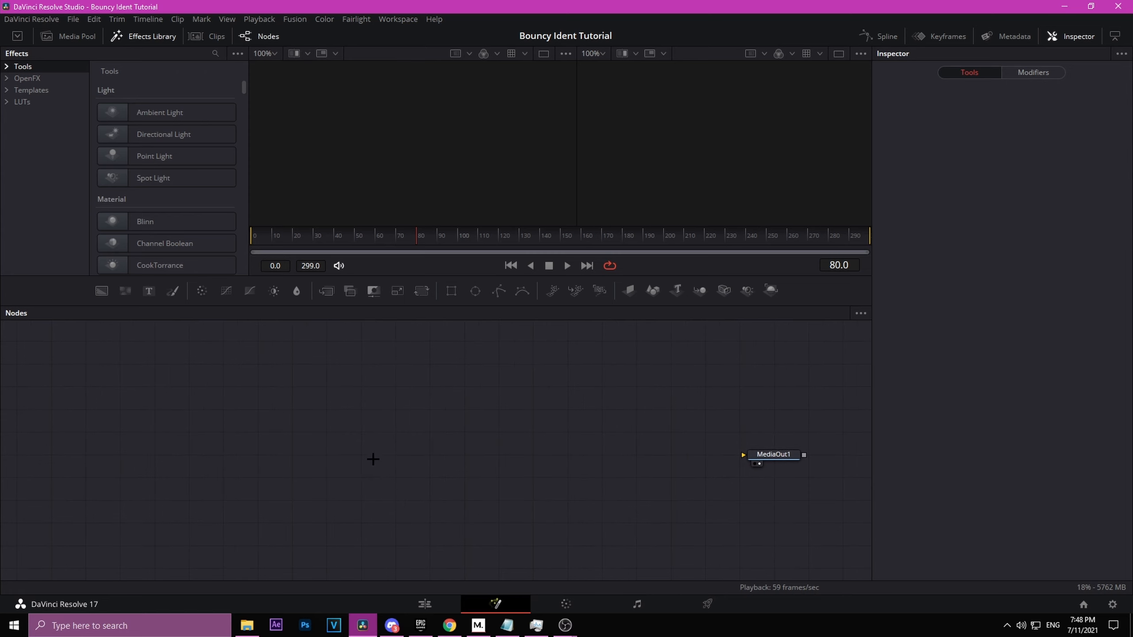
Step: Add a Text node reading Vizion and set its font to Provicali
{"action": "left_click_drag", "start_coordinate": [163, 348], "coordinate": [187, 431]}
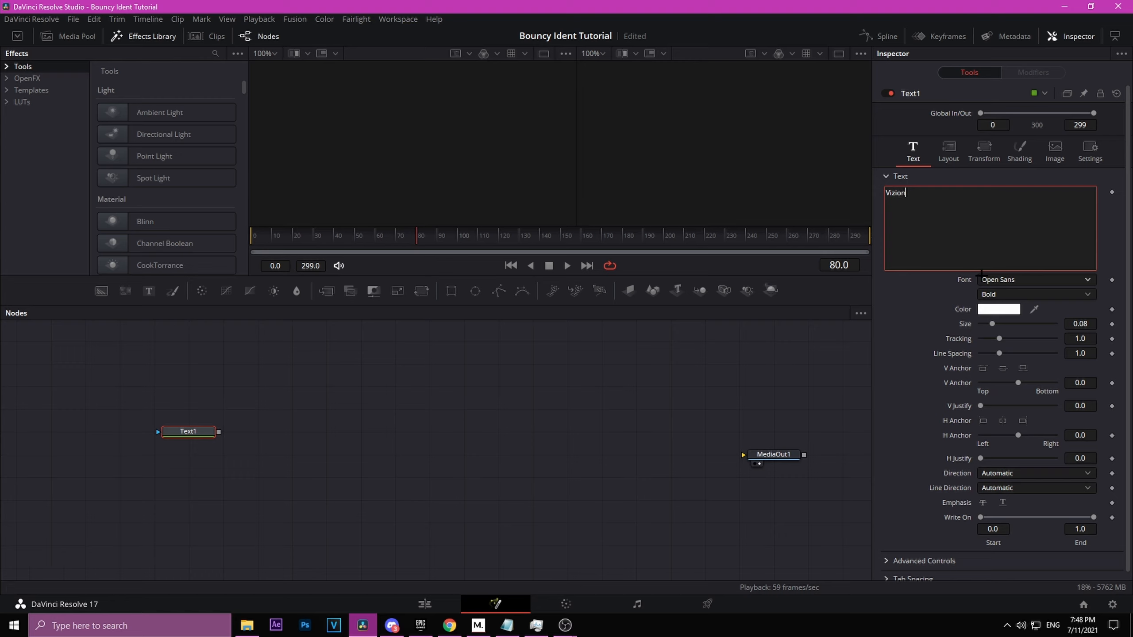
{"action": "left_click", "coordinate": [1004, 279]}
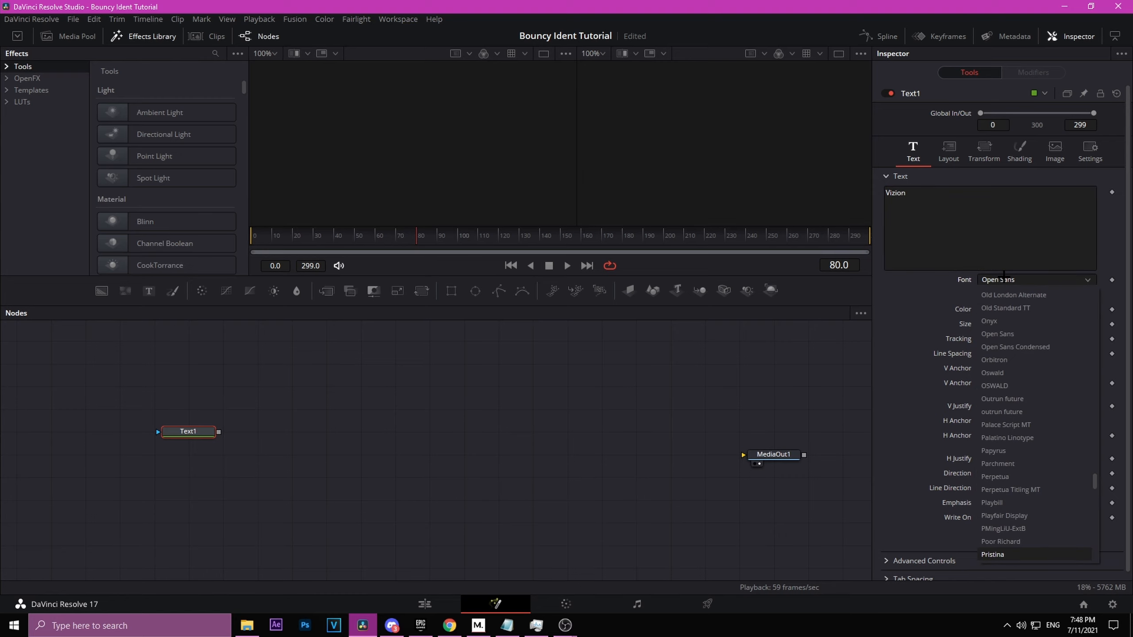
{"action": "key", "text": "Down"}
{"action": "key", "text": "Return"}
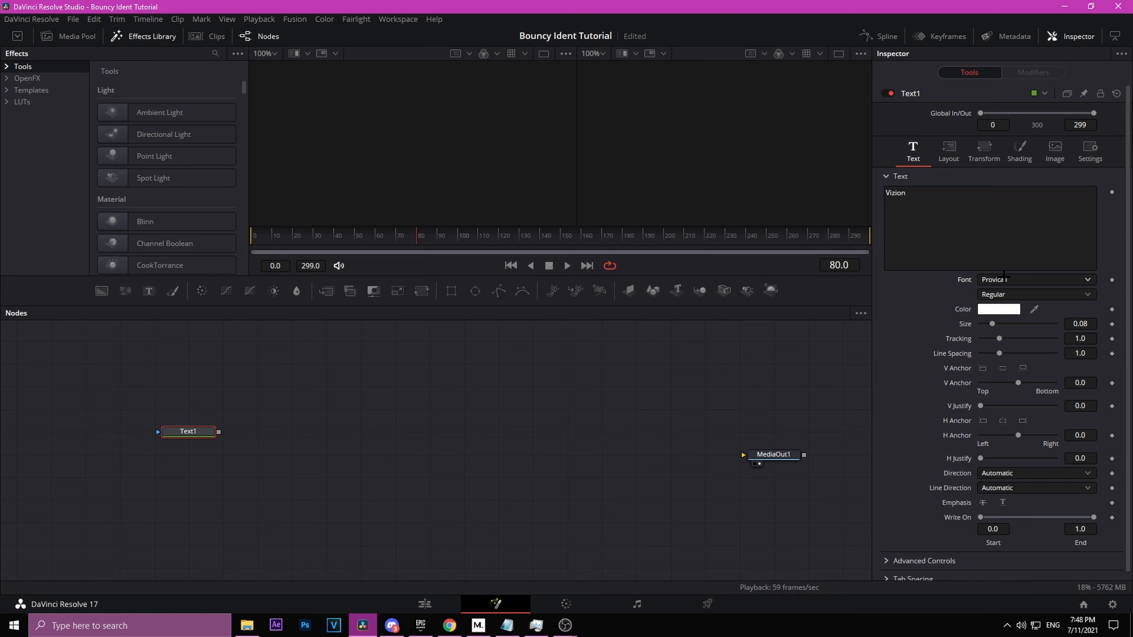
Step: Show the text node in the viewer and set the text size to 0.162
{"action": "left_click_drag", "start_coordinate": [187, 432], "coordinate": [346, 125]}
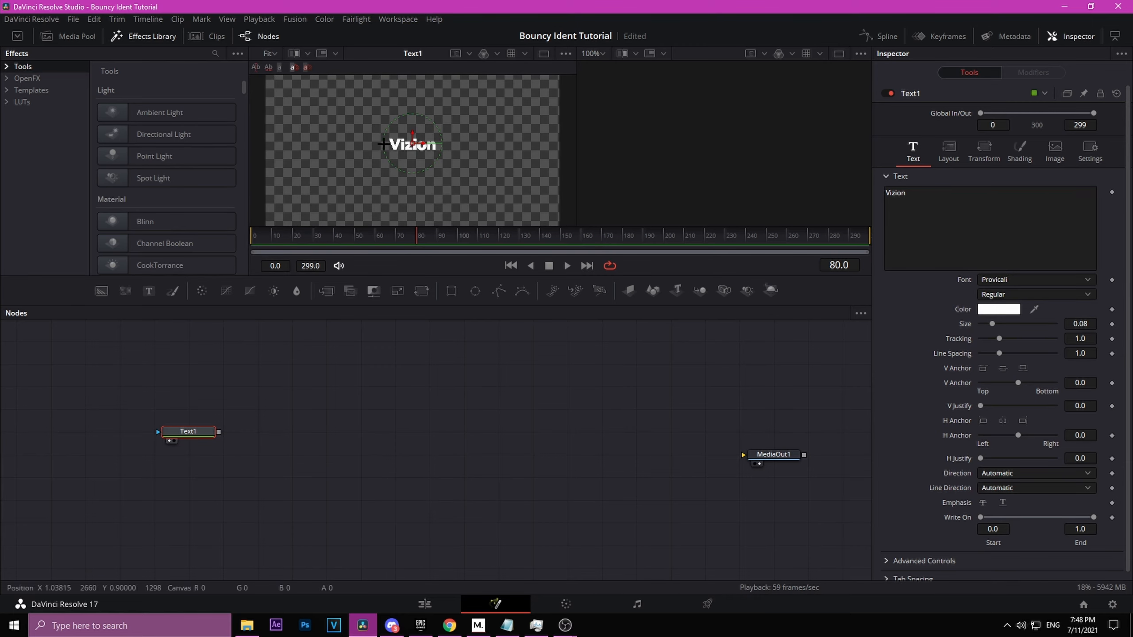
{"action": "left_click", "coordinate": [1077, 323]}
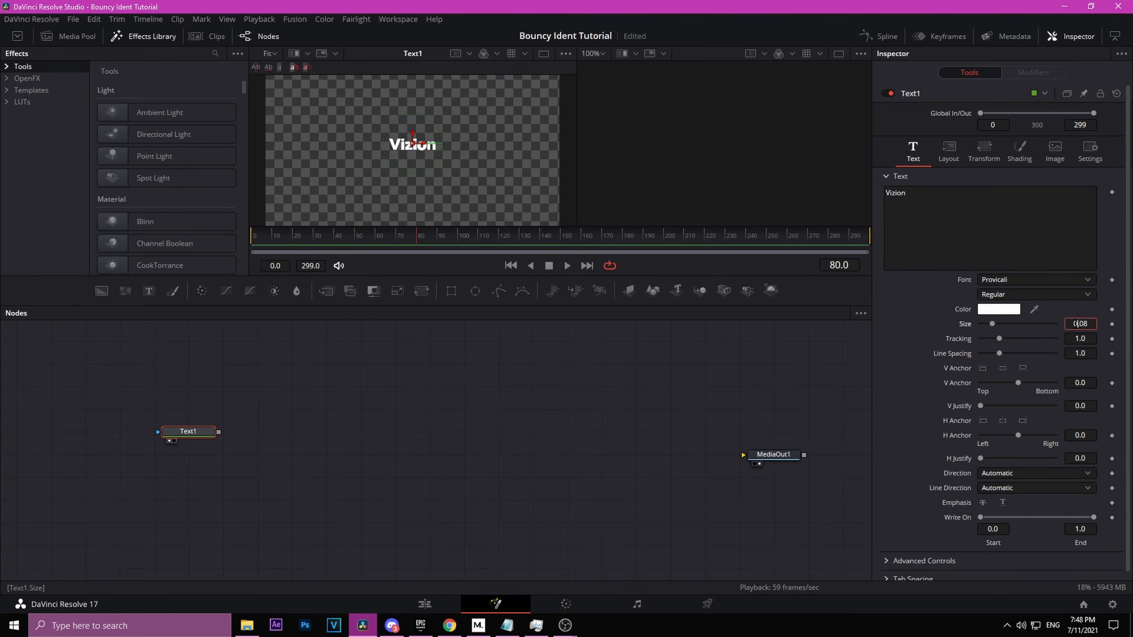
{"action": "type", "text": ".162"}
{"action": "key", "text": "Return"}
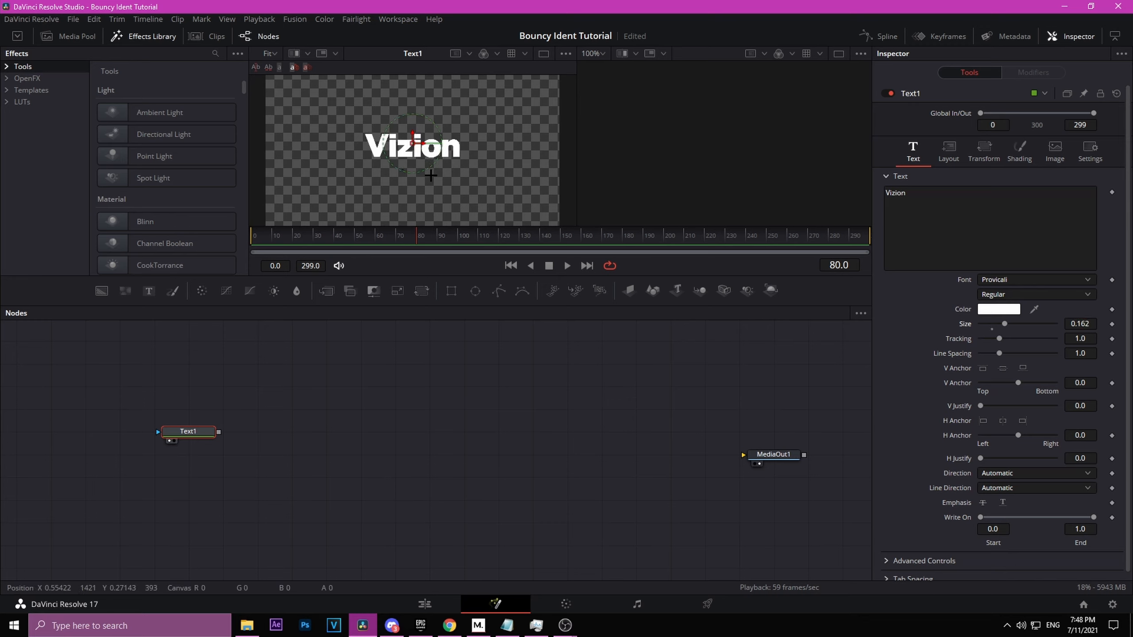
Step: Paste copies of the text node to make five duplicates stacked below the original
{"action": "scroll", "coordinate": [395, 119], "scroll_direction": "down", "scroll_amount": 2}
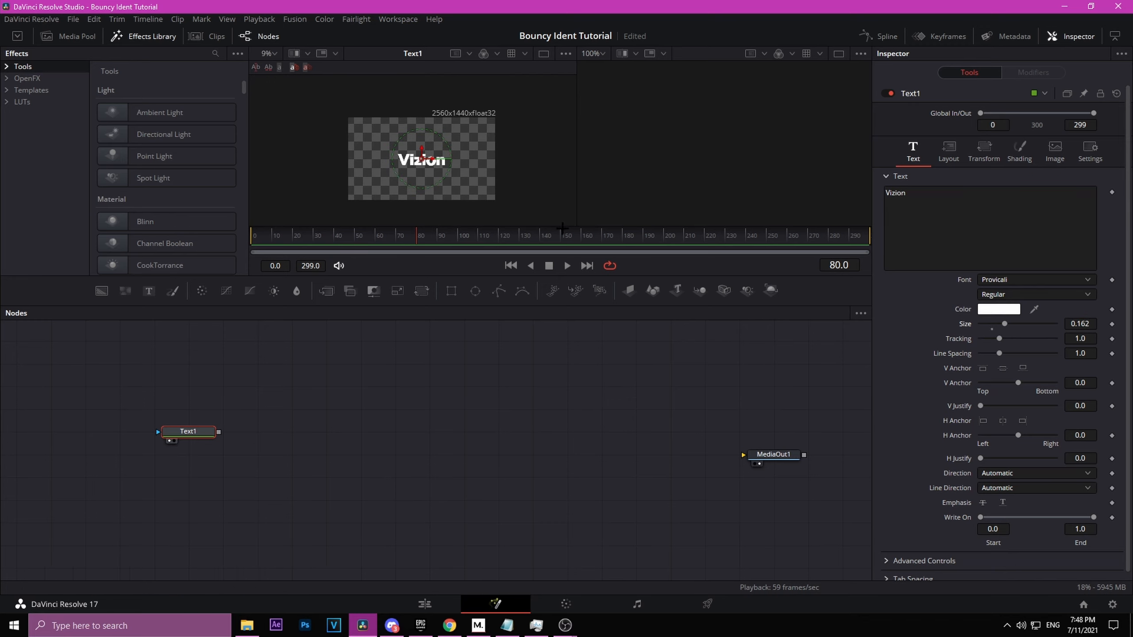
{"action": "key", "text": "ctrl+f"}
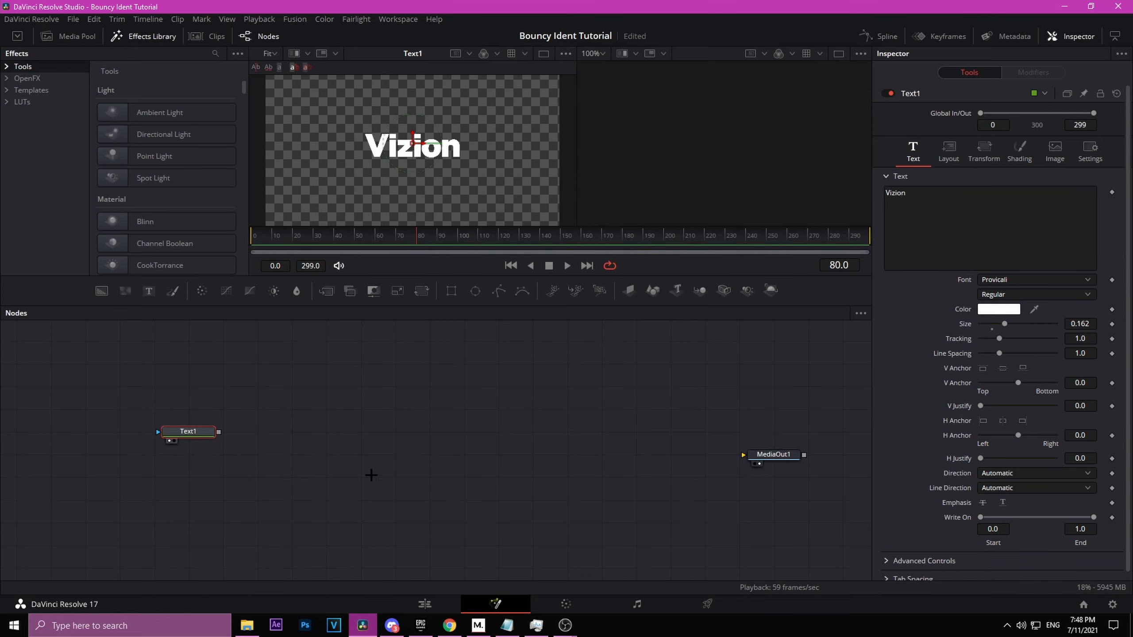
{"action": "left_click_drag", "start_coordinate": [371, 475], "coordinate": [433, 460]}
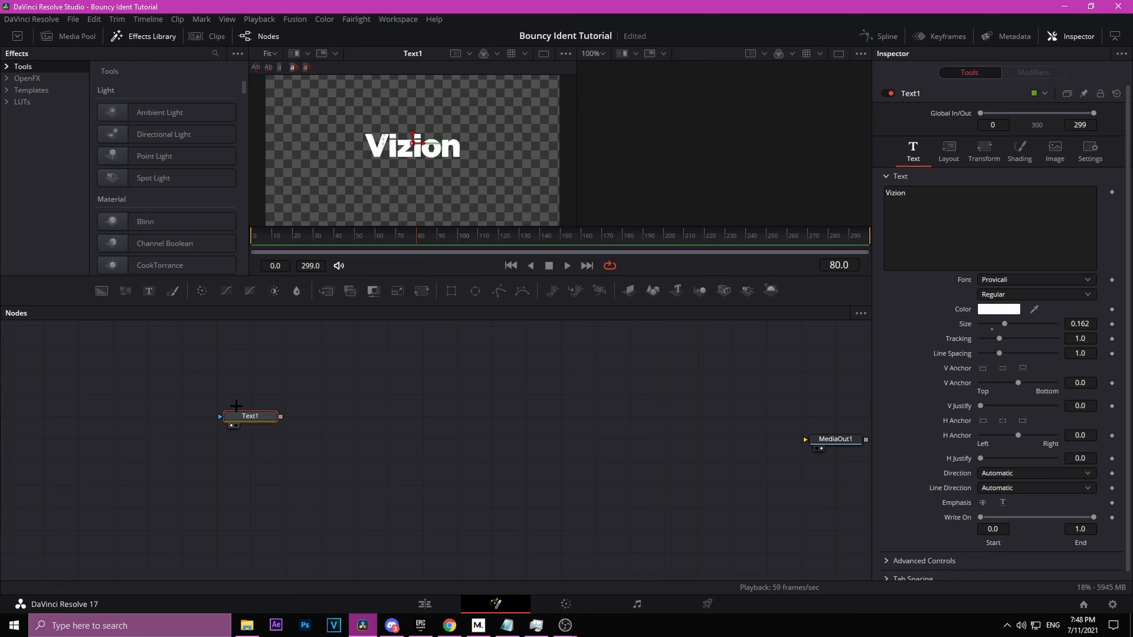
{"action": "left_click", "coordinate": [245, 451]}
{"action": "key", "text": "ctrl+v"}
{"action": "key", "text": "ctrl+v"}
{"action": "key", "text": "ctrl+v"}
{"action": "key", "text": "ctrl+v"}
{"action": "key", "text": "ctrl+v"}
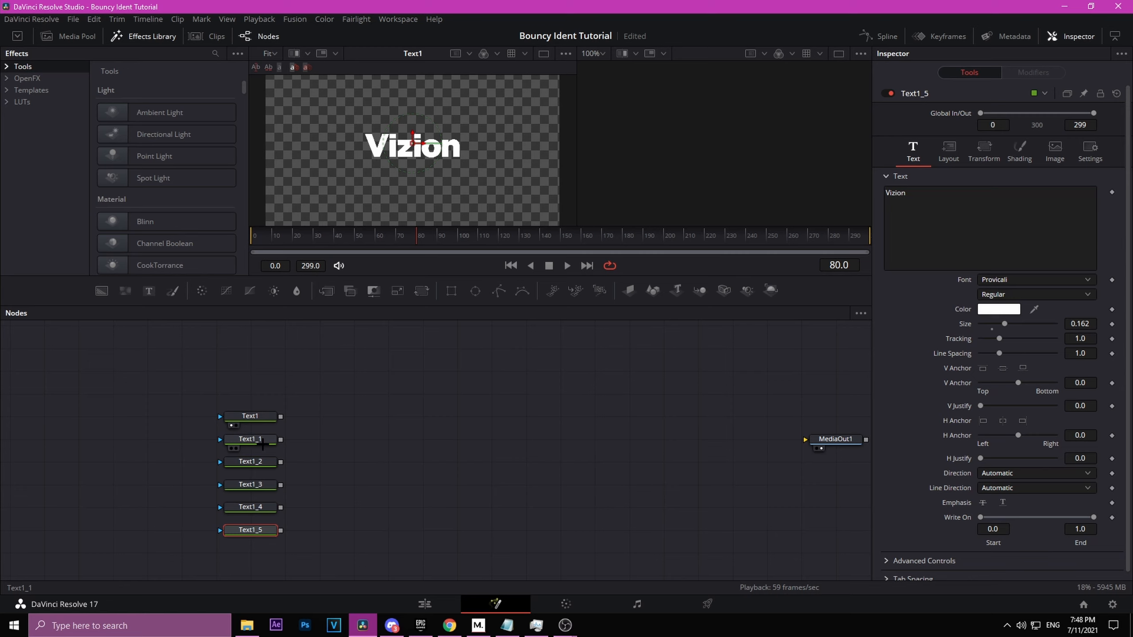
Step: Narrow the Write On ranges of the first two text nodes so each shows only one letter
{"action": "left_click", "coordinate": [417, 513]}
{"action": "left_click", "coordinate": [236, 416]}
{"action": "left_click_drag", "start_coordinate": [1093, 517], "coordinate": [1004, 519]}
{"action": "left_click", "coordinate": [250, 439]}
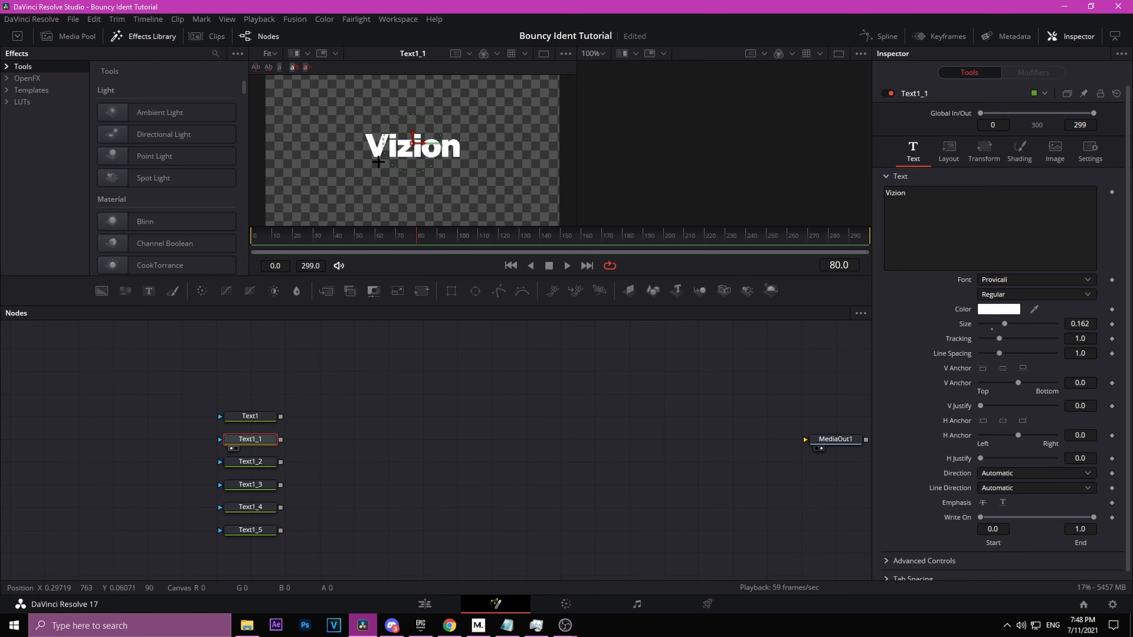
{"action": "left_click_drag", "start_coordinate": [980, 517], "coordinate": [987, 517]}
{"action": "left_click_drag", "start_coordinate": [1093, 517], "coordinate": [1012, 518]}
Step: Narrow the Write On ranges of the remaining text nodes so each shows only its own letter
{"action": "left_click", "coordinate": [249, 461]}
{"action": "left_click", "coordinate": [256, 485]}
{"action": "key", "text": "1"}
{"action": "left_click_drag", "start_coordinate": [1093, 517], "coordinate": [1052, 518]}
{"action": "left_click", "coordinate": [256, 507]}
{"action": "key", "text": "1"}
{"action": "left_click", "coordinate": [255, 530]}
{"action": "key", "text": "1"}
{"action": "left_click_drag", "start_coordinate": [980, 518], "coordinate": [1040, 517]}
{"action": "left_click", "coordinate": [422, 424]}
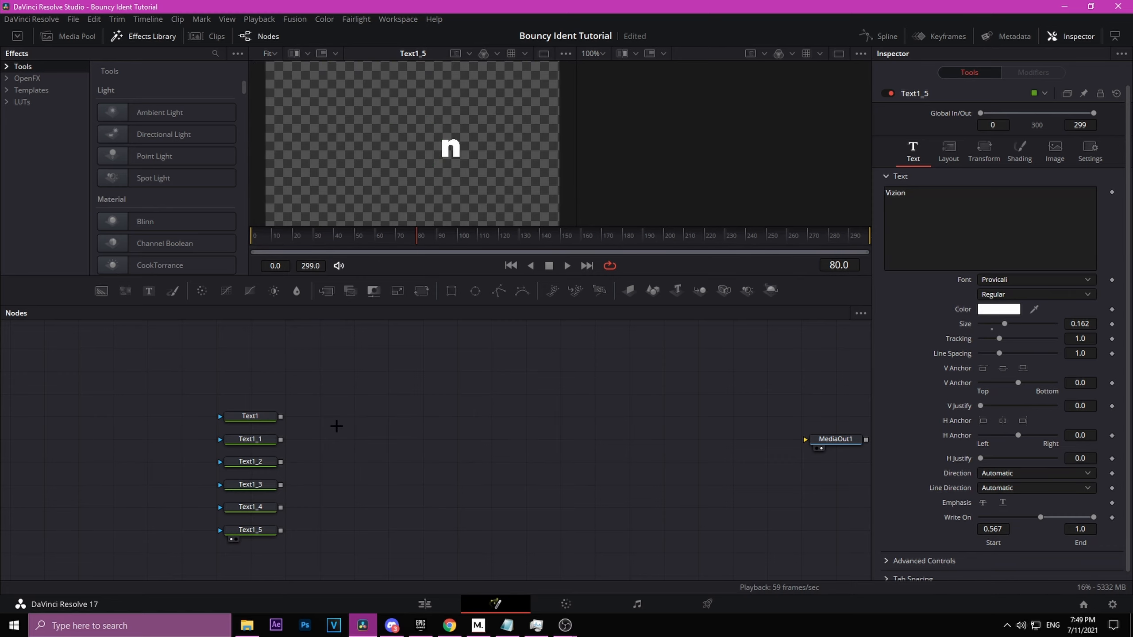
Step: Add a Background node and set its alpha to 0
{"action": "left_click_drag", "start_coordinate": [352, 438], "coordinate": [310, 463]}
{"action": "left_click_drag", "start_coordinate": [105, 289], "coordinate": [299, 406]}
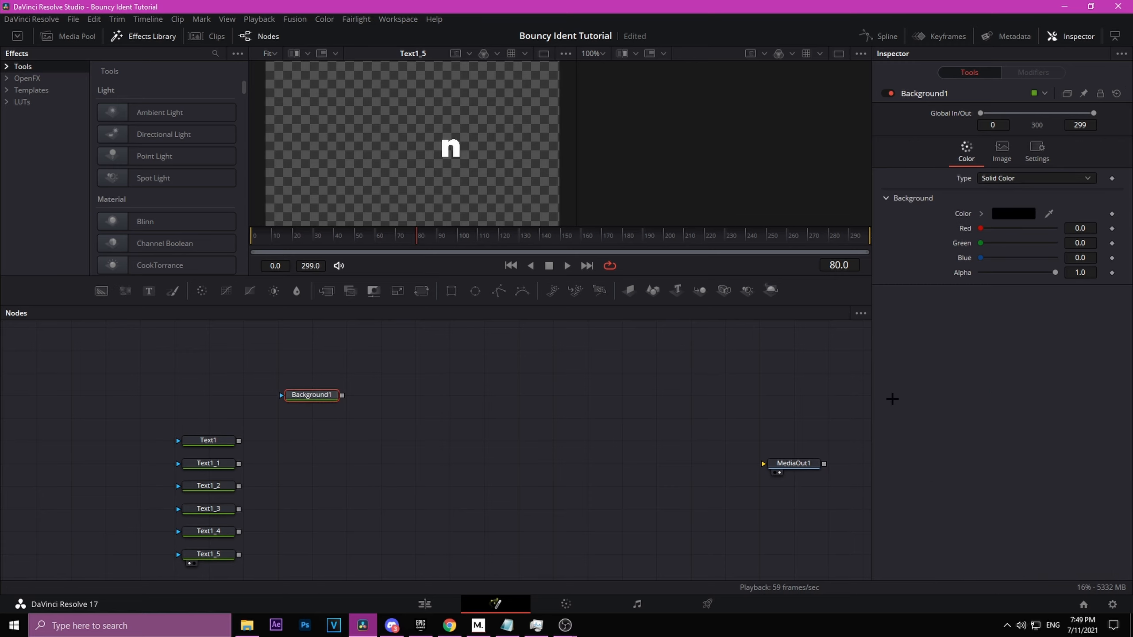
{"action": "left_click_drag", "start_coordinate": [1054, 273], "coordinate": [940, 285]}
{"action": "left_click", "coordinate": [380, 487]}
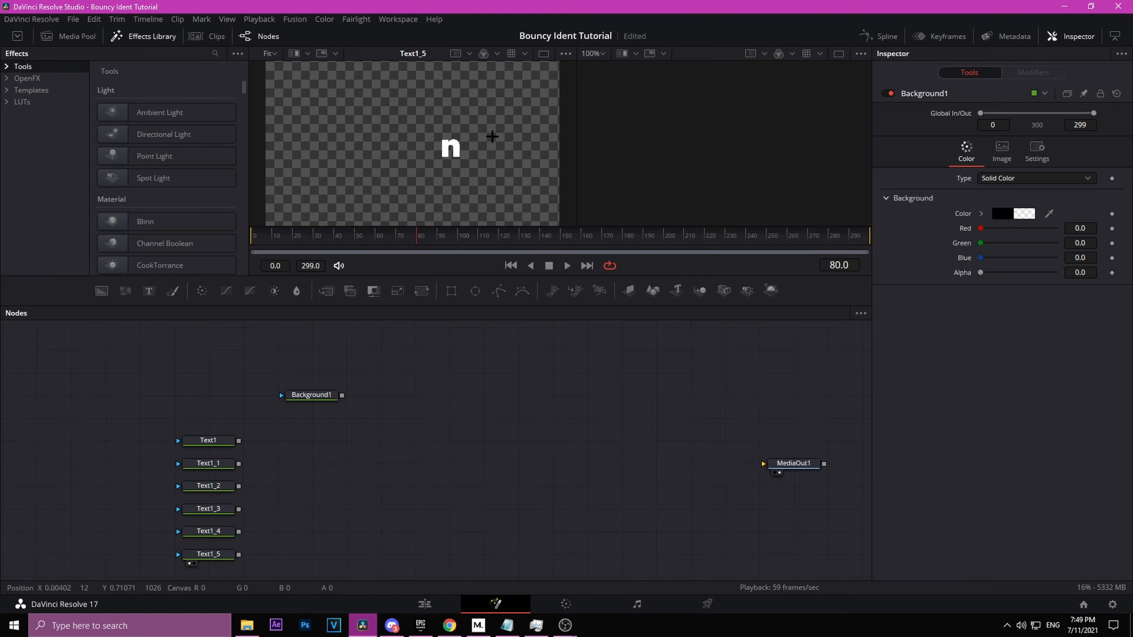
Step: Merge all six text nodes over the background through a chain of Merge nodes
{"action": "left_click_drag", "start_coordinate": [239, 441], "coordinate": [330, 396]}
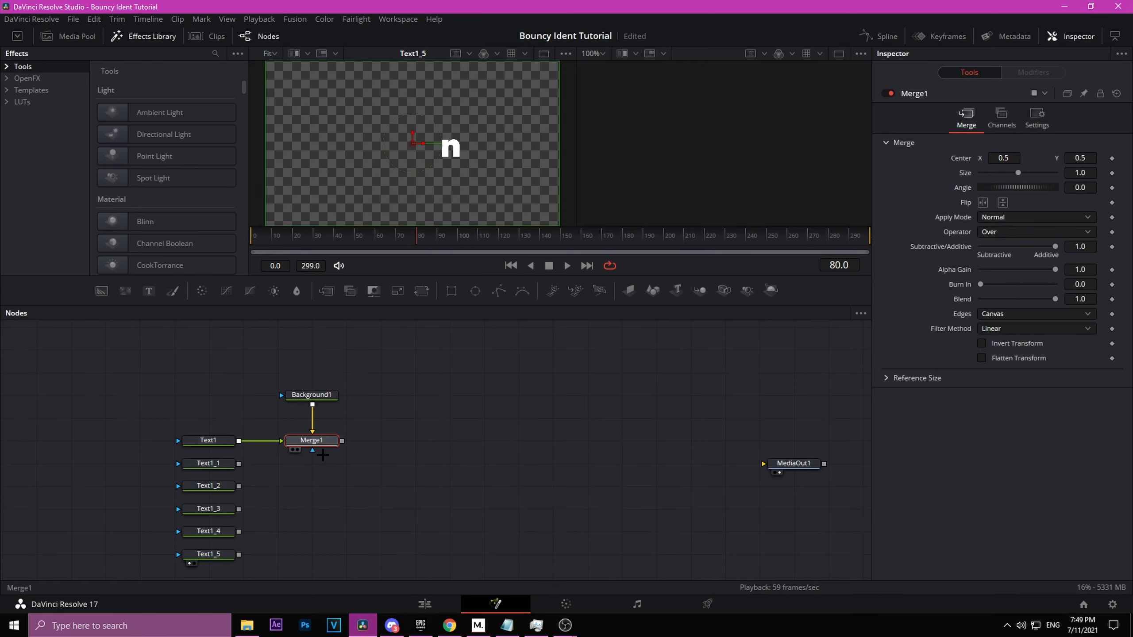
{"action": "left_click_drag", "start_coordinate": [238, 464], "coordinate": [319, 440]}
{"action": "left_click_drag", "start_coordinate": [233, 488], "coordinate": [329, 463]}
{"action": "left_click_drag", "start_coordinate": [239, 509], "coordinate": [342, 485]}
{"action": "left_click_drag", "start_coordinate": [238, 531], "coordinate": [342, 508]}
{"action": "left_click_drag", "start_coordinate": [238, 554], "coordinate": [342, 530]}
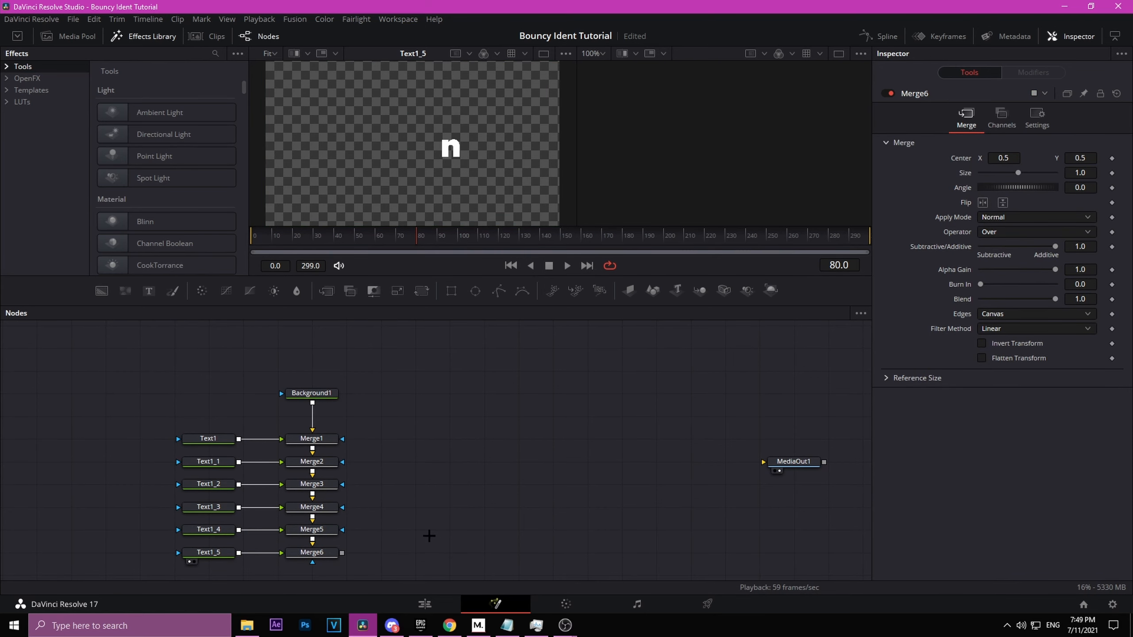
Step: Show the last Merge node's combined result in the viewer
{"action": "left_click_drag", "start_coordinate": [437, 540], "coordinate": [542, 434]}
{"action": "left_click", "coordinate": [416, 447]}
{"action": "key", "text": "1"}
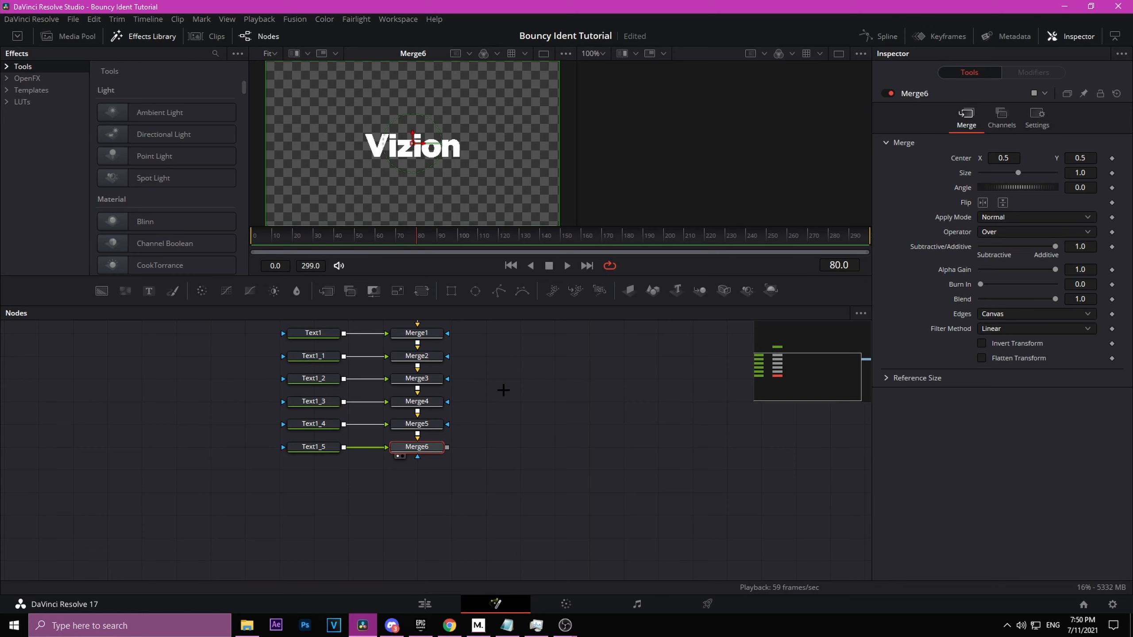
{"action": "key", "text": "2"}
{"action": "key", "text": "1"}
Step: Temporarily bypass the first and fifth text nodes to check their letters
{"action": "left_click_drag", "start_coordinate": [352, 511], "coordinate": [325, 578]}
{"action": "left_click", "coordinate": [286, 402]}
{"action": "key", "text": "ctrl+p"}
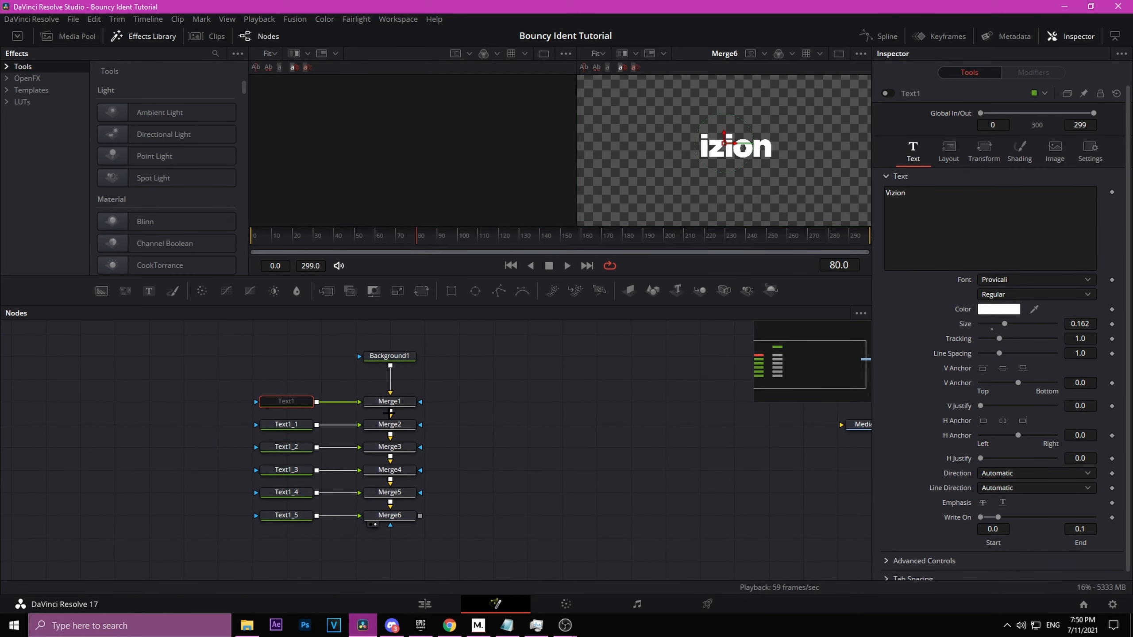
{"action": "key", "text": "ctrl+p"}
{"action": "left_click", "coordinate": [286, 492]}
{"action": "key", "text": "ctrl+p"}
{"action": "key", "text": "ctrl+p"}
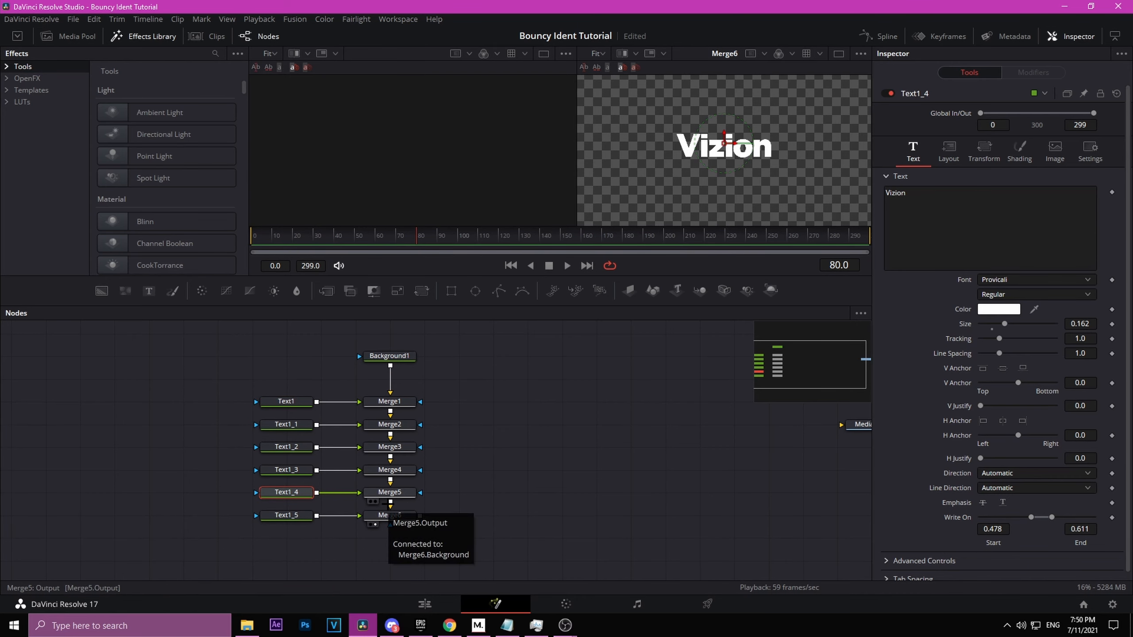
Step: Insert a Transform node directly after the first text node
{"action": "left_click_drag", "start_coordinate": [342, 377], "coordinate": [258, 523]}
{"action": "left_click", "coordinate": [264, 410]}
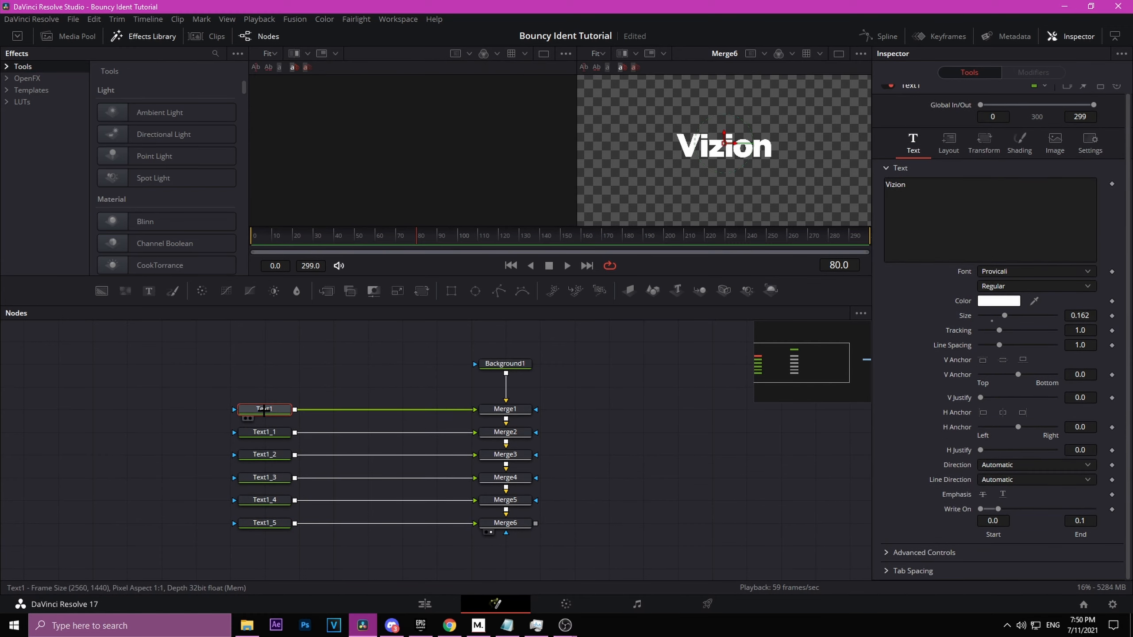
{"action": "key", "text": "shift+space"}
{"action": "type", "text": "xf"}
{"action": "key", "text": "Up"}
{"action": "key", "text": "Up"}
{"action": "key", "text": "Return"}
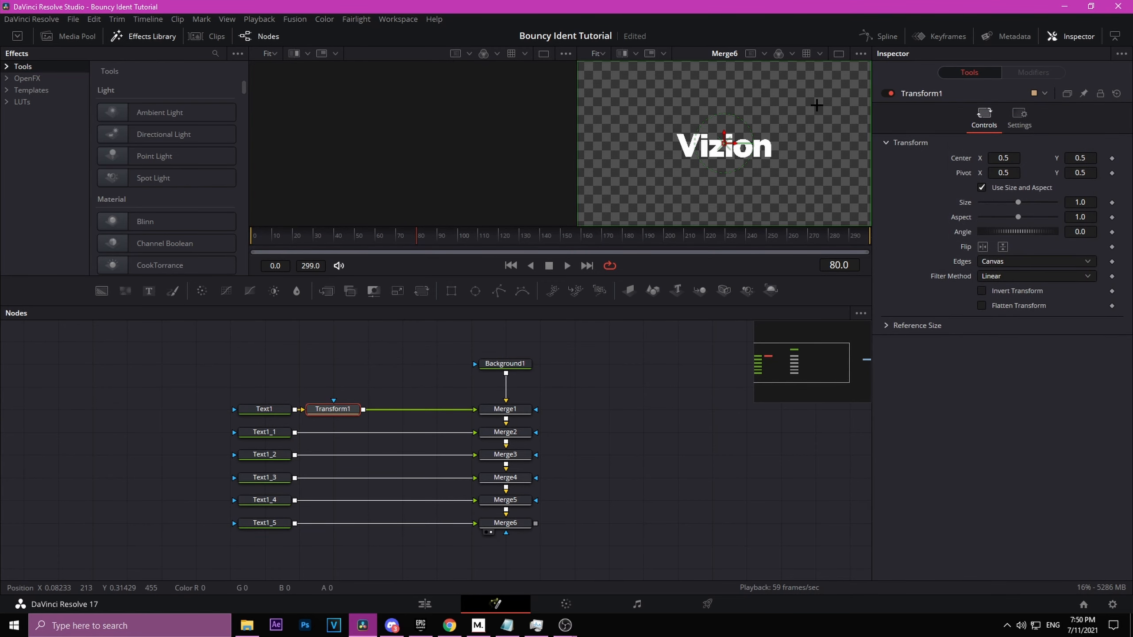
Step: At frame 0, drive the Transform's Center with an XY Path modifier and open its modifier controls
{"action": "left_click_drag", "start_coordinate": [296, 243], "coordinate": [161, 263]}
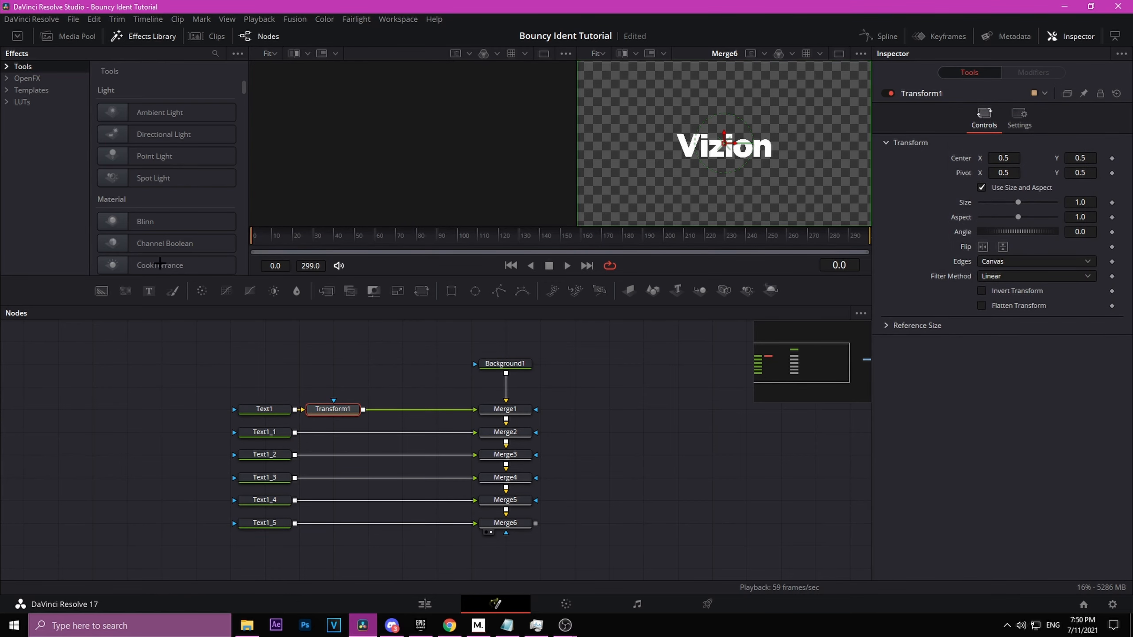
{"action": "right_click", "coordinate": [961, 158]}
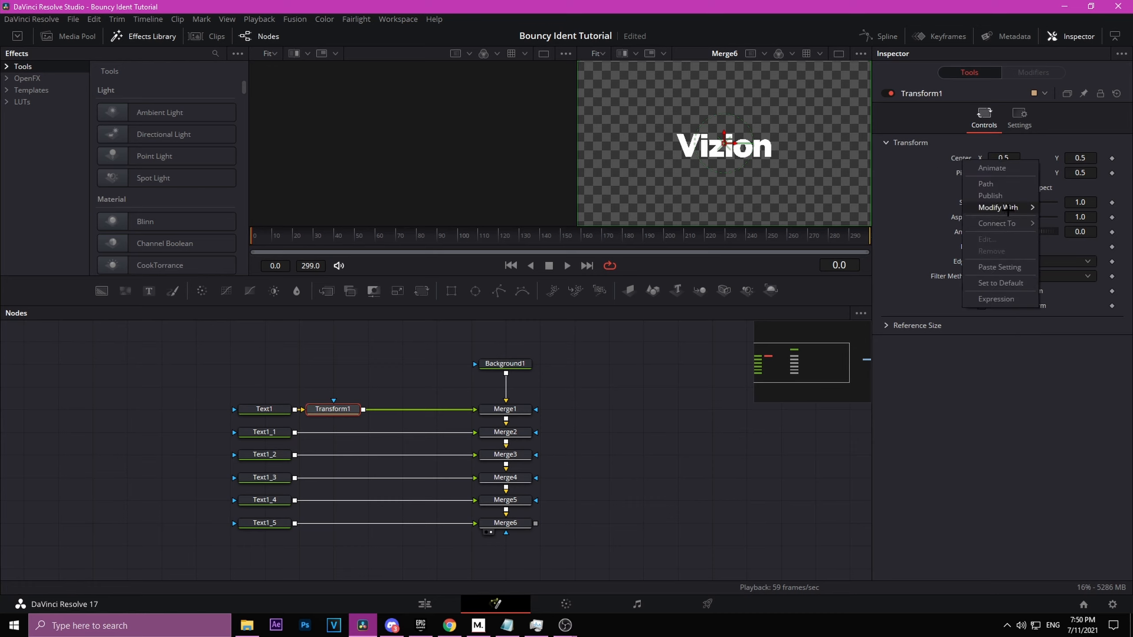
{"action": "mouse_move", "coordinate": [994, 206]}
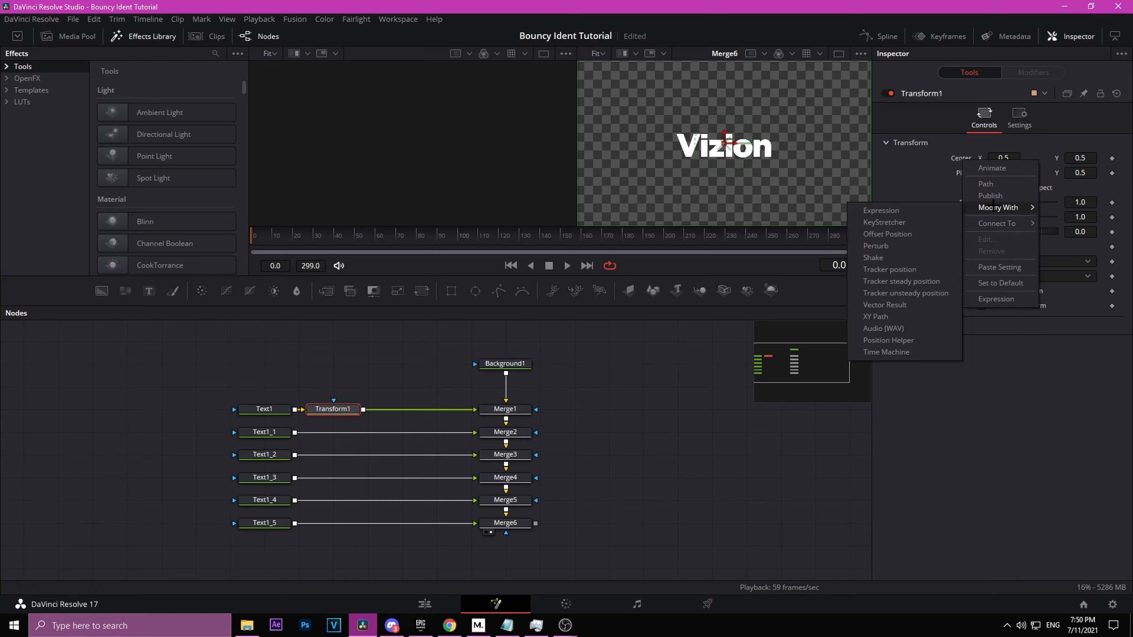
{"action": "left_click", "coordinate": [875, 316]}
{"action": "left_click", "coordinate": [1009, 71]}
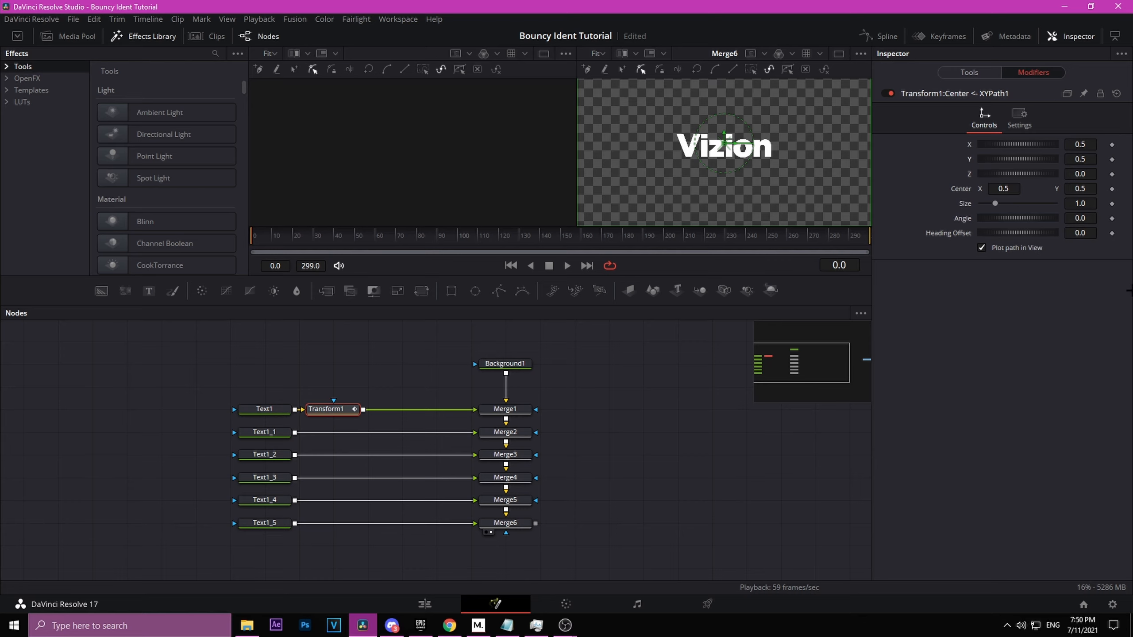
Step: At frame 10, keyframe the XY Path's Y value at 1.25
{"action": "left_click", "coordinate": [272, 235]}
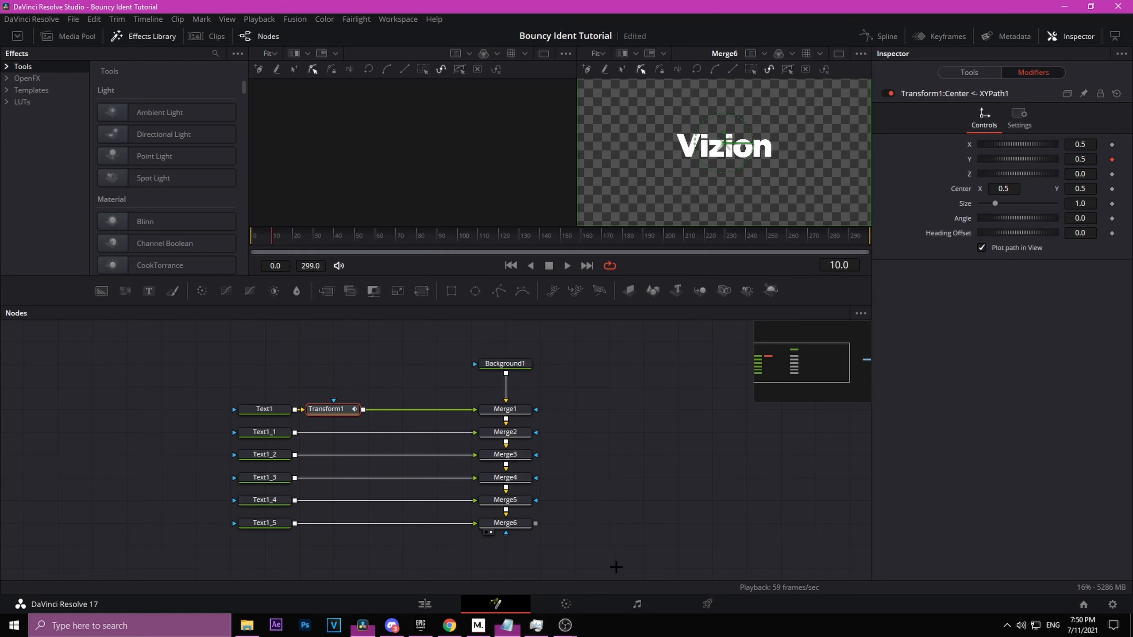
{"action": "left_click", "coordinate": [1096, 159]}
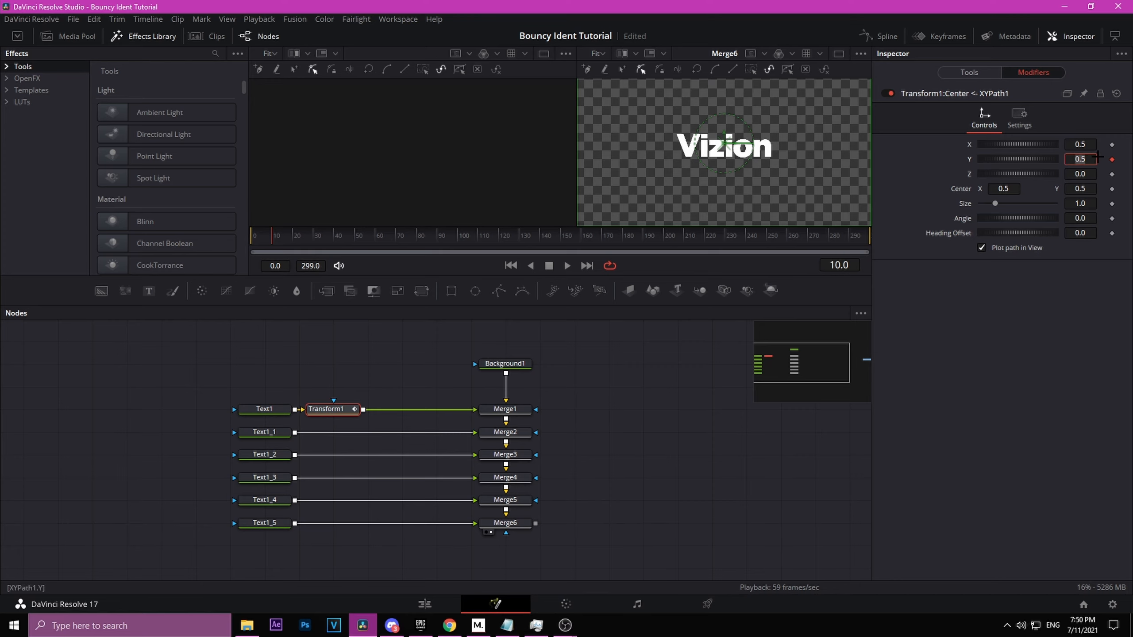
{"action": "type", "text": "1.25"}
{"action": "key", "text": "Return"}
Step: At frame 40, set the XY Path's Y value to 0.5
{"action": "left_click_drag", "start_coordinate": [815, 120], "coordinate": [834, 211]}
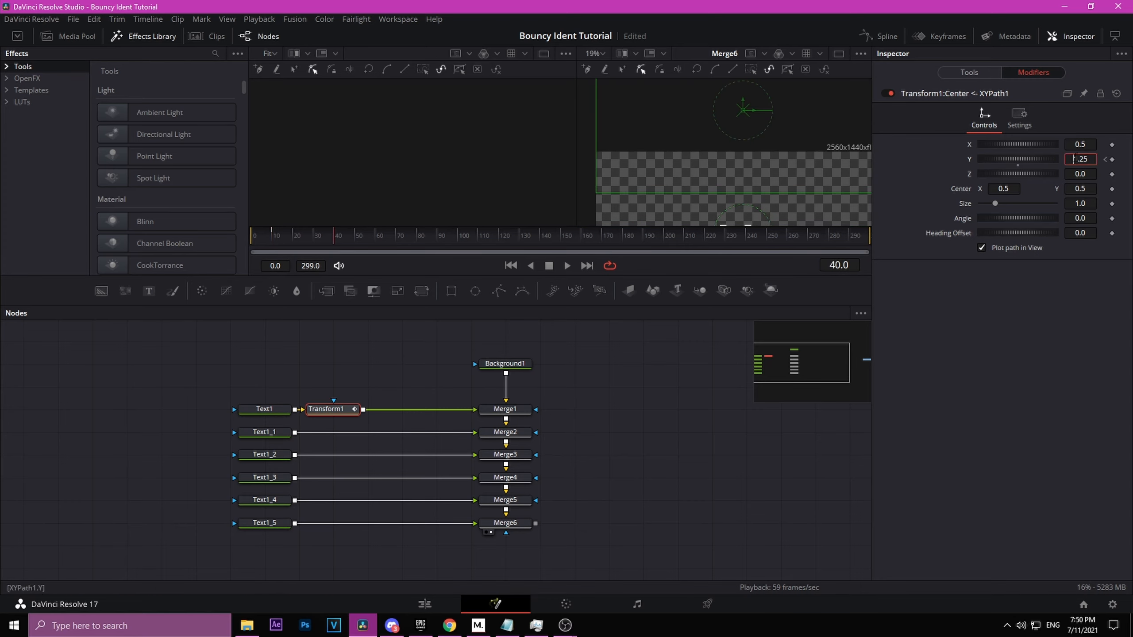
{"action": "type", "text": ".5"}
{"action": "key", "text": "Return"}
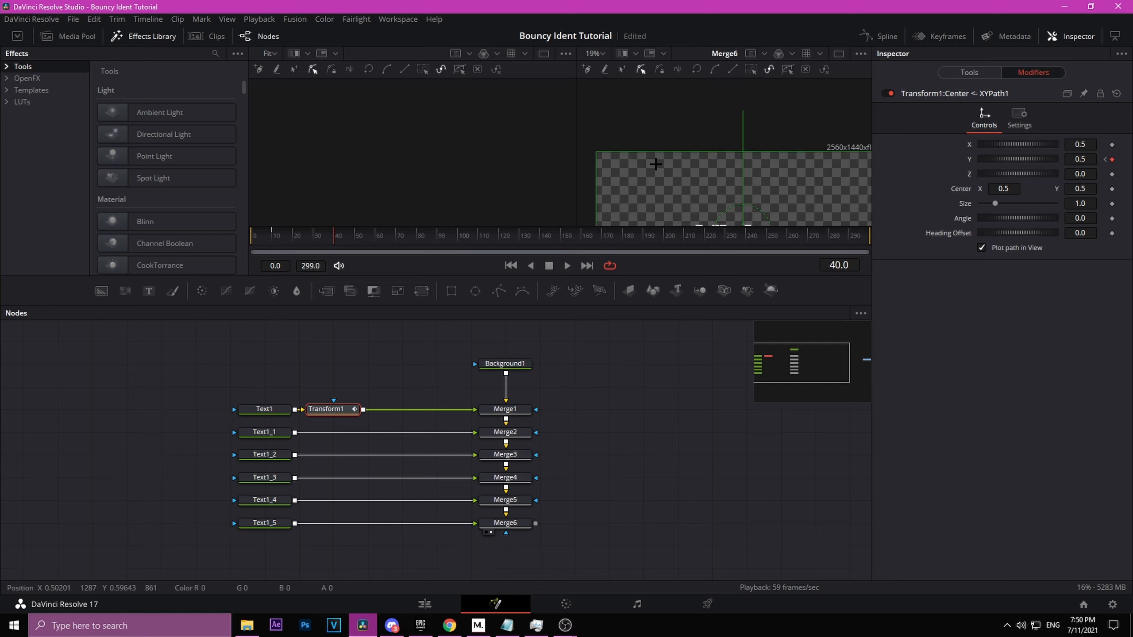
Step: At frame 60, set the XY Path's Y value to 0.75
{"action": "left_click", "coordinate": [373, 239]}
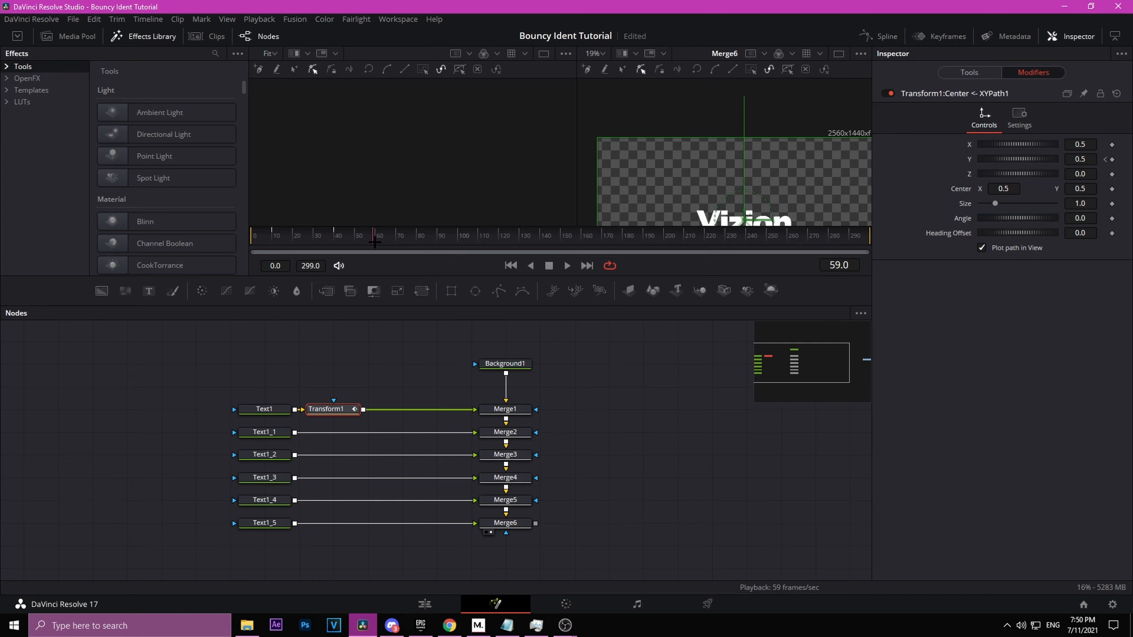
{"action": "left_click", "coordinate": [1082, 159]}
{"action": "type", "text": ".75"}
{"action": "key", "text": "Return"}
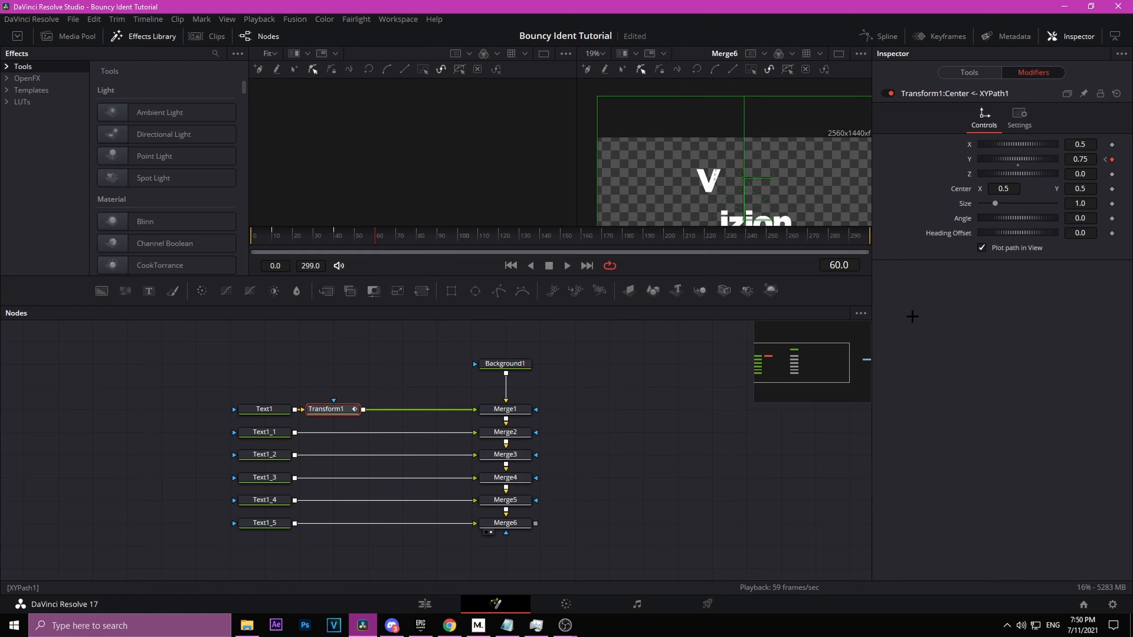
Step: At frame 80, set the XY Path's Y value to 0.5
{"action": "left_click_drag", "start_coordinate": [443, 235], "coordinate": [423, 236]}
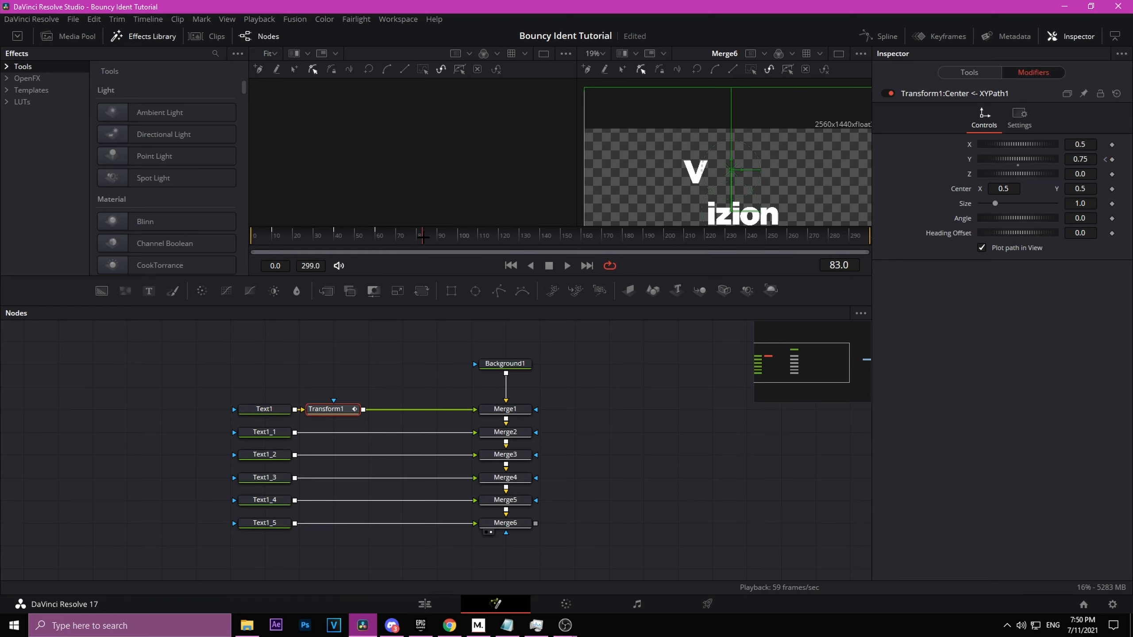
{"action": "left_click", "coordinate": [1073, 159]}
{"action": "double_click", "coordinate": [1084, 158]}
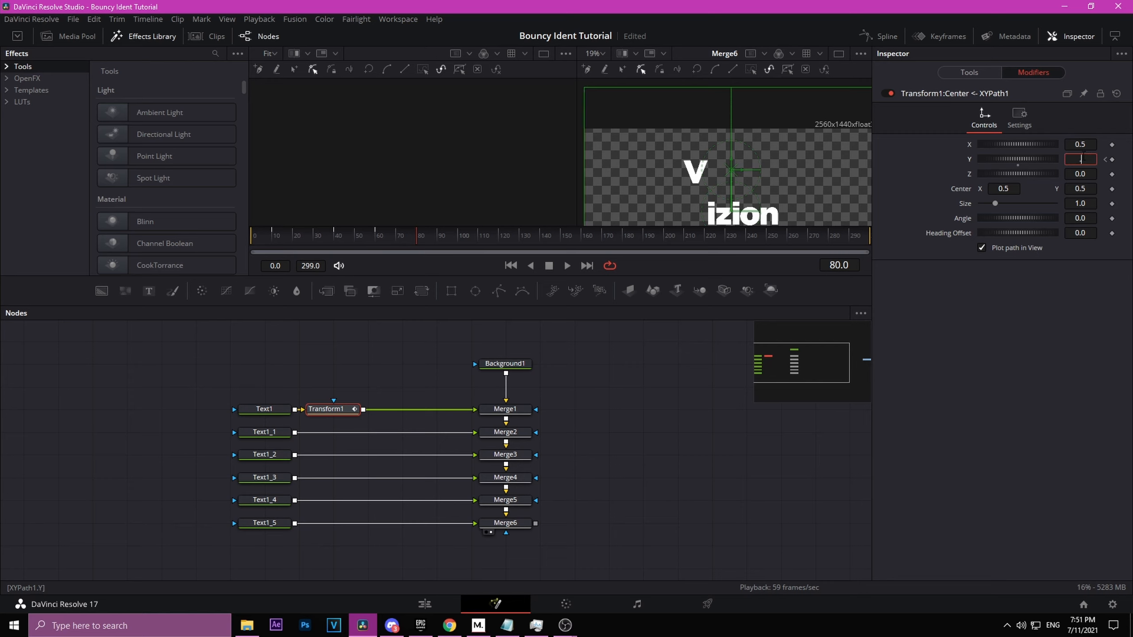
{"action": "type", "text": "0.5"}
{"action": "key", "text": "Return"}
Step: At frame 95, keyframe the XY Path's Y value at 0.6
{"action": "left_click", "coordinate": [446, 241]}
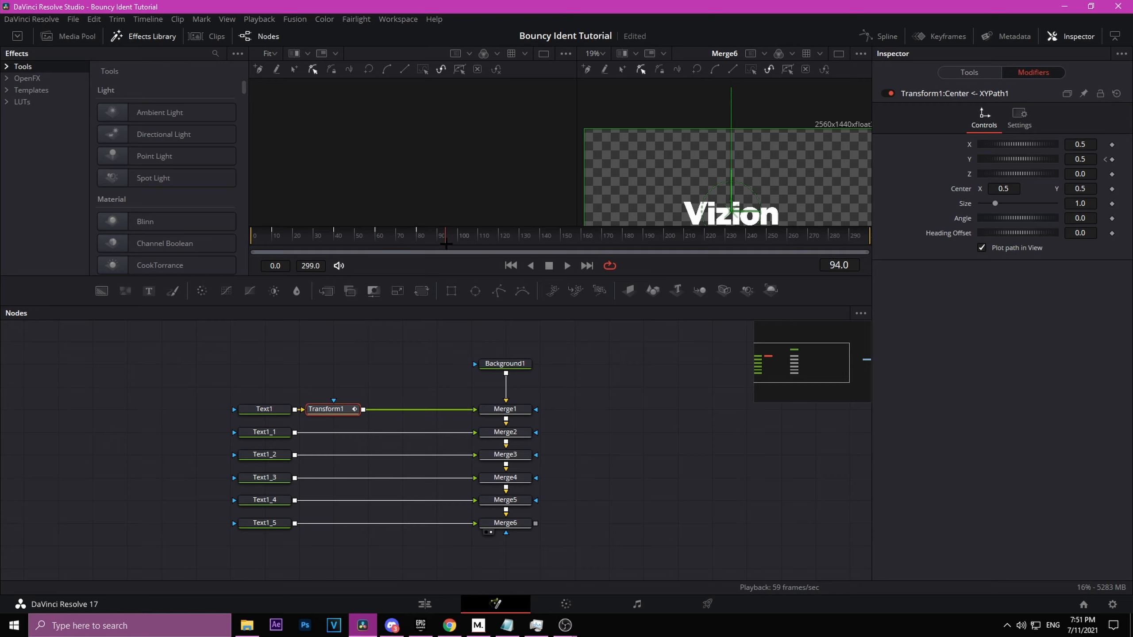
{"action": "double_click", "coordinate": [1082, 162]}
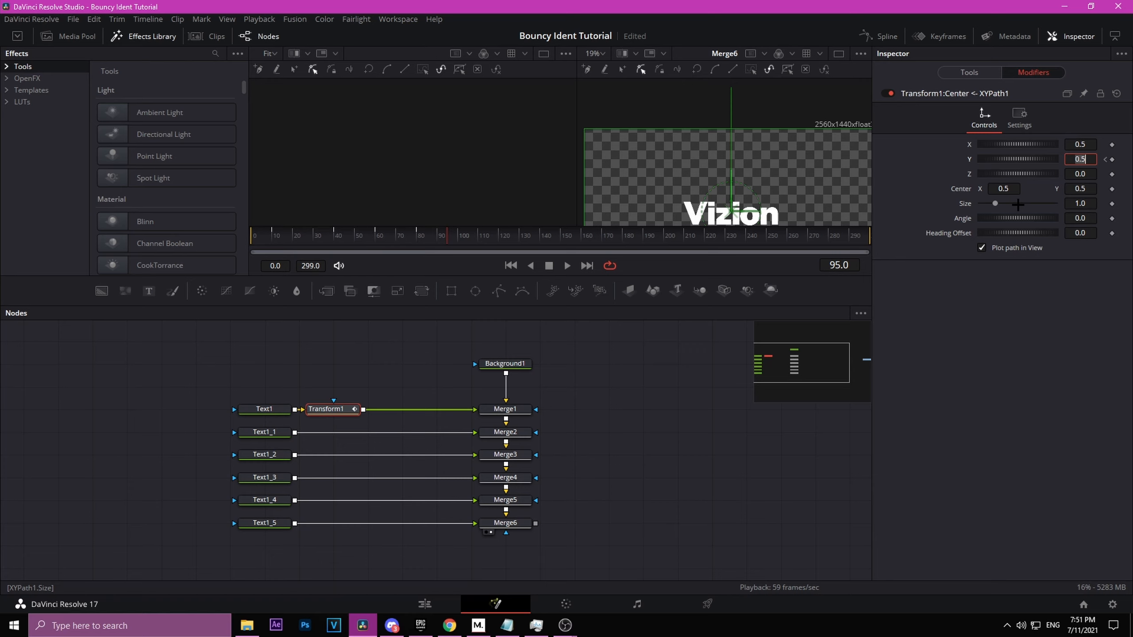
{"action": "key", "text": "Return"}
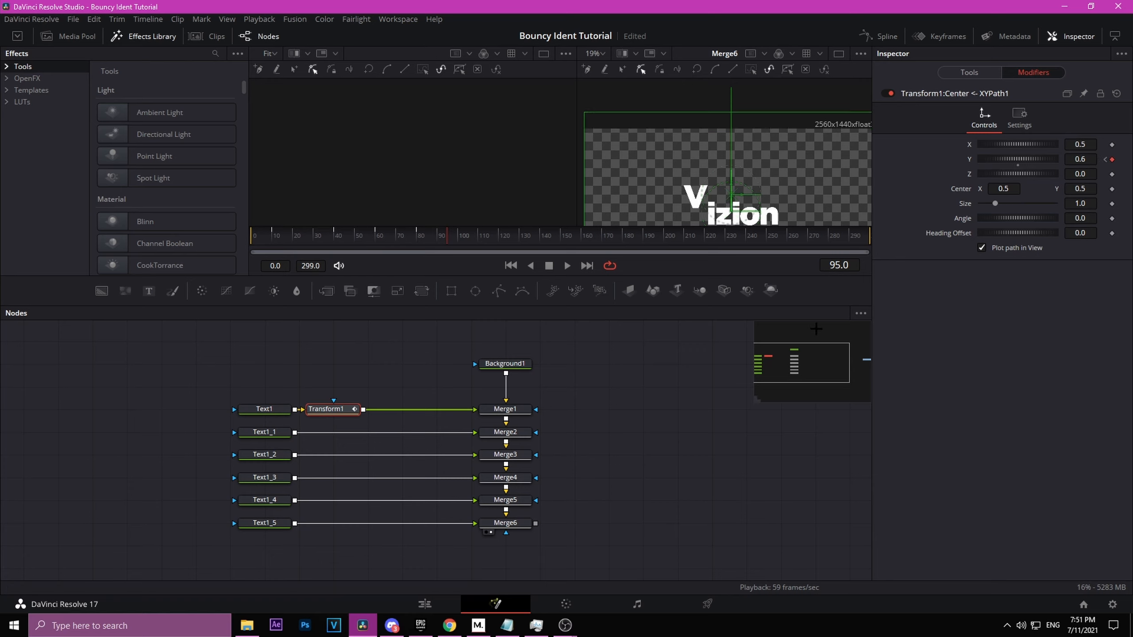
Step: At frame 110, set the XY Path's Y value to 0.45
{"action": "left_click_drag", "start_coordinate": [451, 234], "coordinate": [482, 249]}
{"action": "type", "text": ".45"}
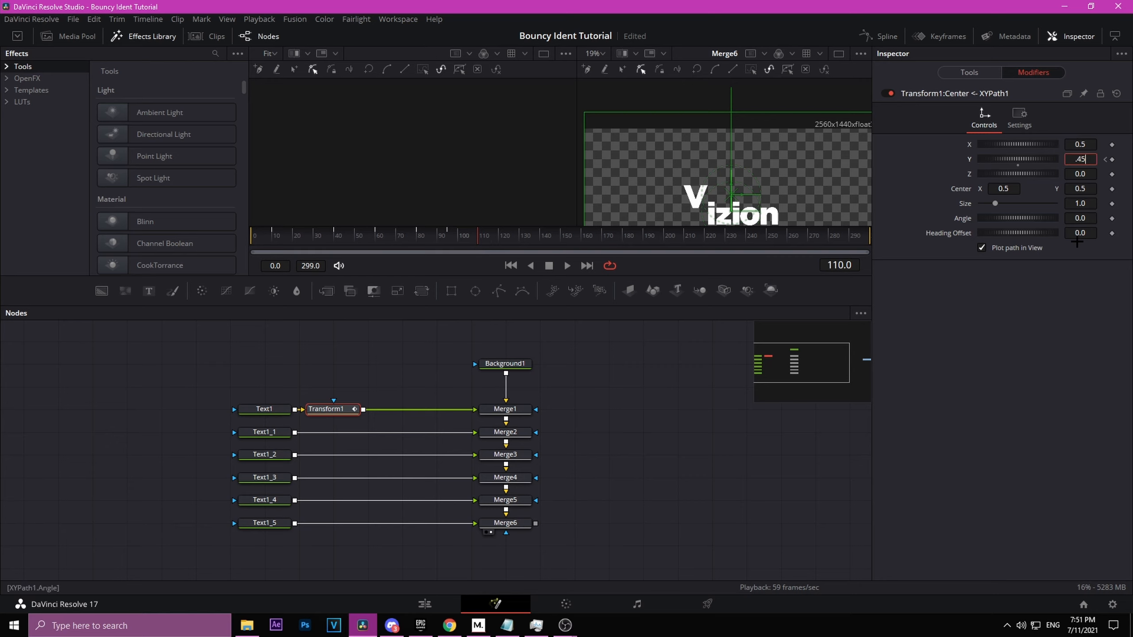
{"action": "key", "text": "Return"}
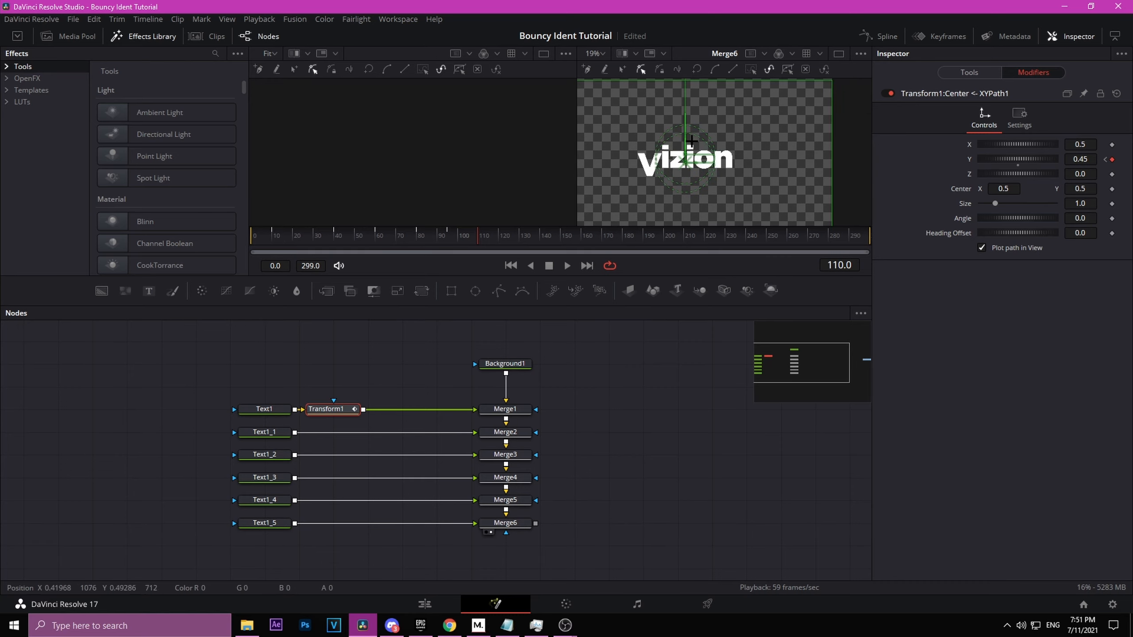
Step: At frame 120, set the XY Path's Y value to 0.5
{"action": "left_click_drag", "start_coordinate": [487, 235], "coordinate": [498, 242]}
{"action": "left_click_drag", "start_coordinate": [1087, 159], "coordinate": [1086, 159]}
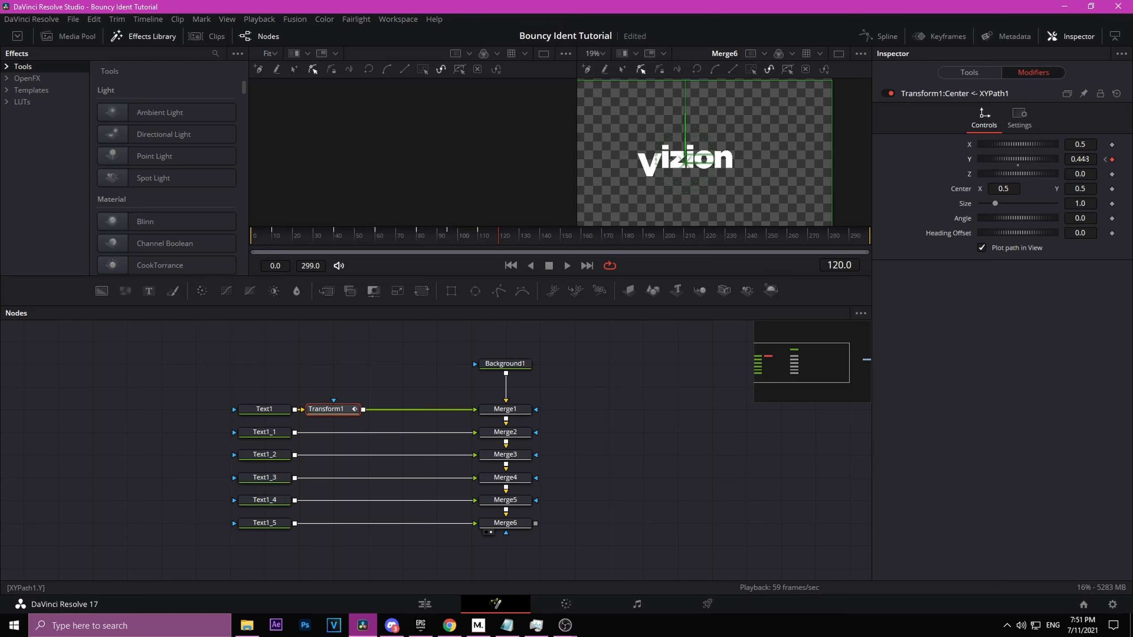
{"action": "double_click", "coordinate": [1085, 157]}
{"action": "type", "text": ".5"}
{"action": "key", "text": "Return"}
Step: Play back the animation from near the start to preview the bounce
{"action": "left_click_drag", "start_coordinate": [350, 232], "coordinate": [233, 241]}
{"action": "key", "text": "space"}
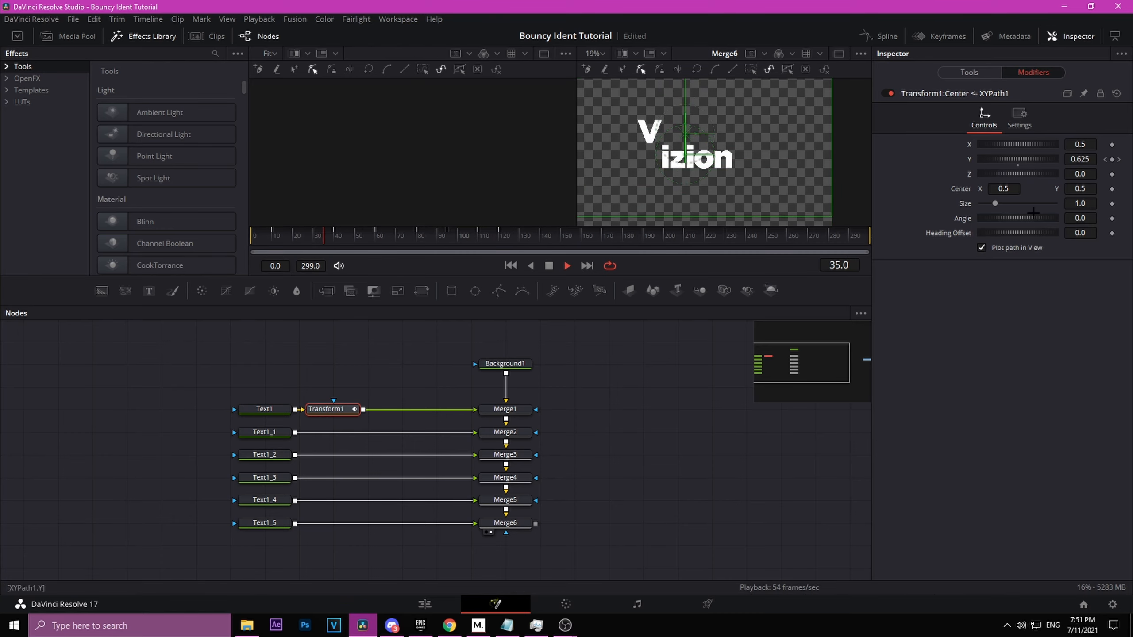
{"action": "key", "text": "space"}
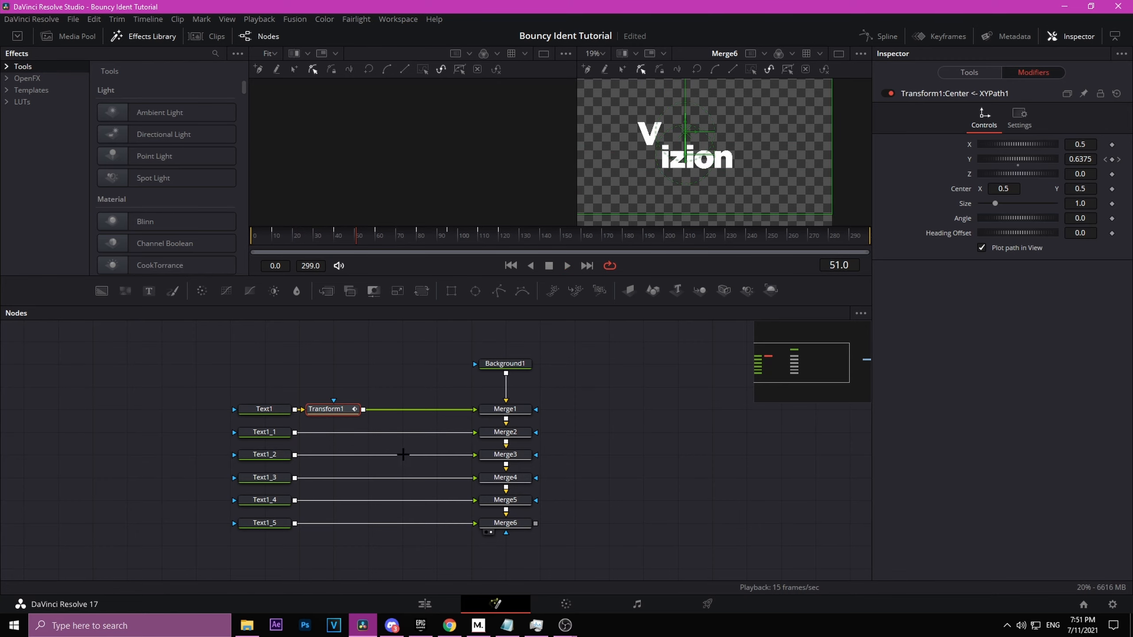
Step: Open the Spline editor and display the XY Path's Y curve for the transform
{"action": "left_click", "coordinate": [876, 33]}
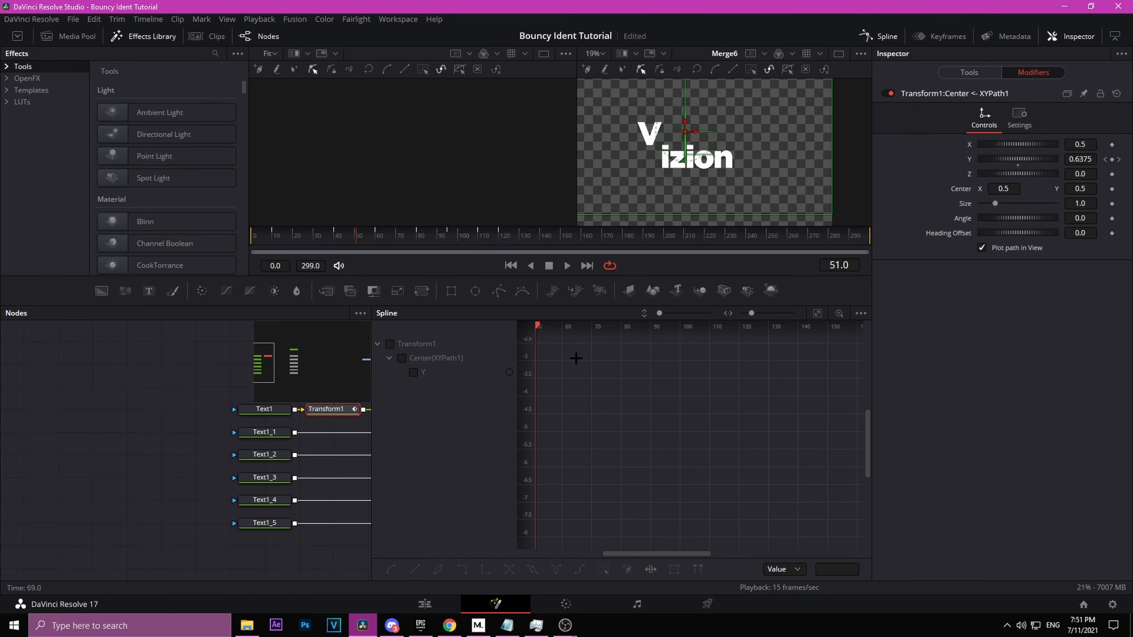
{"action": "left_click", "coordinate": [413, 372]}
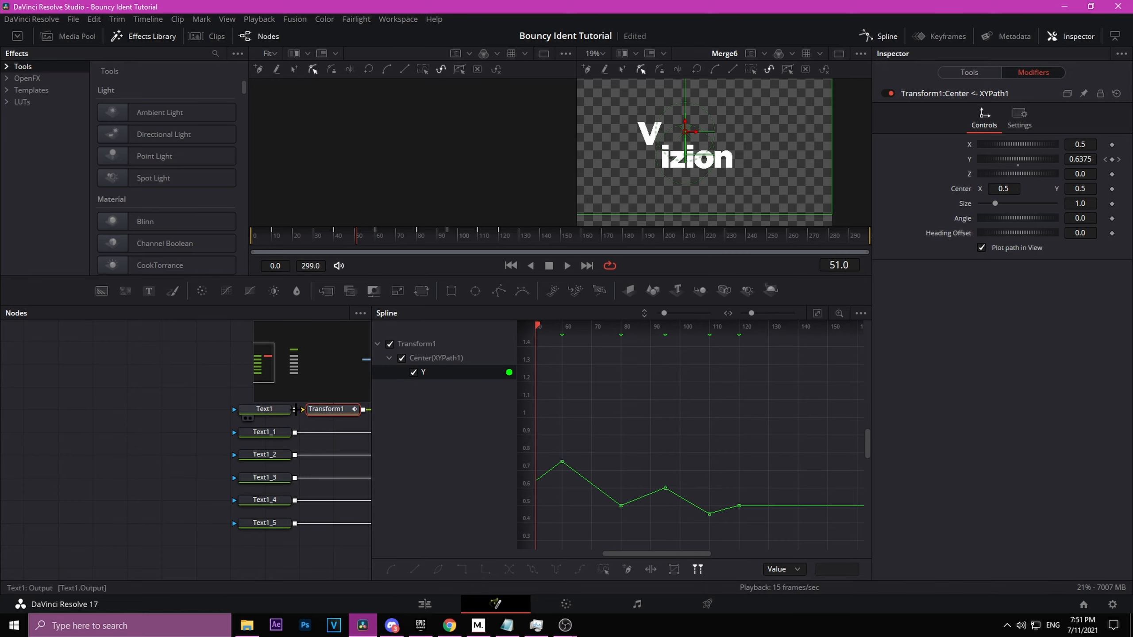
{"action": "left_click_drag", "start_coordinate": [171, 391], "coordinate": [48, 416]}
{"action": "left_click", "coordinate": [859, 313]}
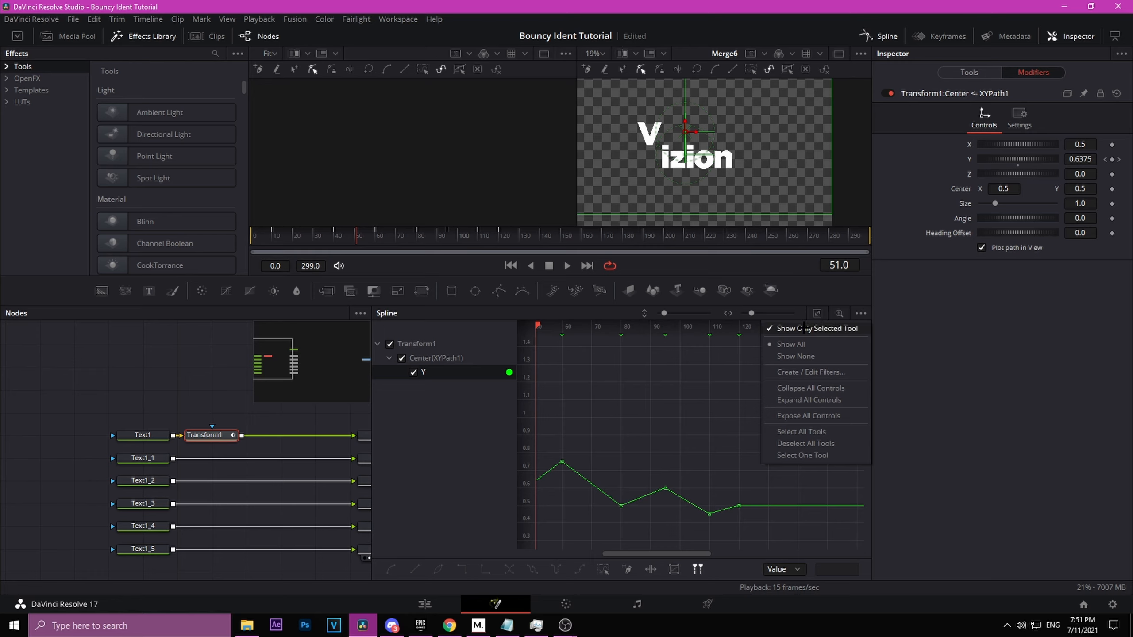
{"action": "left_click", "coordinate": [610, 474]}
Step: Select all Y keyframes on the curve and give them flat tangents
{"action": "left_click_drag", "start_coordinate": [669, 440], "coordinate": [723, 413]}
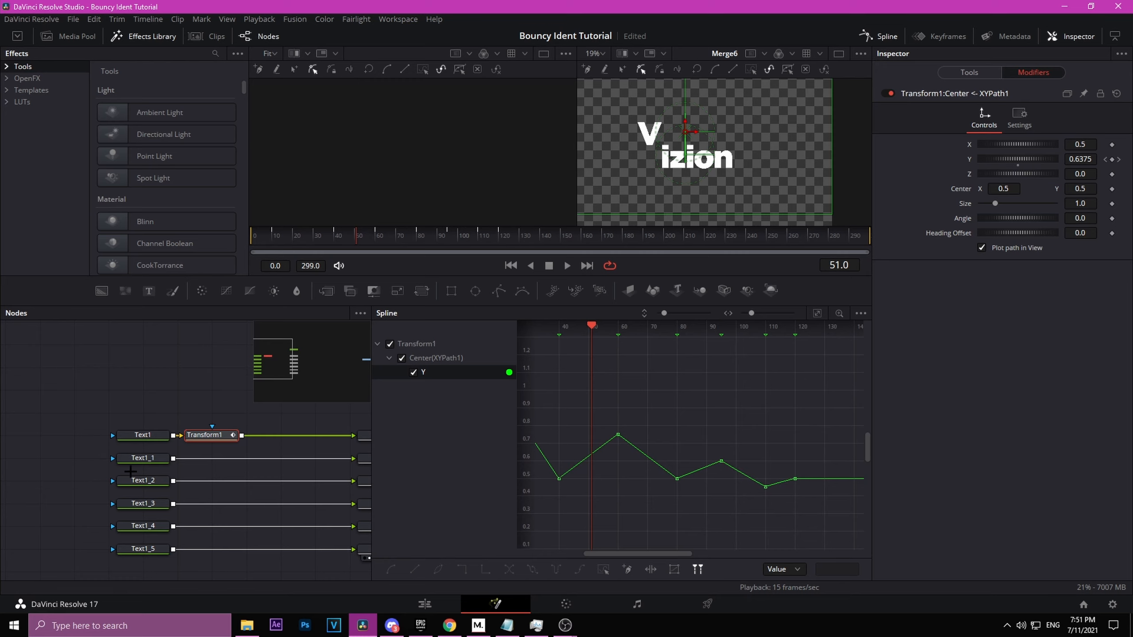
{"action": "left_click", "coordinate": [818, 313]}
{"action": "left_click_drag", "start_coordinate": [512, 375], "coordinate": [512, 375]}
{"action": "left_click_drag", "start_coordinate": [742, 454], "coordinate": [641, 485]}
{"action": "left_click_drag", "start_coordinate": [838, 482], "coordinate": [753, 513]}
{"action": "left_click_drag", "start_coordinate": [836, 506], "coordinate": [827, 521]}
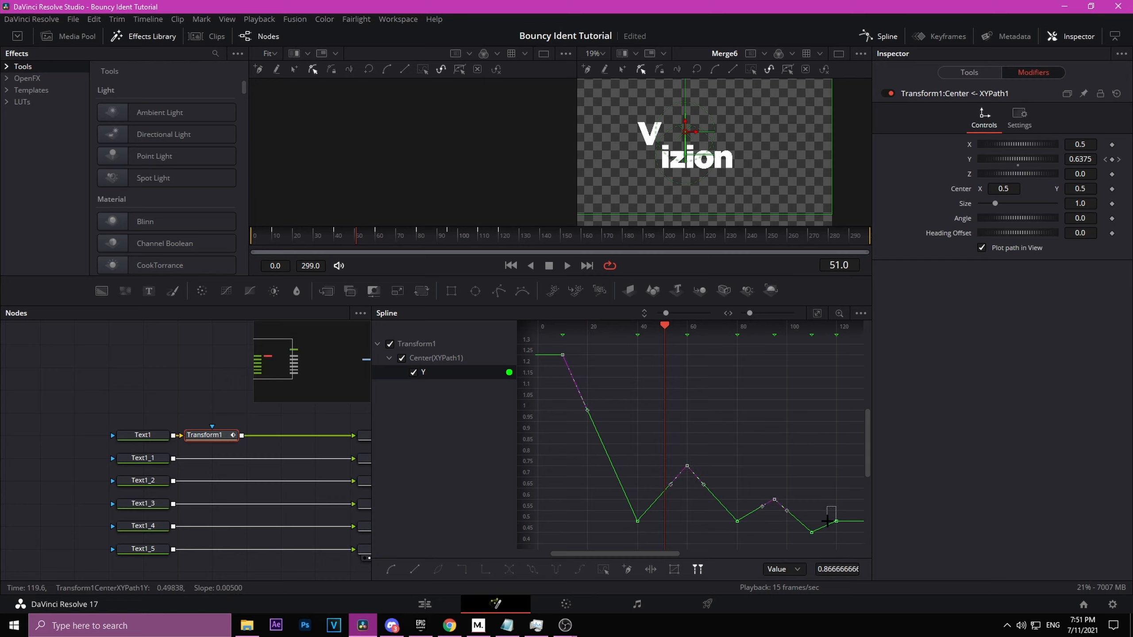
{"action": "key", "text": "f"}
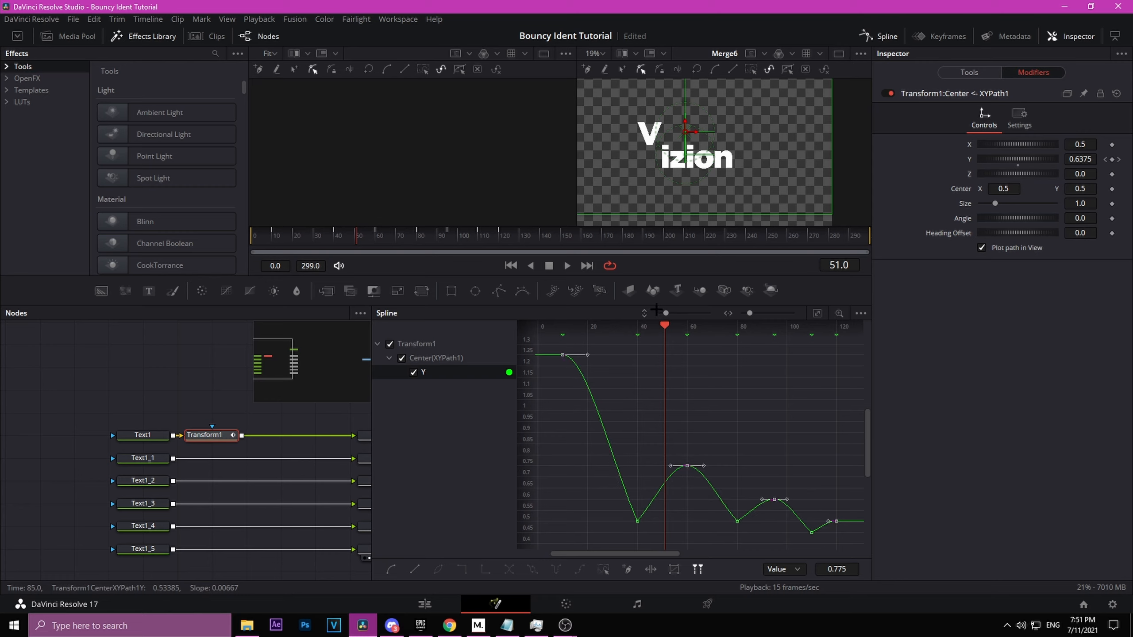
Step: Set Ease In and Ease Out to 0 on the low bounce-contact keyframes for sharp impacts
{"action": "key", "text": "t"}
{"action": "left_click_drag", "start_coordinate": [736, 329], "coordinate": [862, 295]}
{"action": "left_click_drag", "start_coordinate": [832, 331], "coordinate": [900, 328]}
{"action": "left_click", "coordinate": [756, 427]}
{"action": "left_click_drag", "start_coordinate": [706, 430], "coordinate": [664, 298]}
{"action": "left_click_drag", "start_coordinate": [549, 377], "coordinate": [719, 473]}
{"action": "left_click_drag", "start_coordinate": [739, 413], "coordinate": [787, 432]}
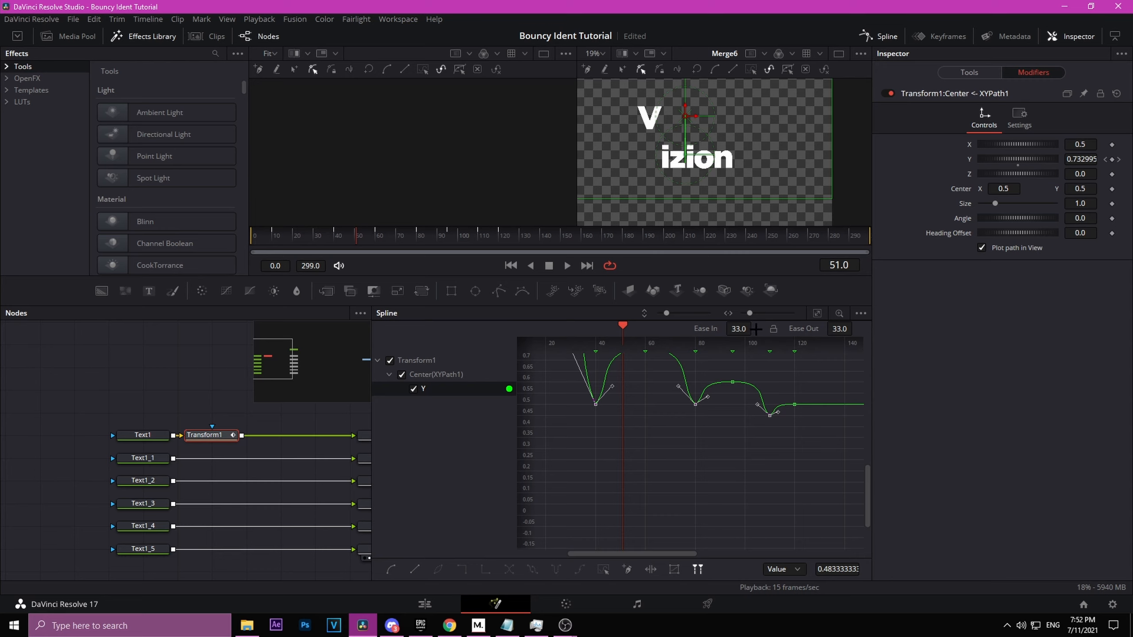
{"action": "left_click_drag", "start_coordinate": [755, 329], "coordinate": [521, 312]}
{"action": "left_click_drag", "start_coordinate": [838, 331], "coordinate": [785, 331]}
{"action": "left_click", "coordinate": [727, 486]}
{"action": "left_click_drag", "start_coordinate": [710, 490], "coordinate": [726, 549]}
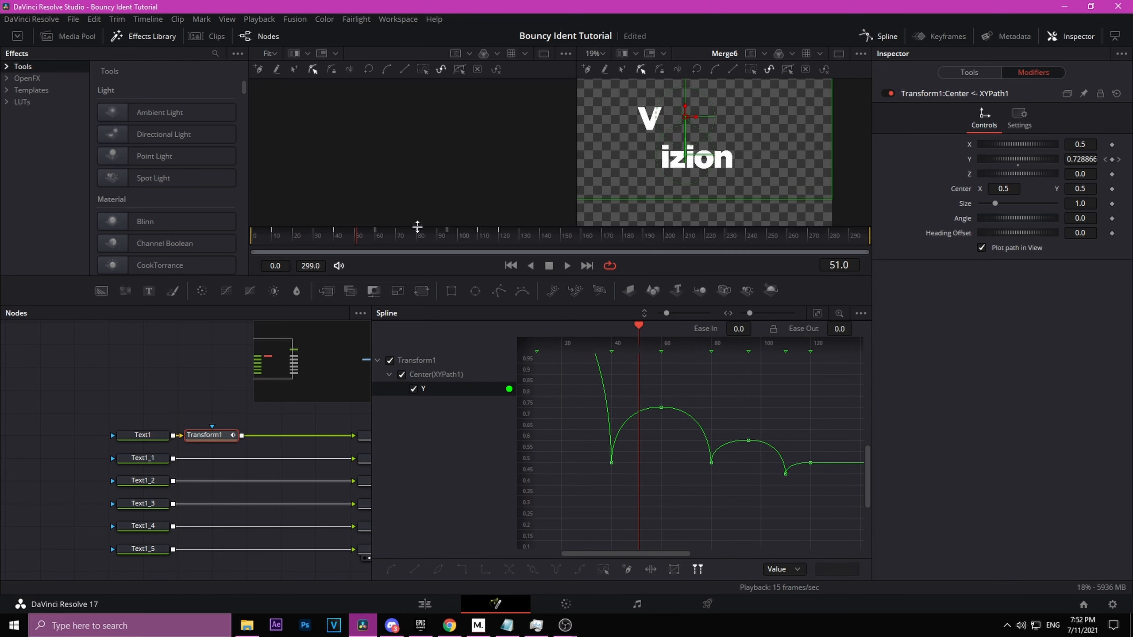
Step: Keyframe the XY Path's X value at frames 10 and 125
{"action": "left_click_drag", "start_coordinate": [416, 226], "coordinate": [272, 246]}
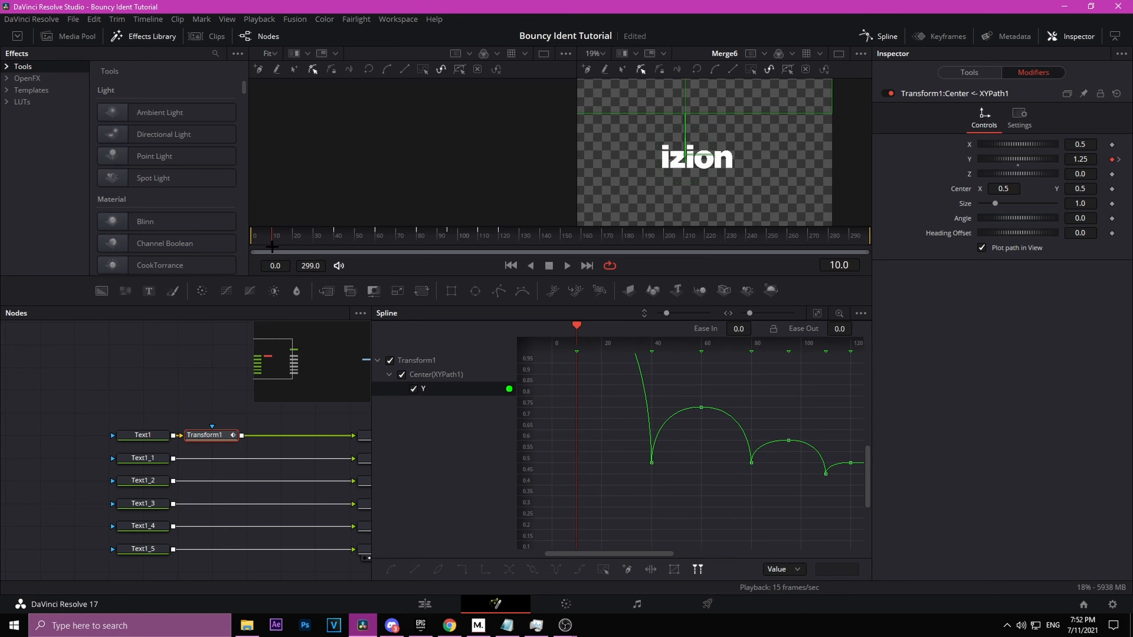
{"action": "left_click", "coordinate": [1114, 144]}
{"action": "left_click", "coordinate": [504, 238]}
{"action": "left_click_drag", "start_coordinate": [504, 241], "coordinate": [512, 241]}
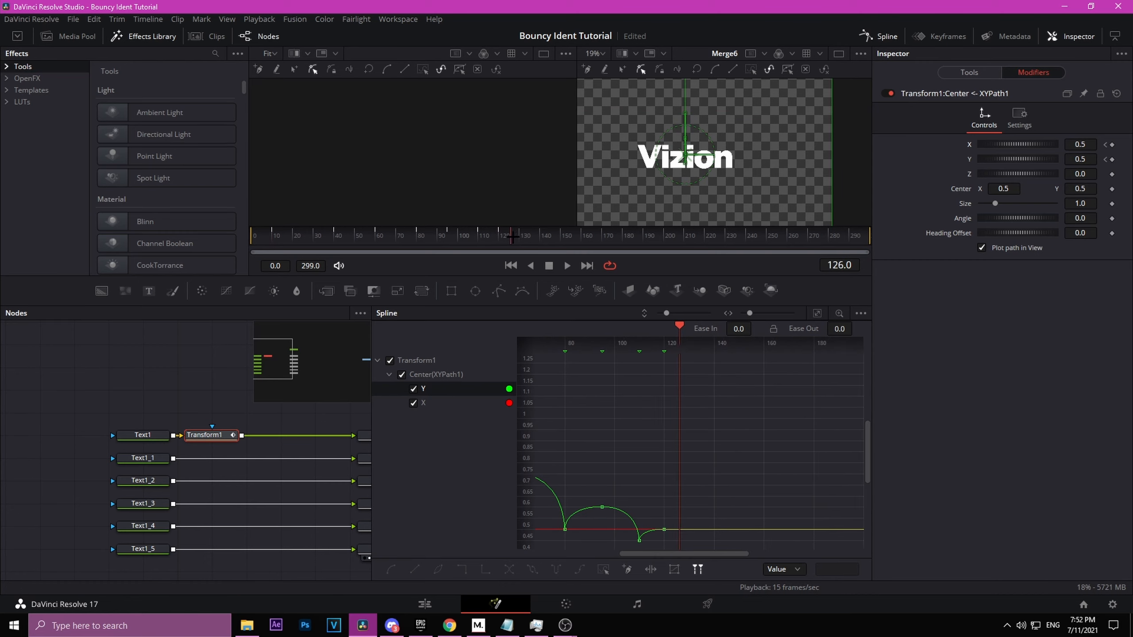
{"action": "left_click", "coordinate": [511, 239]}
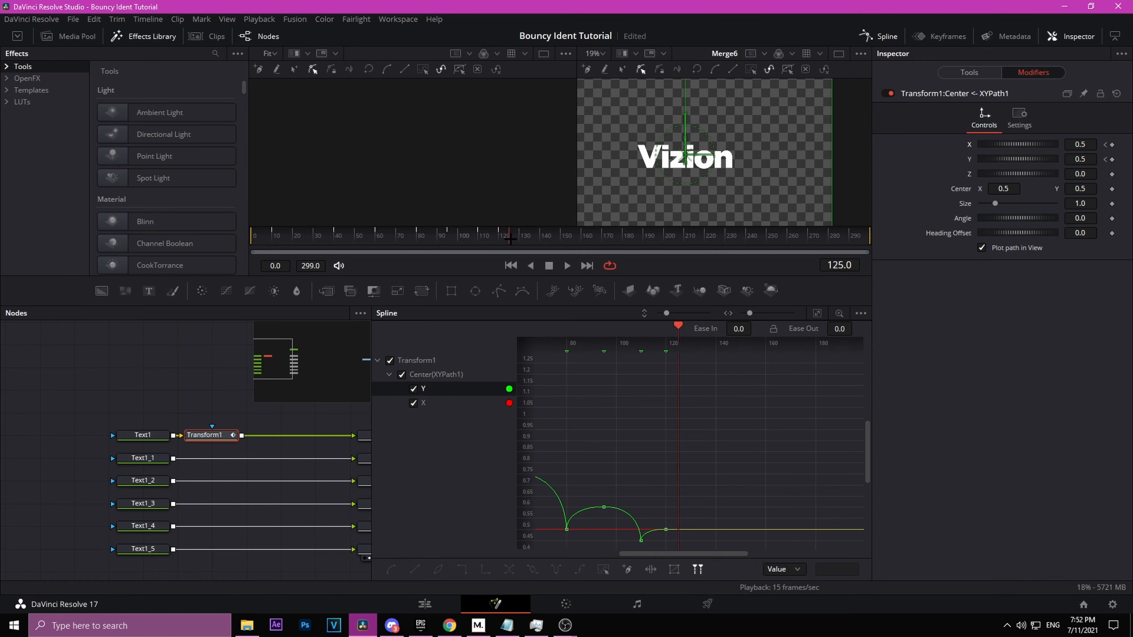
{"action": "left_click", "coordinate": [1106, 144]}
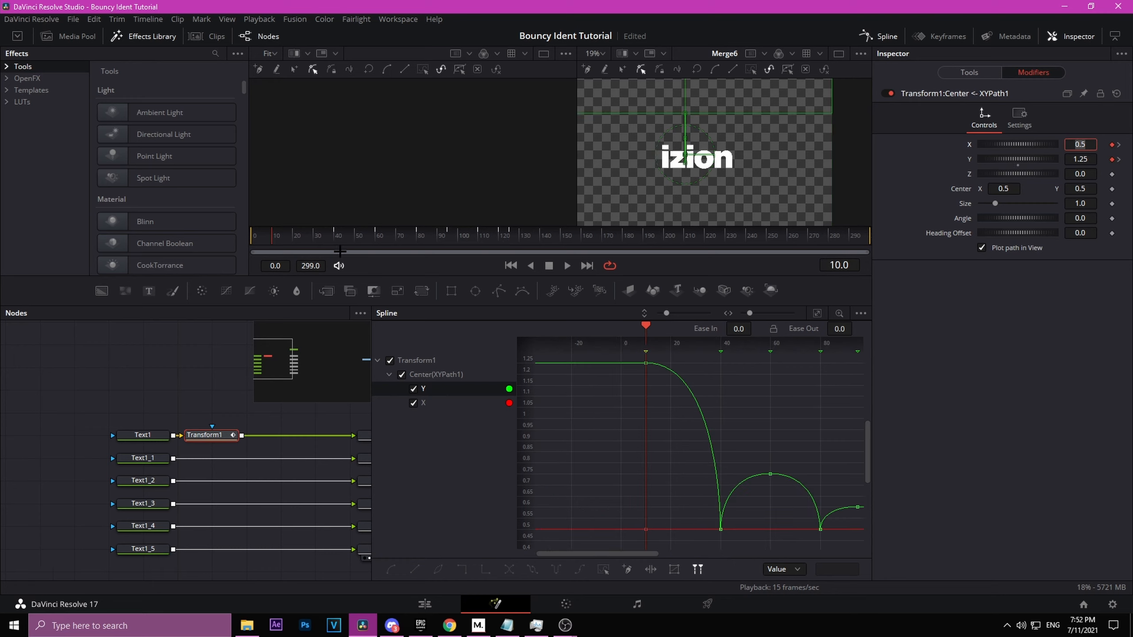
Step: At frame 10, set the XY Path's X value to about 0.189 so the letter starts left
{"action": "left_click", "coordinate": [1081, 398]}
{"action": "left_click_drag", "start_coordinate": [1017, 143], "coordinate": [997, 144]}
{"action": "left_click_drag", "start_coordinate": [704, 110], "coordinate": [701, 182]}
{"action": "left_click_drag", "start_coordinate": [577, 157], "coordinate": [629, 147]}
{"action": "left_click_drag", "start_coordinate": [993, 147], "coordinate": [987, 151]}
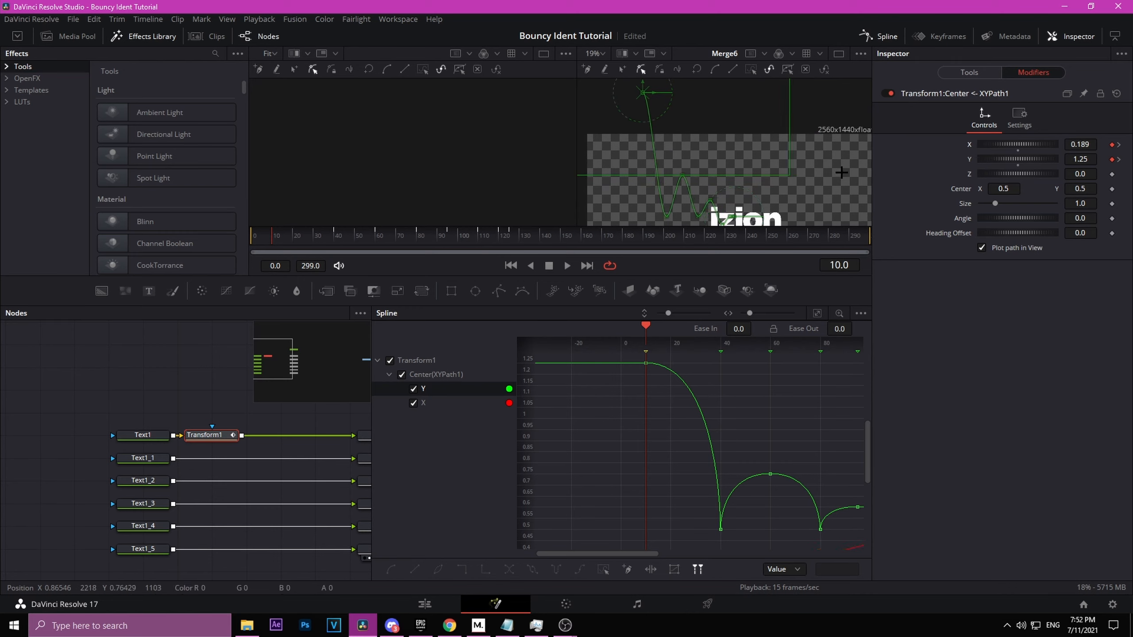
{"action": "left_click_drag", "start_coordinate": [842, 173], "coordinate": [839, 159]}
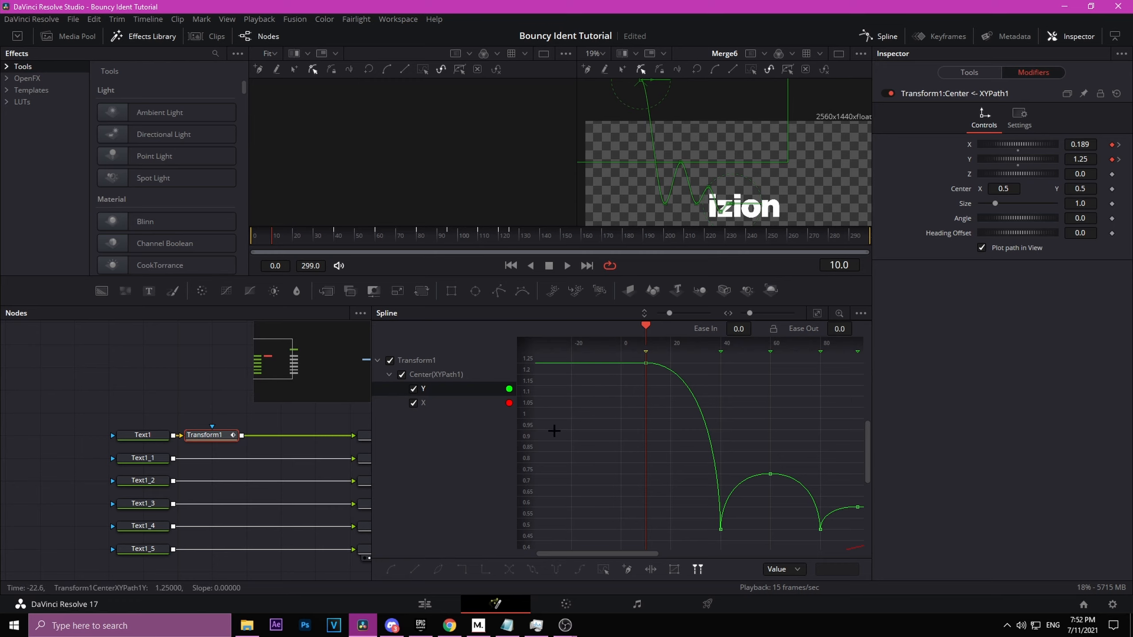
Step: Show only the X curve in the Spline editor and smooth its keyframes
{"action": "left_click", "coordinate": [413, 388]}
{"action": "left_click", "coordinate": [817, 314]}
{"action": "left_click_drag", "start_coordinate": [850, 364], "coordinate": [551, 592]}
{"action": "key", "text": "f"}
{"action": "left_click", "coordinate": [655, 522]}
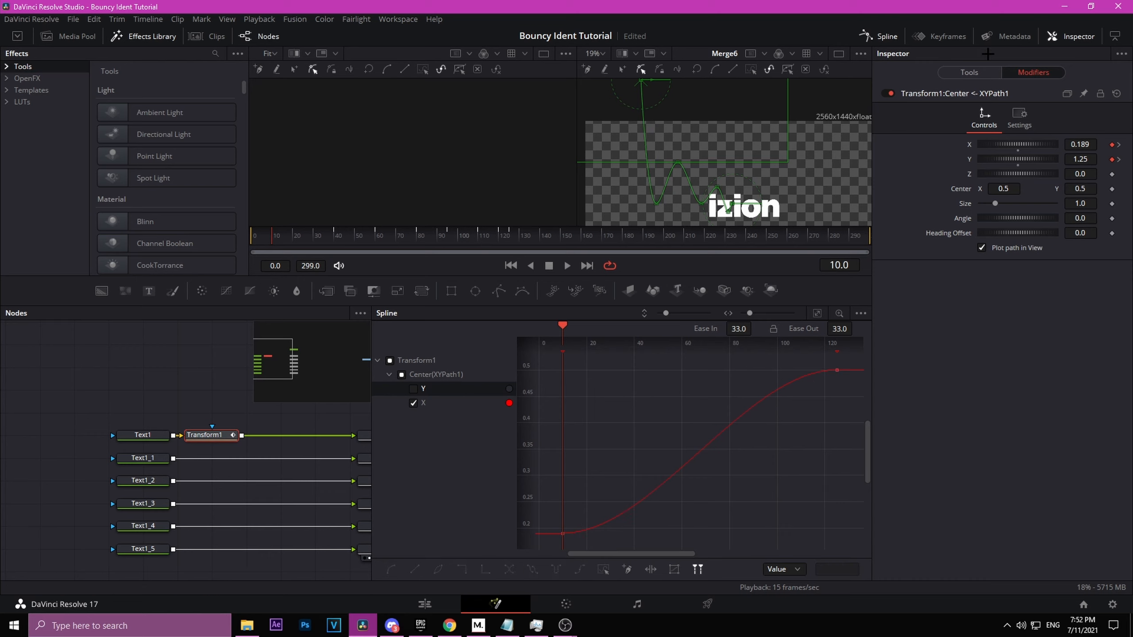
Step: Copy Transform1 and paste it after each text node from Text1_1 through Text1_5
{"action": "left_click_drag", "start_coordinate": [235, 401], "coordinate": [202, 375]}
{"action": "left_click", "coordinate": [181, 407]}
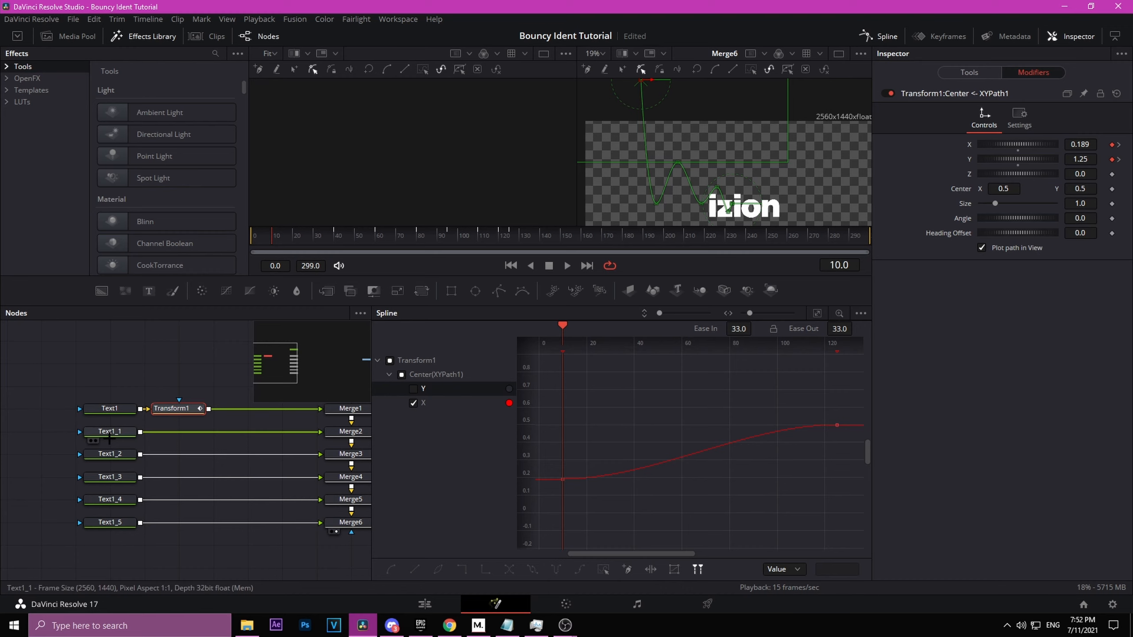
{"action": "left_click", "coordinate": [109, 433]}
{"action": "key", "text": "ctrl+v"}
{"action": "left_click", "coordinate": [112, 455]}
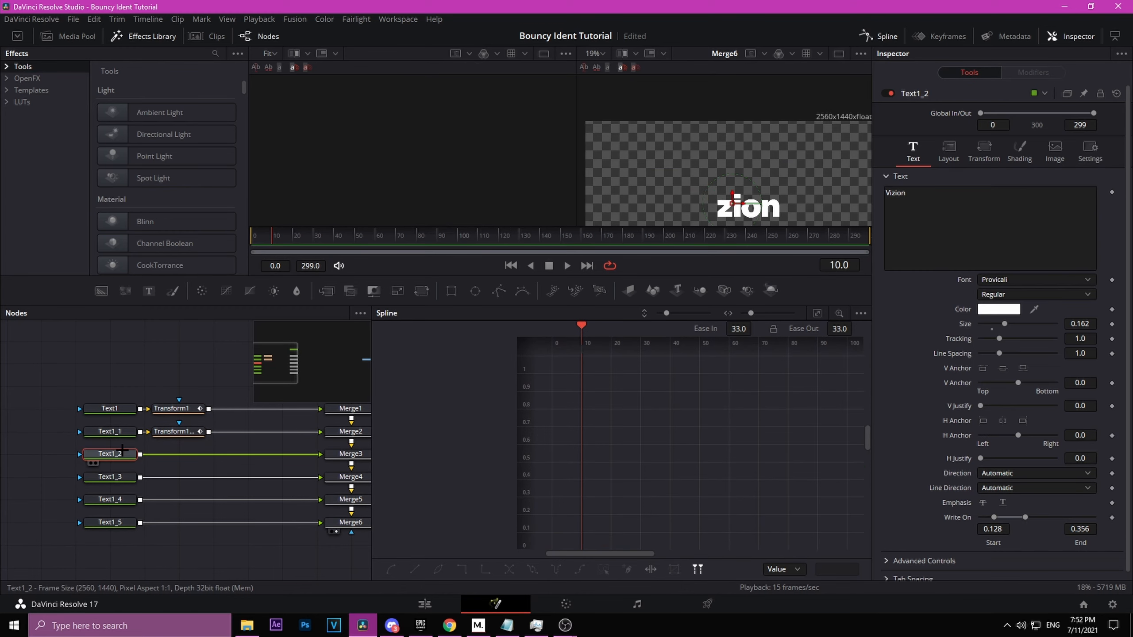
{"action": "key", "text": "ctrl+v"}
{"action": "left_click", "coordinate": [117, 477]}
{"action": "key", "text": "ctrl+v"}
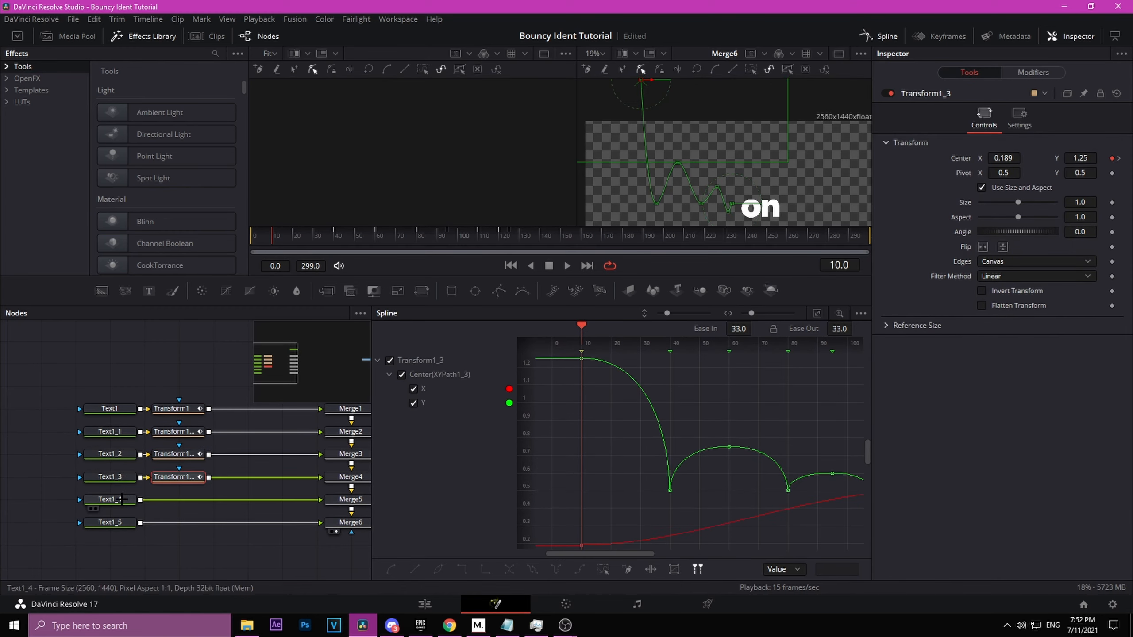
{"action": "left_click", "coordinate": [111, 499]}
{"action": "key", "text": "ctrl+v"}
{"action": "left_click", "coordinate": [118, 522]}
{"action": "key", "text": "ctrl+v"}
Step: Open Transform1_1's XY Path modifier and adjust its X value
{"action": "left_click", "coordinate": [176, 431]}
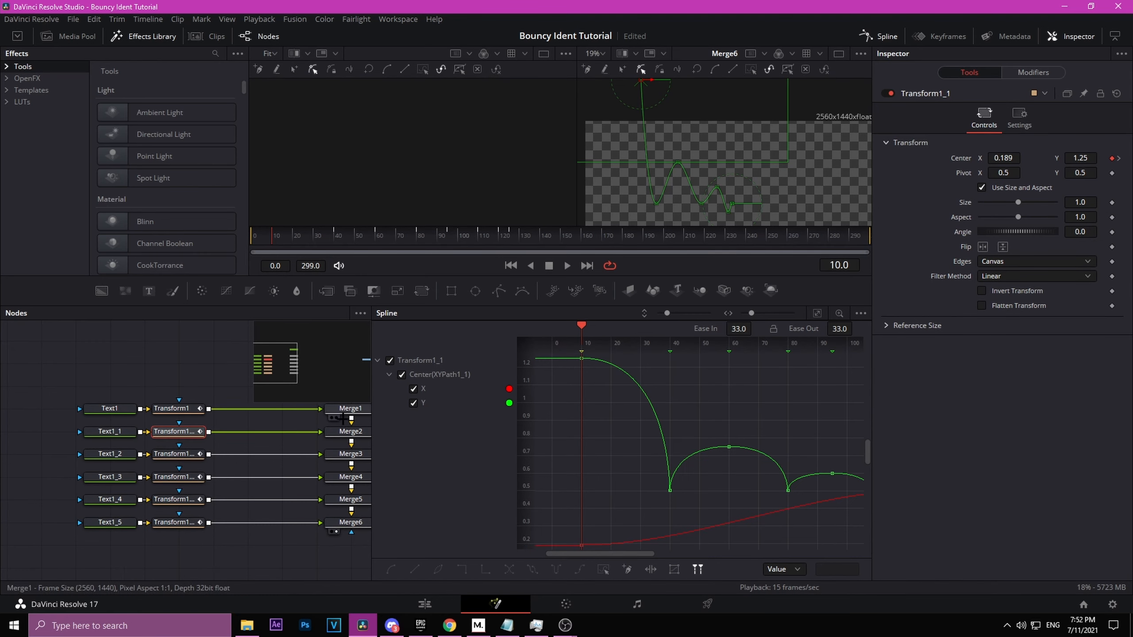
{"action": "left_click", "coordinate": [1033, 72]}
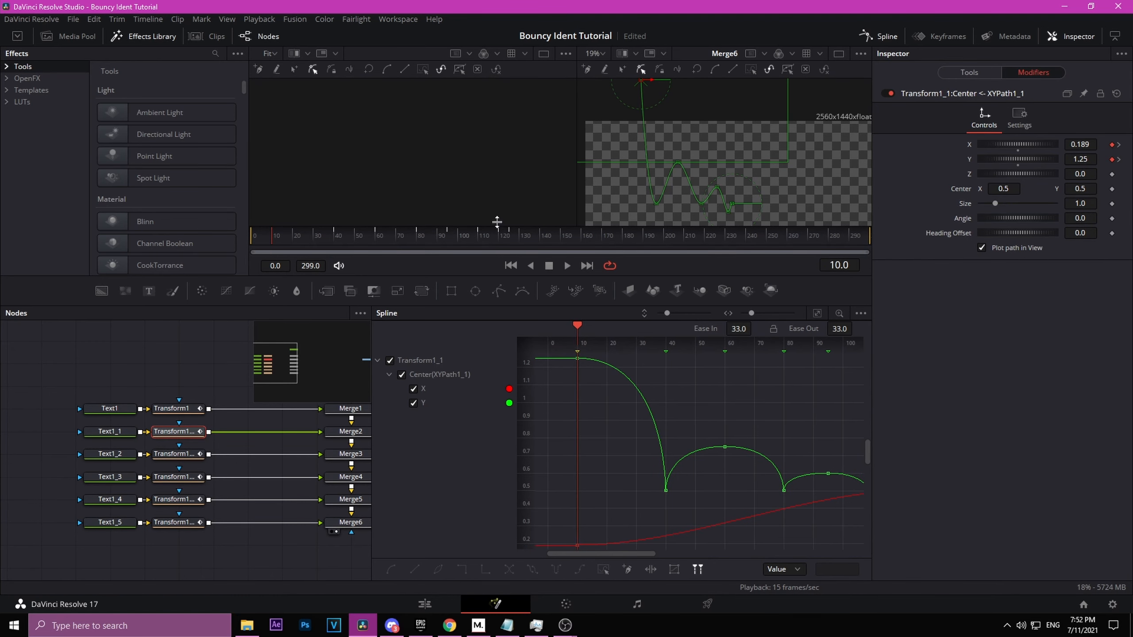
{"action": "left_click_drag", "start_coordinate": [1000, 145], "coordinate": [1022, 144]}
Step: Inspect the copied Transform nodes for the remaining letters
{"action": "left_click", "coordinate": [177, 457]}
{"action": "left_click", "coordinate": [176, 477]}
{"action": "left_click", "coordinate": [177, 500]}
{"action": "left_click", "coordinate": [177, 477]}
{"action": "left_click", "coordinate": [230, 486]}
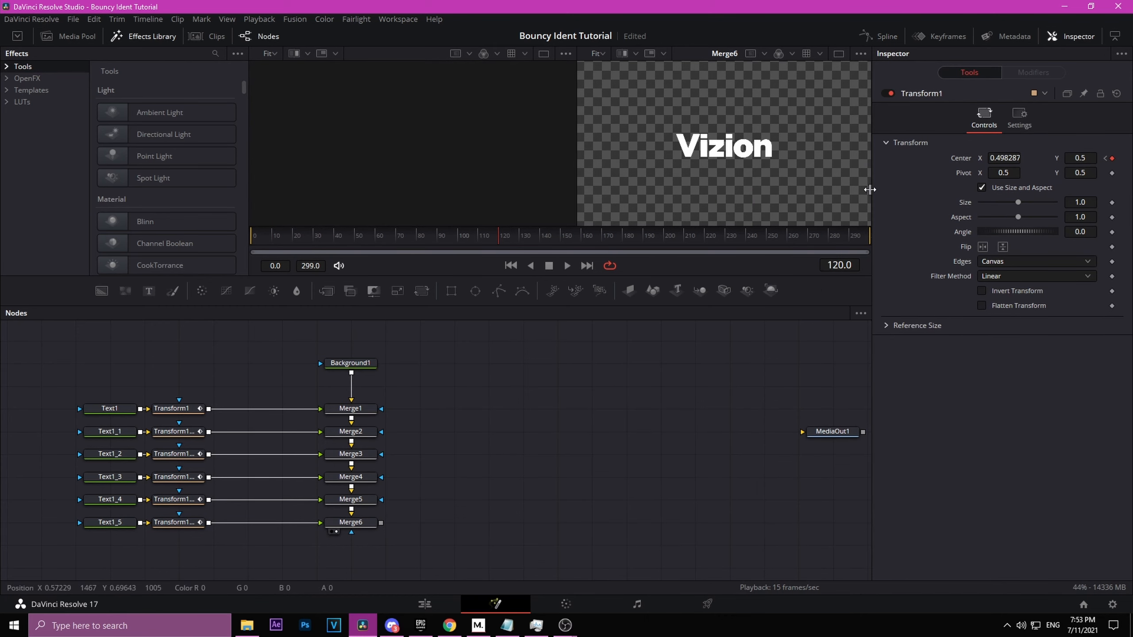
Step: Open the Keyframes editor showing only selected tools, and expand Transform1's XY Path keyframe tracks
{"action": "left_click", "coordinate": [940, 36]}
{"action": "left_click", "coordinate": [860, 313]}
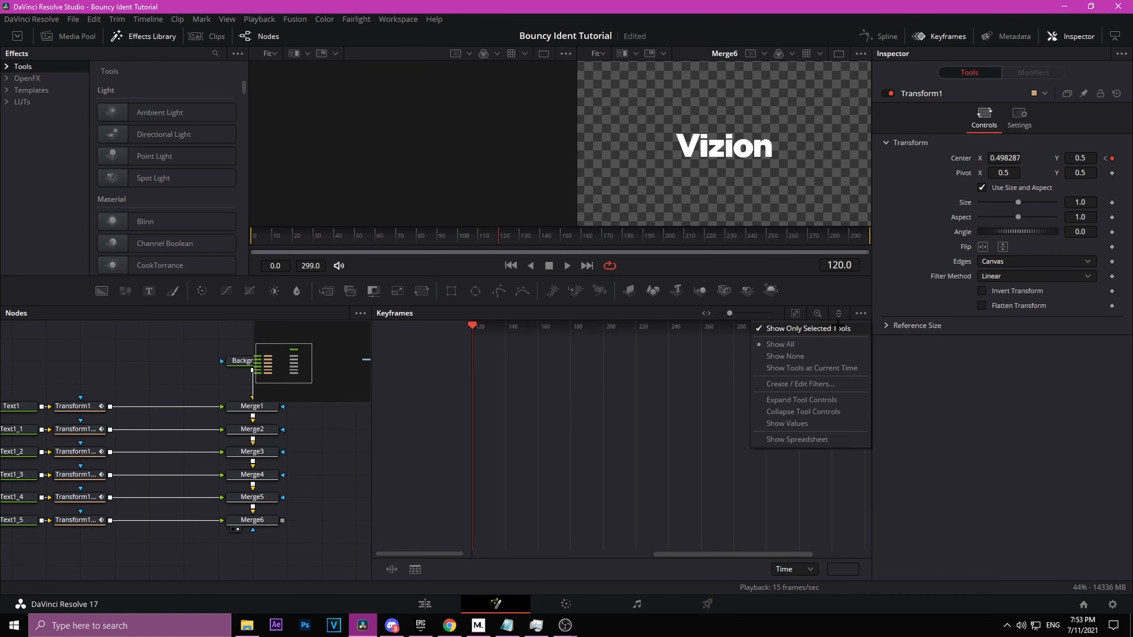
{"action": "left_click_drag", "start_coordinate": [175, 356], "coordinate": [232, 367]}
{"action": "left_click", "coordinate": [126, 414]}
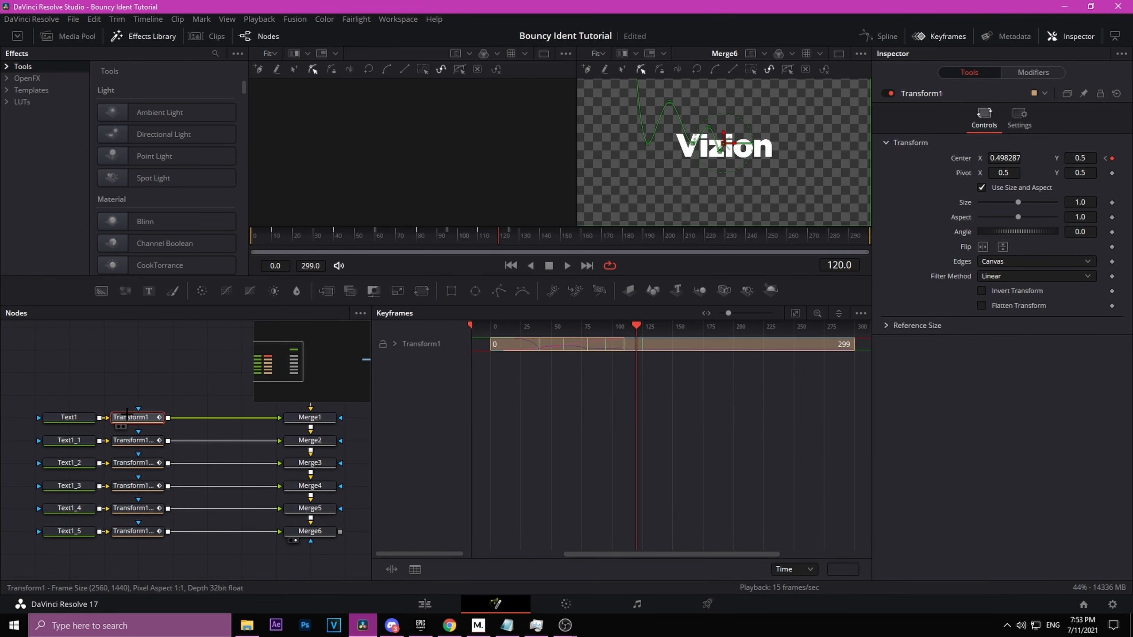
{"action": "left_click", "coordinate": [794, 312]}
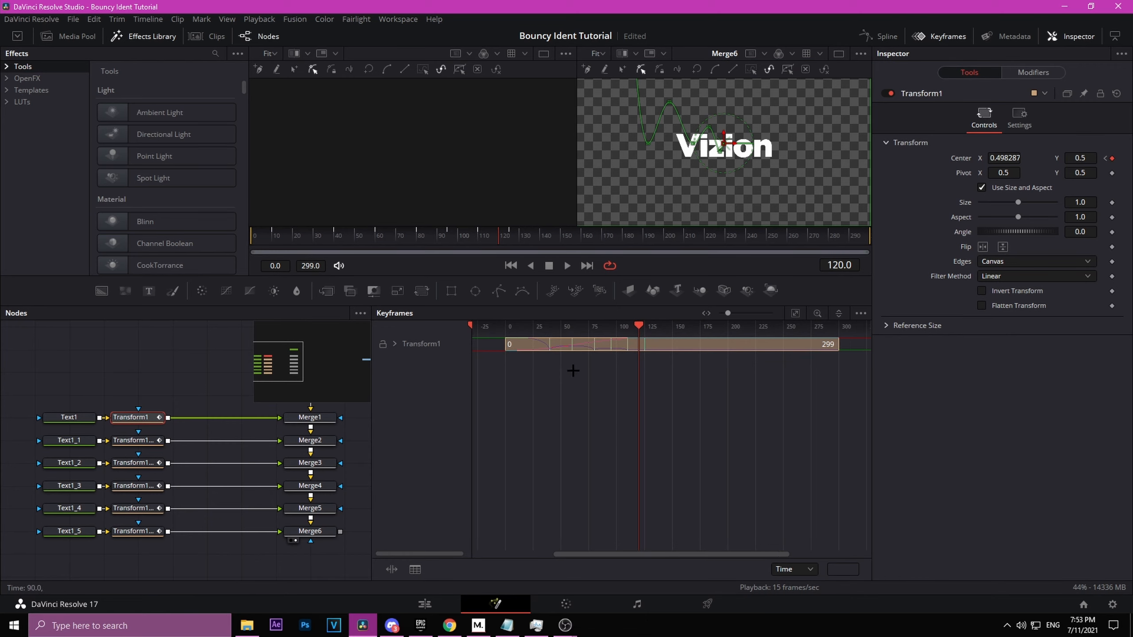
{"action": "left_click", "coordinate": [402, 337]}
{"action": "left_click", "coordinate": [394, 343]}
{"action": "mouse_move", "coordinate": [730, 434]}
{"action": "left_mouse_down"}
{"action": "mouse_move", "coordinate": [468, 365]}
{"action": "mouse_move", "coordinate": [467, 352]}
{"action": "mouse_move", "coordinate": [536, 363]}
{"action": "left_mouse_up"}
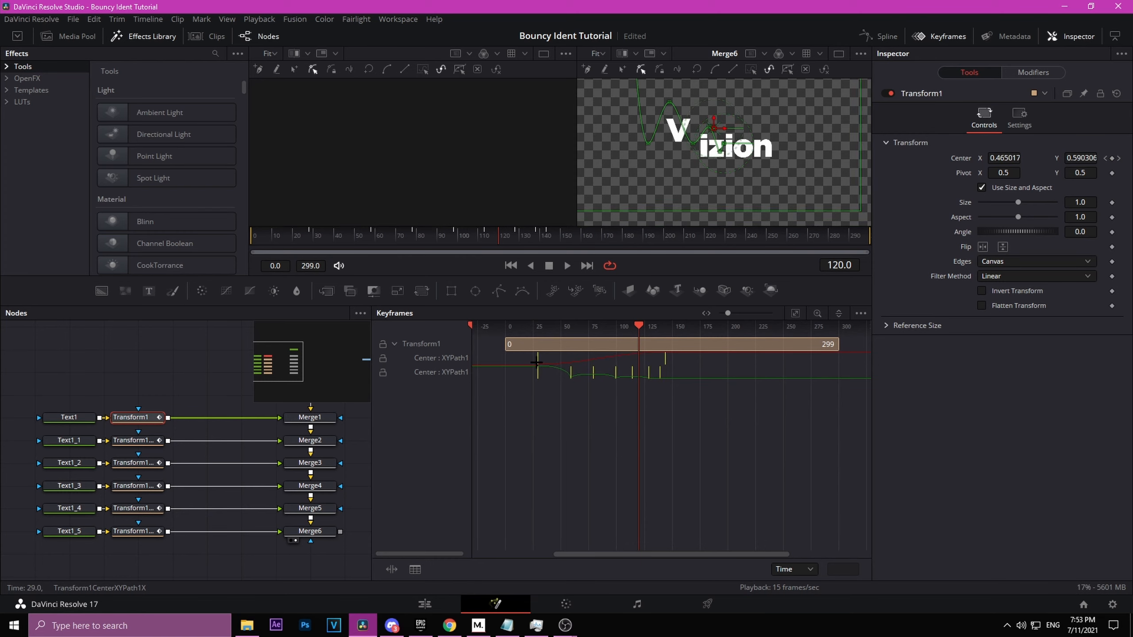
Step: Expand the XY Path tracks of Transform1_1 through Transform1_5 and shift their keyframes to stagger each letter's timing
{"action": "left_click", "coordinate": [138, 443]}
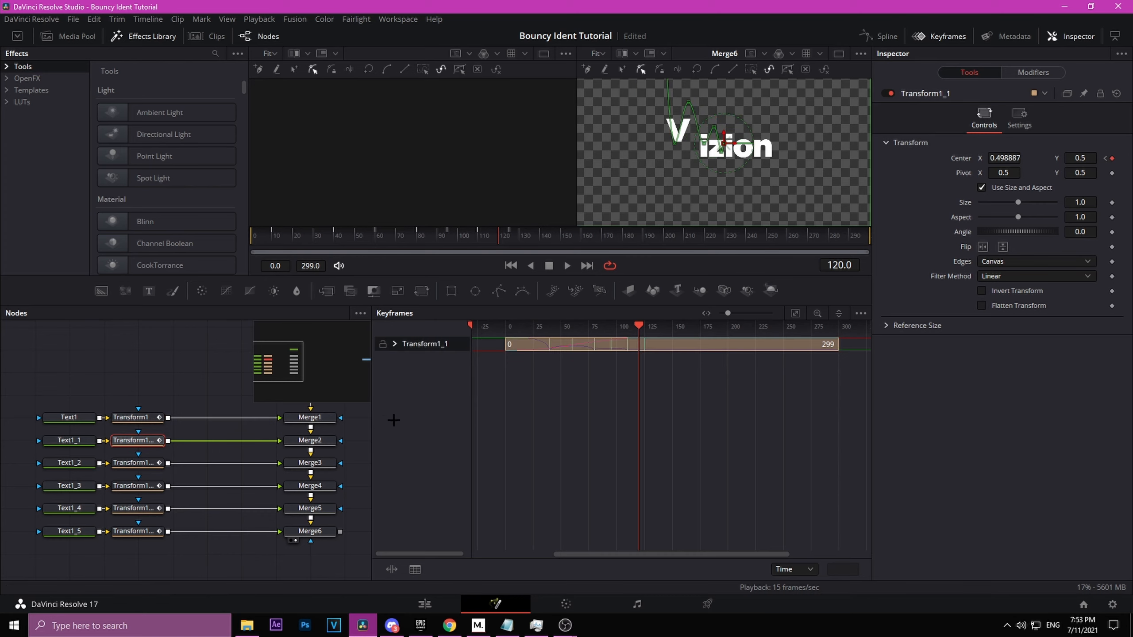
{"action": "left_click", "coordinate": [394, 344]}
{"action": "left_click", "coordinate": [136, 463]}
{"action": "left_click", "coordinate": [394, 344]}
{"action": "left_click_drag", "start_coordinate": [517, 358], "coordinate": [511, 359]}
{"action": "left_click", "coordinate": [136, 486]}
{"action": "left_click", "coordinate": [395, 344]}
{"action": "left_click", "coordinate": [137, 509]}
{"action": "left_click", "coordinate": [394, 344]}
{"action": "left_click", "coordinate": [137, 532]}
{"action": "left_click", "coordinate": [394, 343]}
{"action": "mouse_move", "coordinate": [517, 359]}
{"action": "left_mouse_down"}
{"action": "mouse_move", "coordinate": [536, 358]}
{"action": "mouse_move", "coordinate": [526, 359]}
{"action": "left_mouse_up"}
Step: Scrub the timeline and play back the staggered letter animation
{"action": "left_click", "coordinate": [597, 327]}
{"action": "left_click", "coordinate": [136, 485]}
{"action": "left_click", "coordinate": [136, 509]}
{"action": "key", "text": "space"}
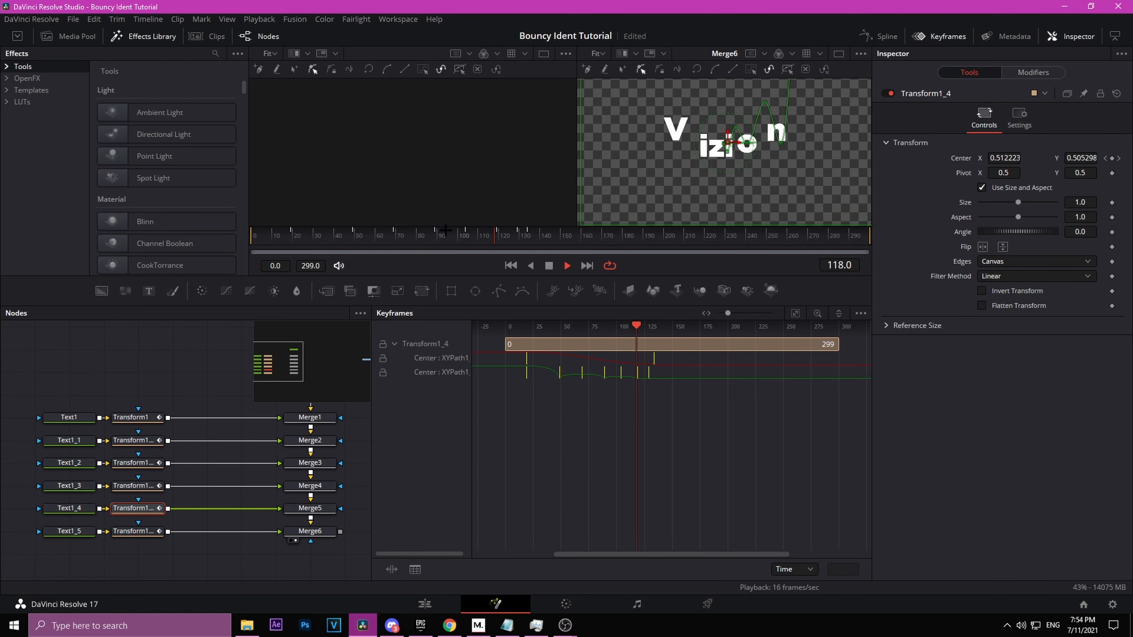
{"action": "key", "text": "space"}
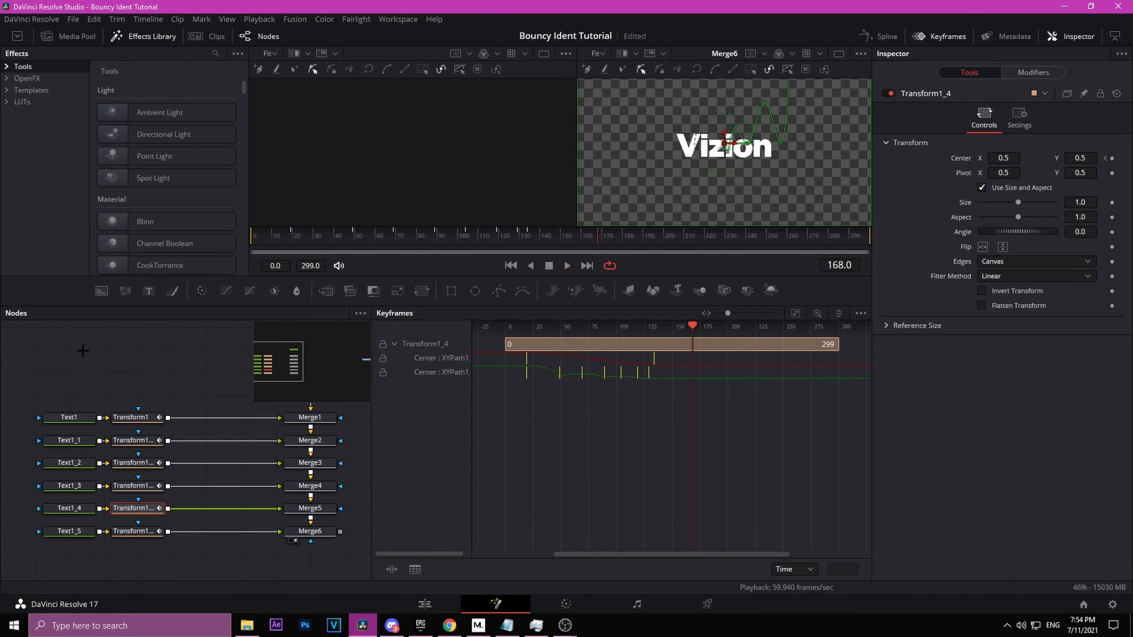
Step: Return to frame 0 and add a Transform node after Merge6, placing it below the merge
{"action": "left_click", "coordinate": [158, 374]}
{"action": "key", "text": "Home"}
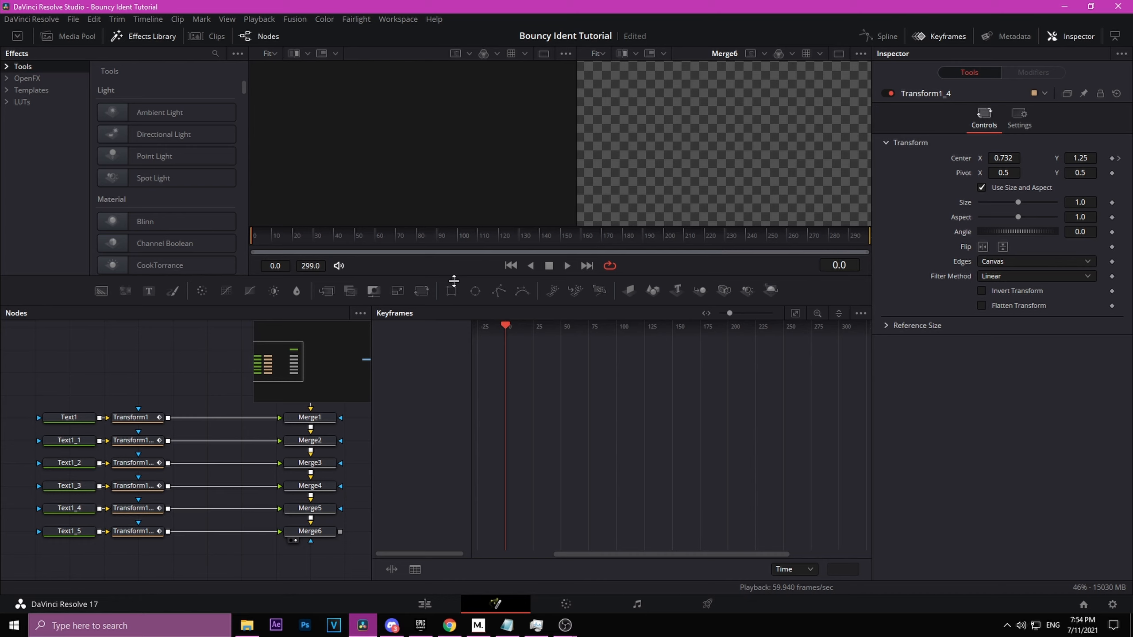
{"action": "left_click_drag", "start_coordinate": [137, 360], "coordinate": [48, 290]}
{"action": "left_click_drag", "start_coordinate": [327, 498], "coordinate": [282, 495]}
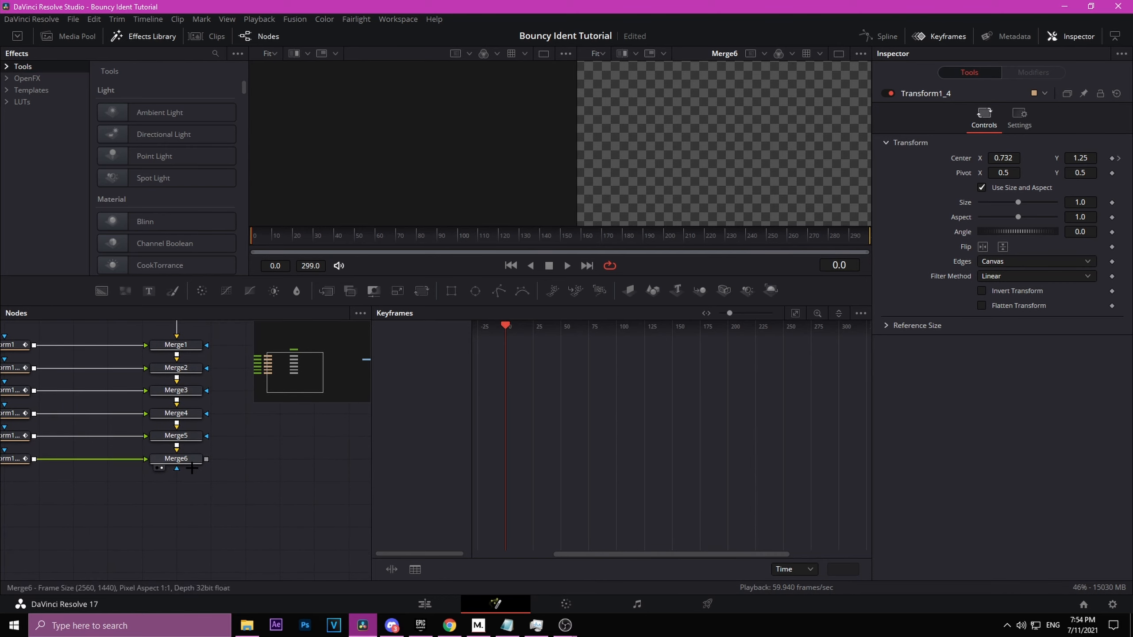
{"action": "left_click", "coordinate": [188, 457]}
{"action": "key", "text": "shift+space"}
{"action": "type", "text": "tra"}
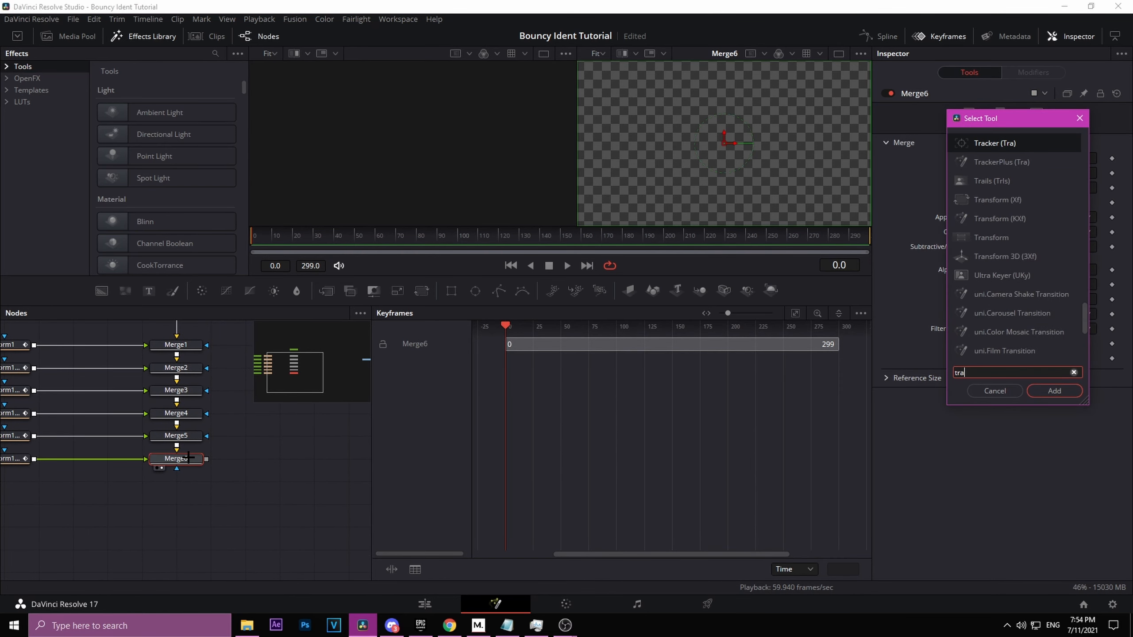
{"action": "type", "text": "nsform"}
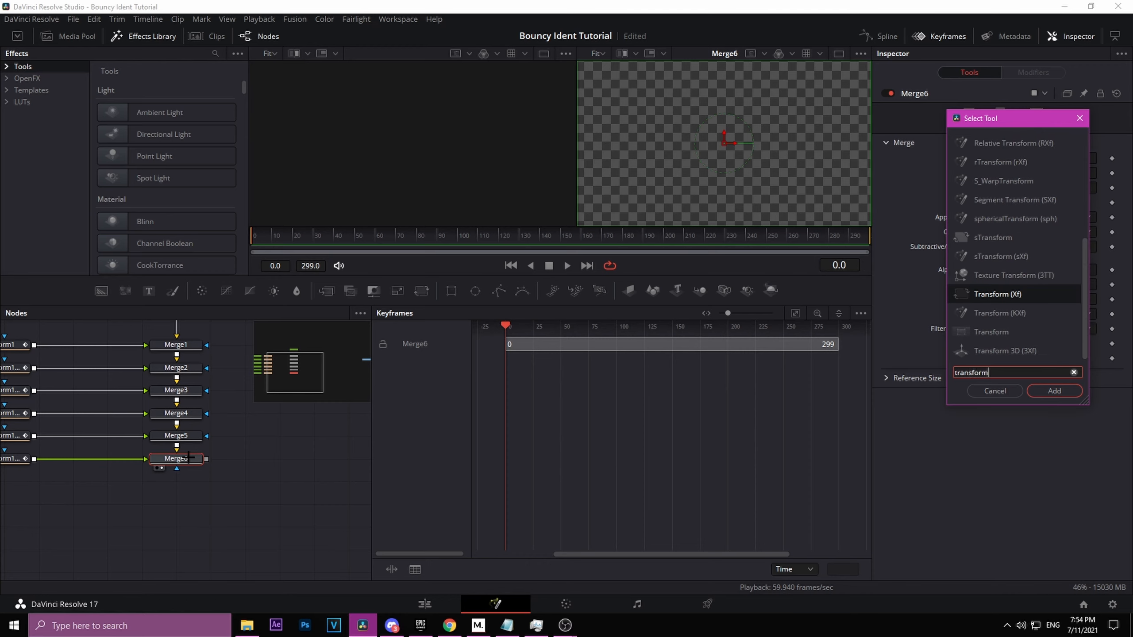
{"action": "key", "text": "Return"}
{"action": "key", "text": "2"}
{"action": "key", "text": "ctrl+z"}
{"action": "left_click_drag", "start_coordinate": [254, 459], "coordinate": [183, 502]}
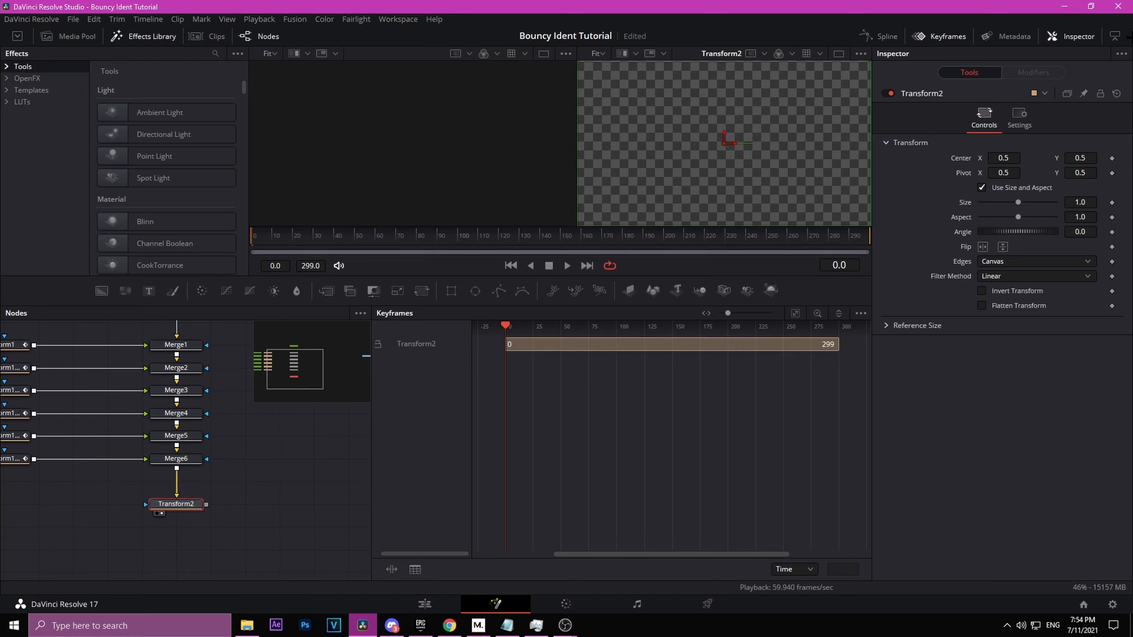
Step: Keyframe Transform2's Size at 1.0 around frame 180, then set Size to 0 at frame 210
{"action": "key", "text": "space"}
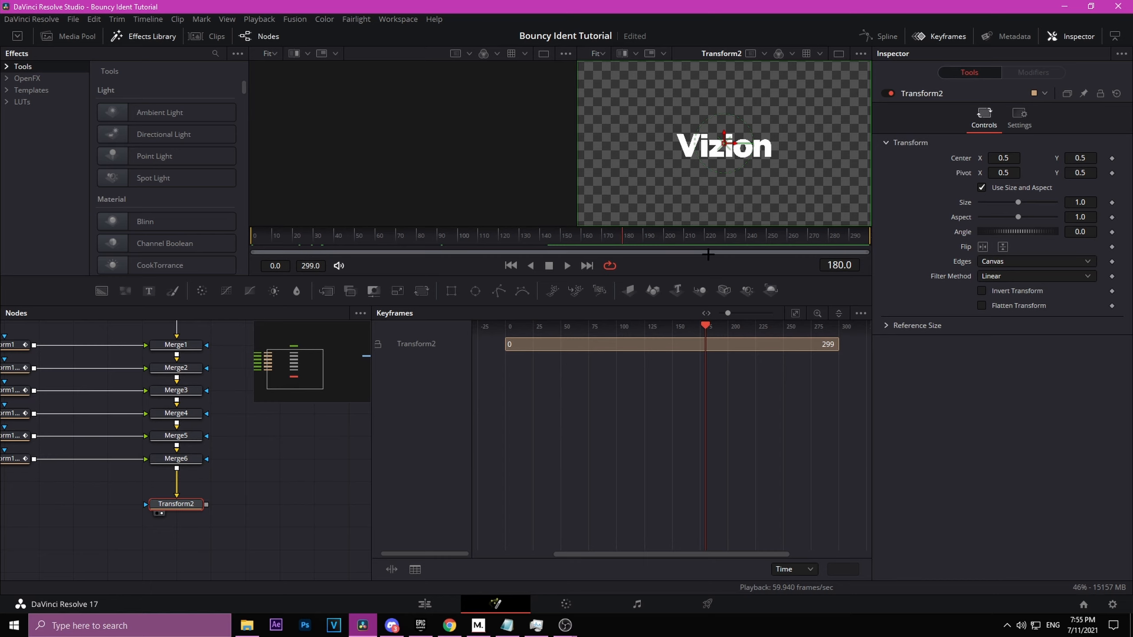
{"action": "left_click", "coordinate": [1113, 203]}
{"action": "left_click_drag", "start_coordinate": [624, 236], "coordinate": [677, 243]}
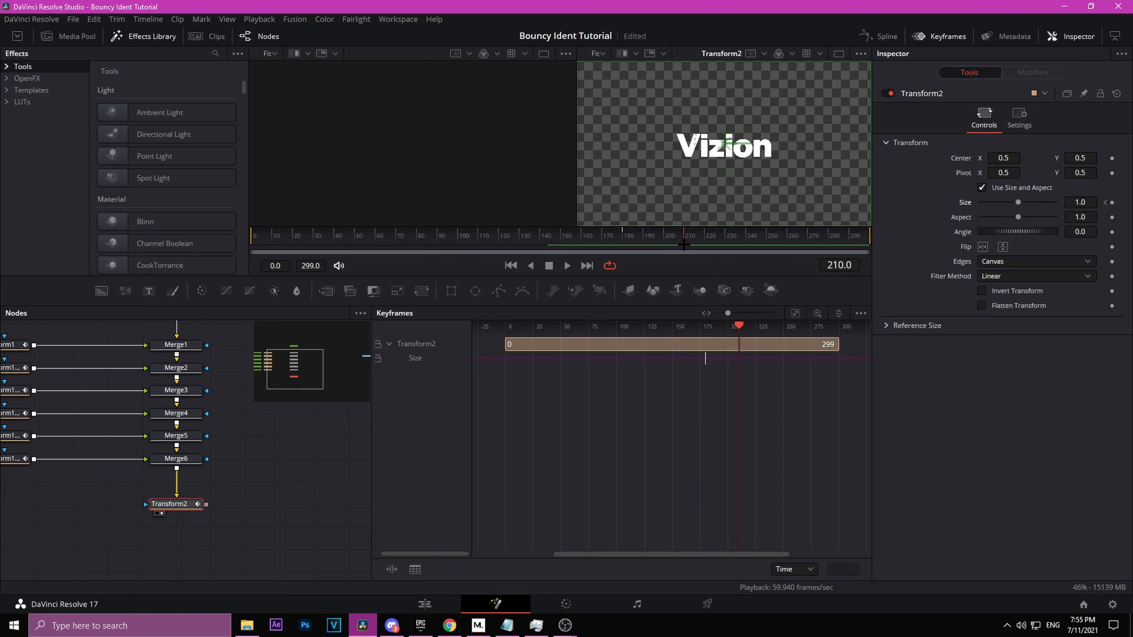
{"action": "left_click_drag", "start_coordinate": [1017, 203], "coordinate": [976, 205]}
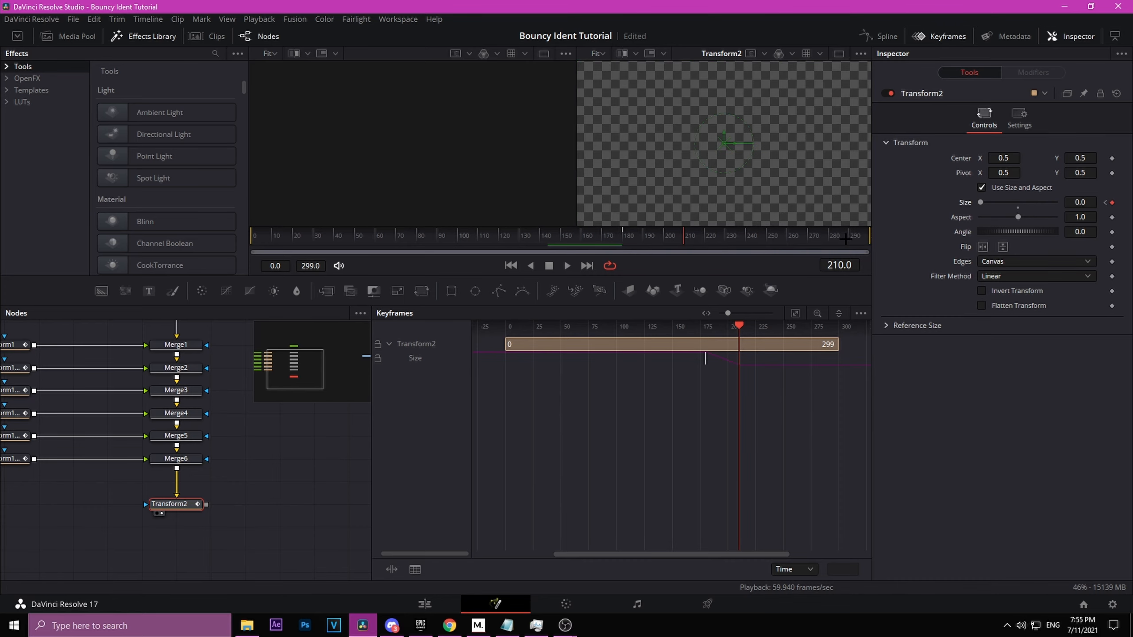
Step: In the Spline editor, reshape the Size curve's handles so the shrink starts slowly and drops sharply, then preview
{"action": "left_click", "coordinate": [889, 35]}
{"action": "left_click", "coordinate": [940, 36]}
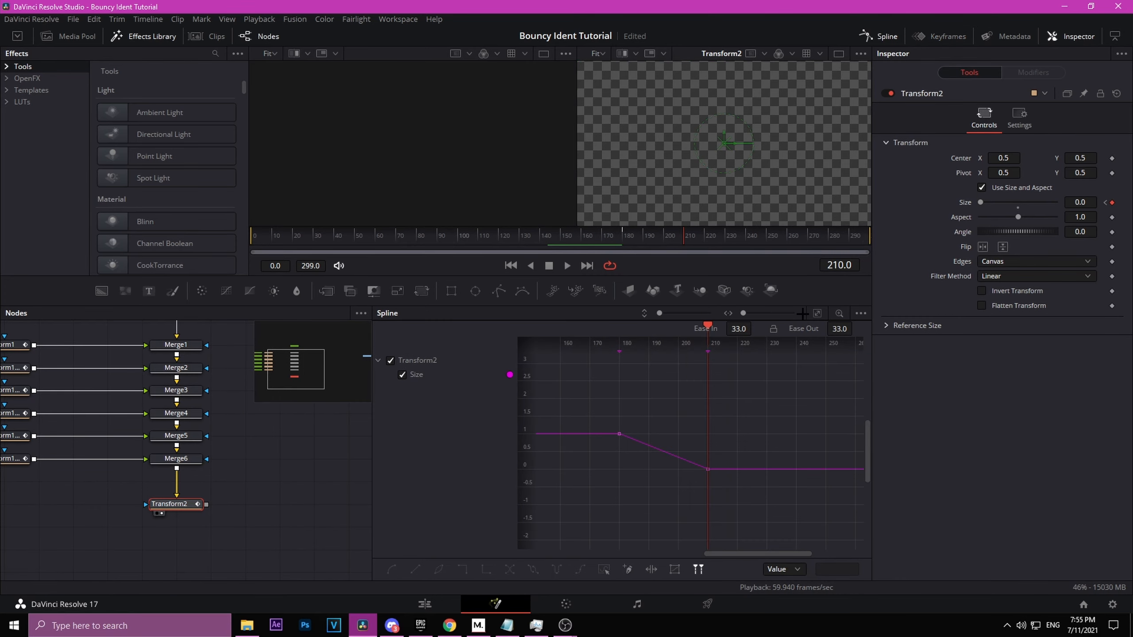
{"action": "left_click", "coordinate": [818, 312]}
{"action": "left_click_drag", "start_coordinate": [550, 363], "coordinate": [847, 577]}
{"action": "left_click_drag", "start_coordinate": [654, 424], "coordinate": [692, 369]}
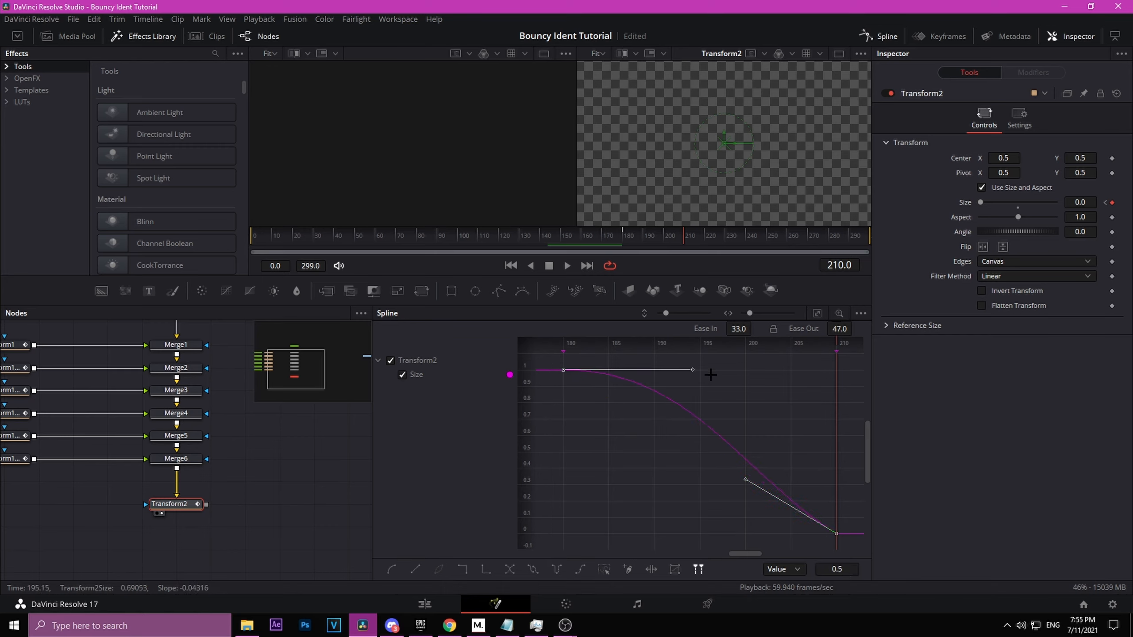
{"action": "left_click_drag", "start_coordinate": [740, 481], "coordinate": [840, 419]}
{"action": "left_click_drag", "start_coordinate": [692, 369], "coordinate": [714, 374]}
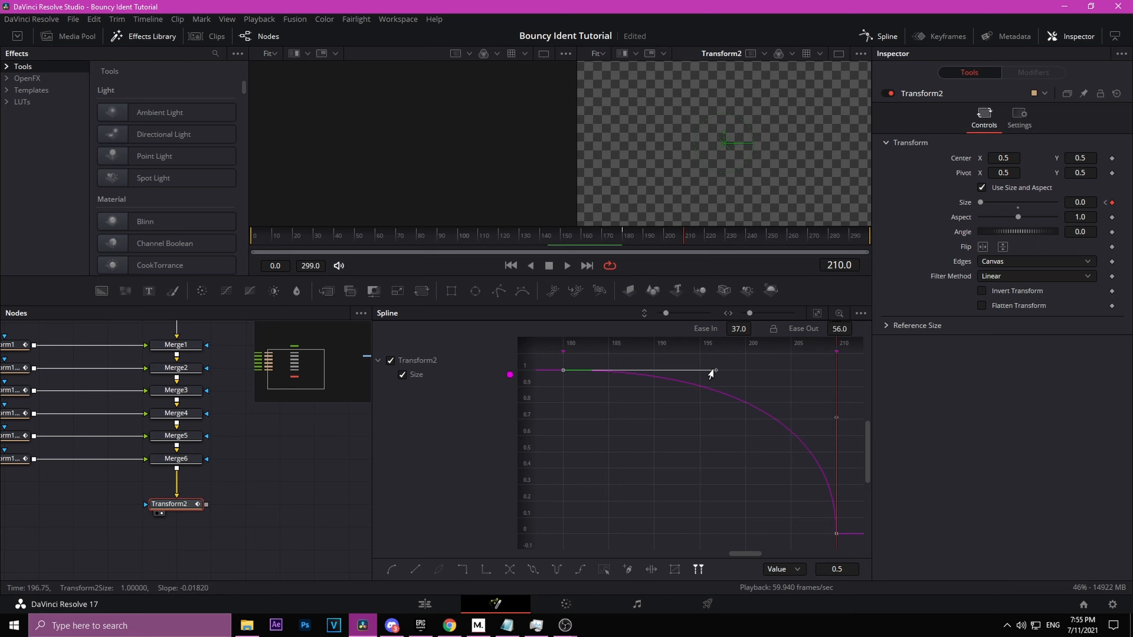
{"action": "key", "text": "space"}
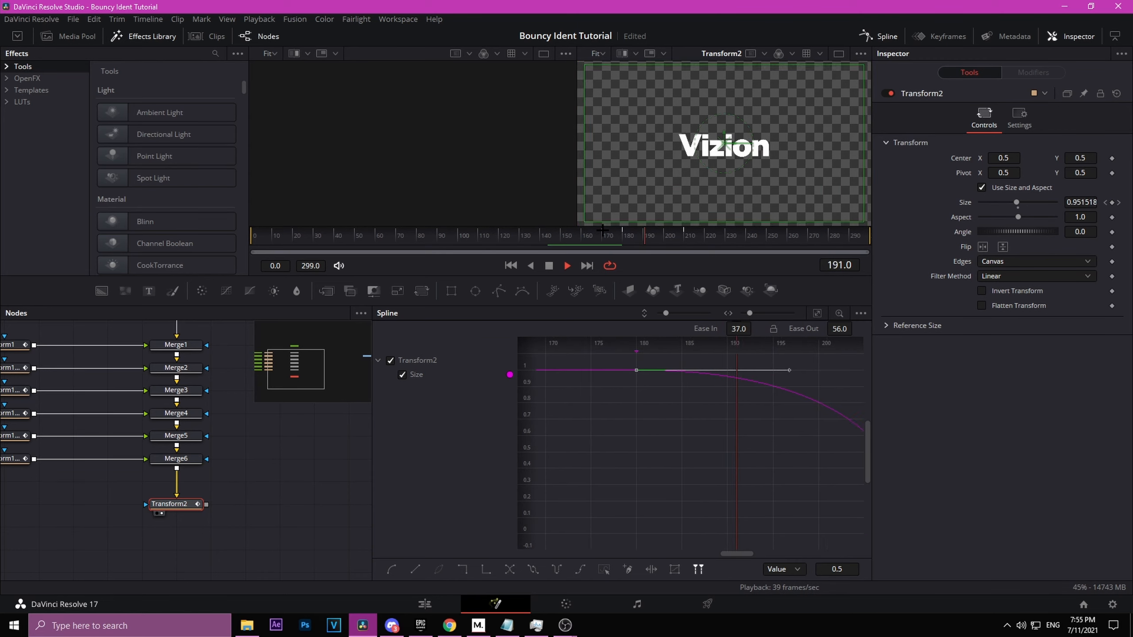
{"action": "key", "text": "space"}
Step: Add a Duplicate node and connect Transform2's output to it
{"action": "left_click", "coordinate": [246, 529]}
{"action": "left_click_drag", "start_coordinate": [248, 531], "coordinate": [170, 488]}
{"action": "key", "text": "shift+space"}
{"action": "type", "text": "transform"}
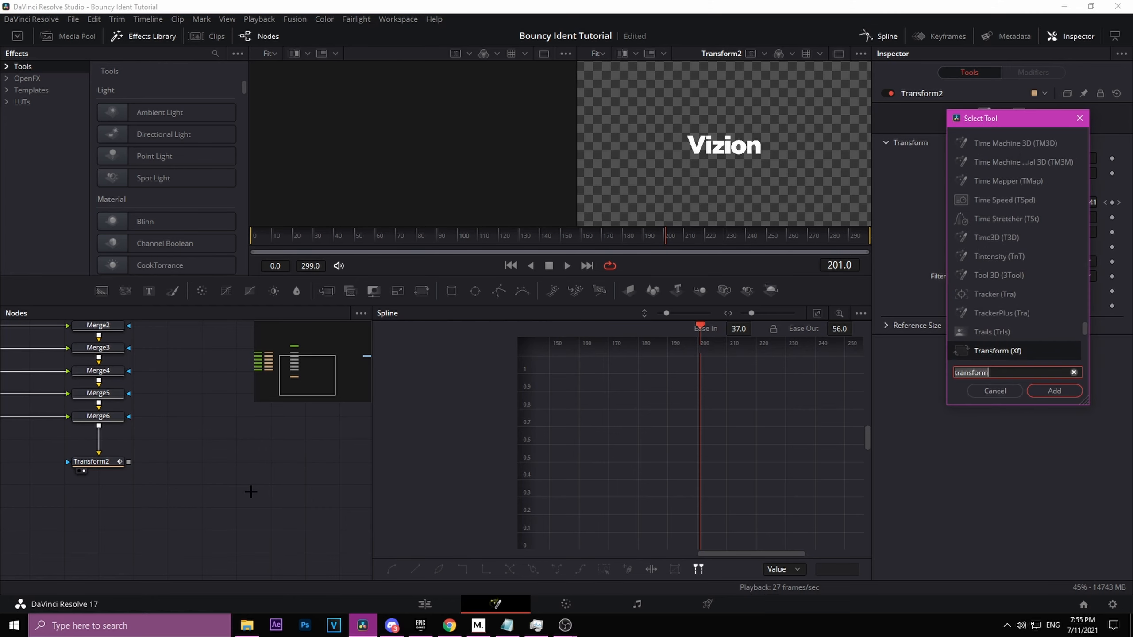
{"action": "type", "text": "duplicate"}
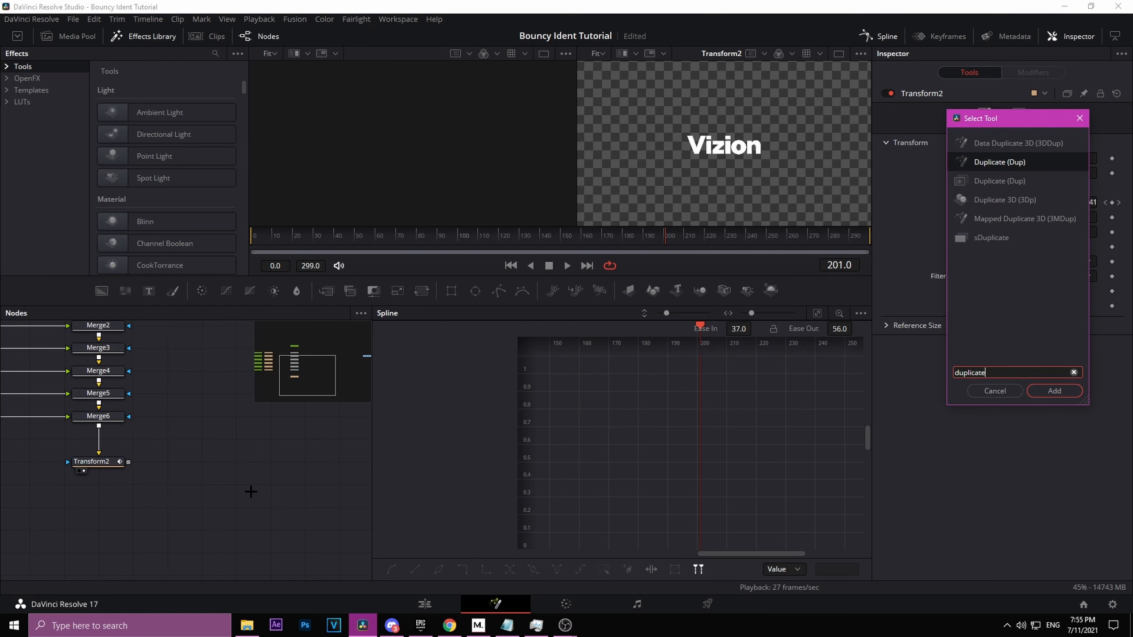
{"action": "key", "text": "Down"}
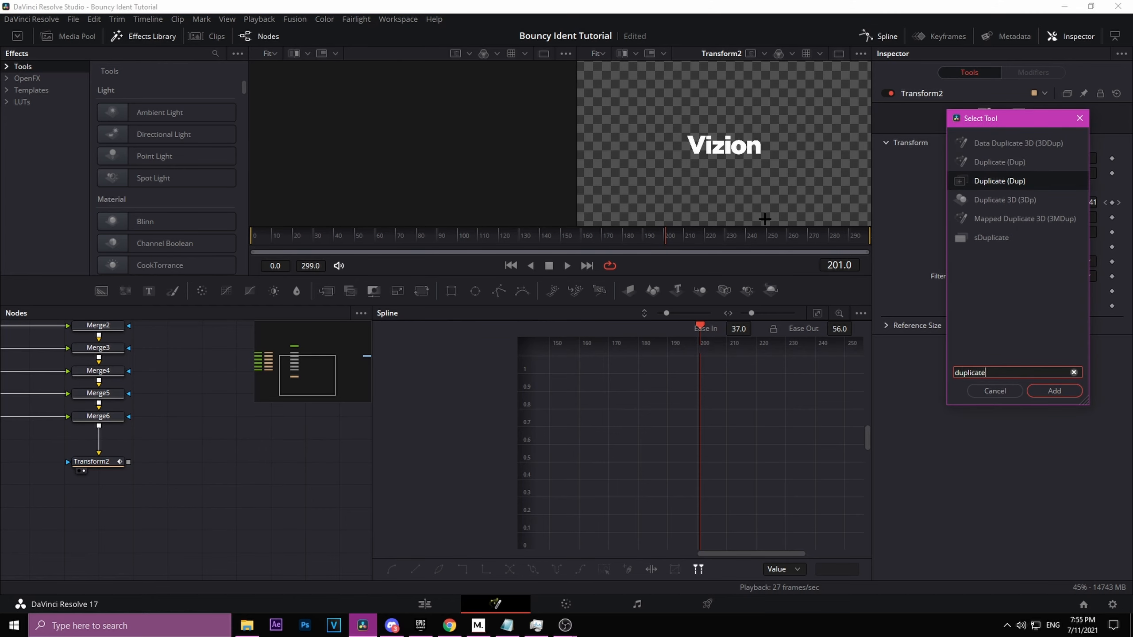
{"action": "key", "text": "Up"}
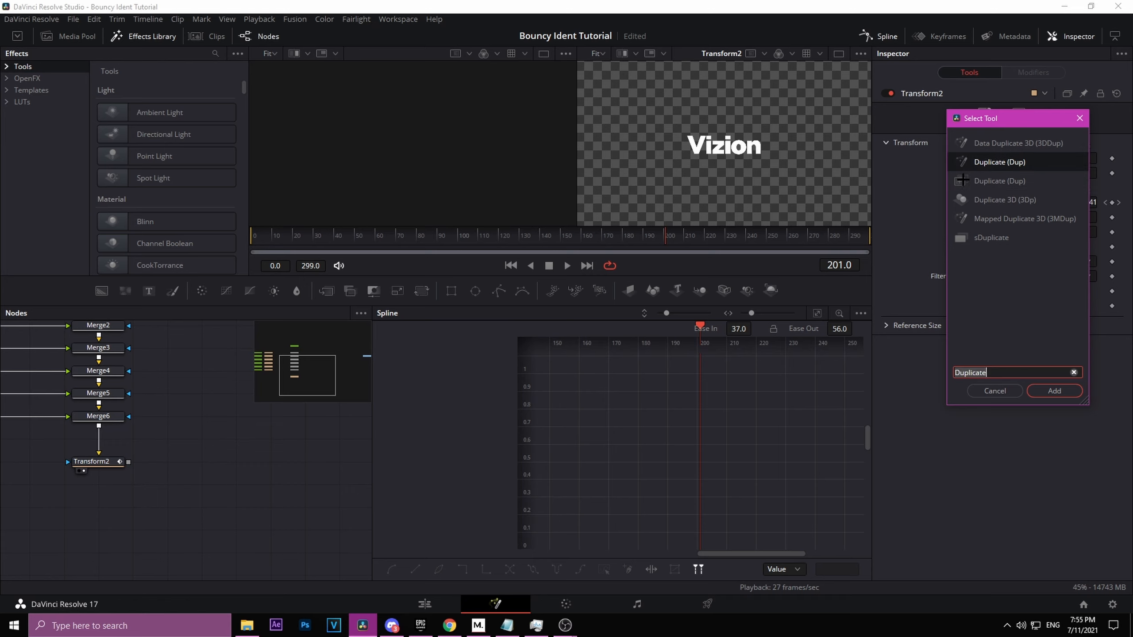
{"action": "left_click", "coordinate": [991, 187]}
{"action": "left_click", "coordinate": [1055, 391]}
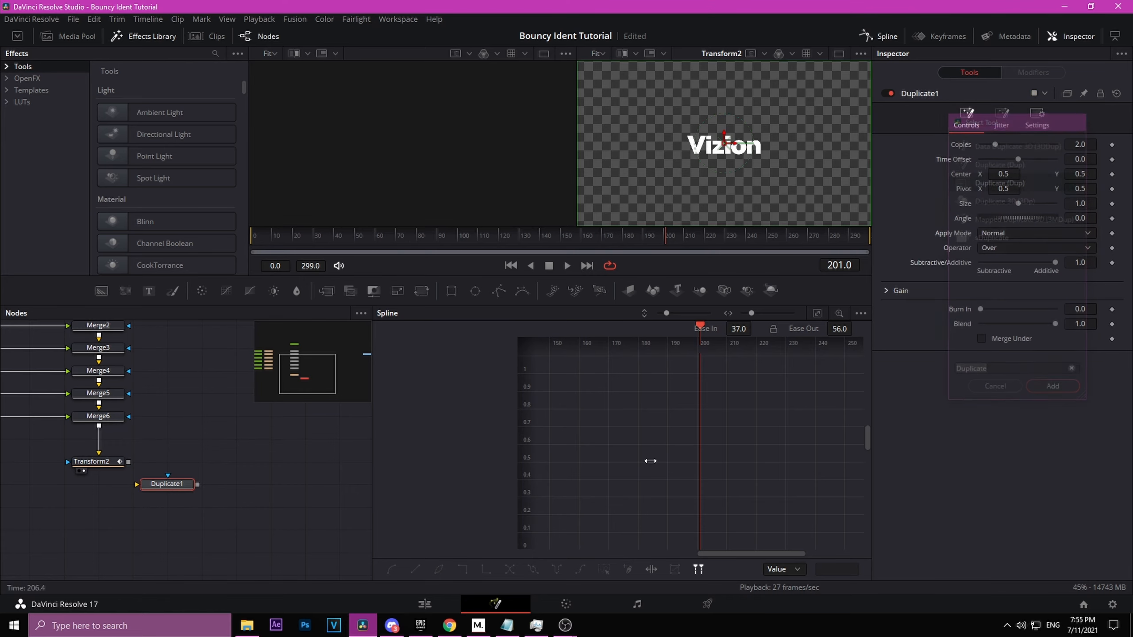
{"action": "left_click_drag", "start_coordinate": [128, 462], "coordinate": [204, 484]}
Step: Set Duplicate1's Copies to 45 and Time Offset to -0.1
{"action": "left_click", "coordinate": [1073, 146]}
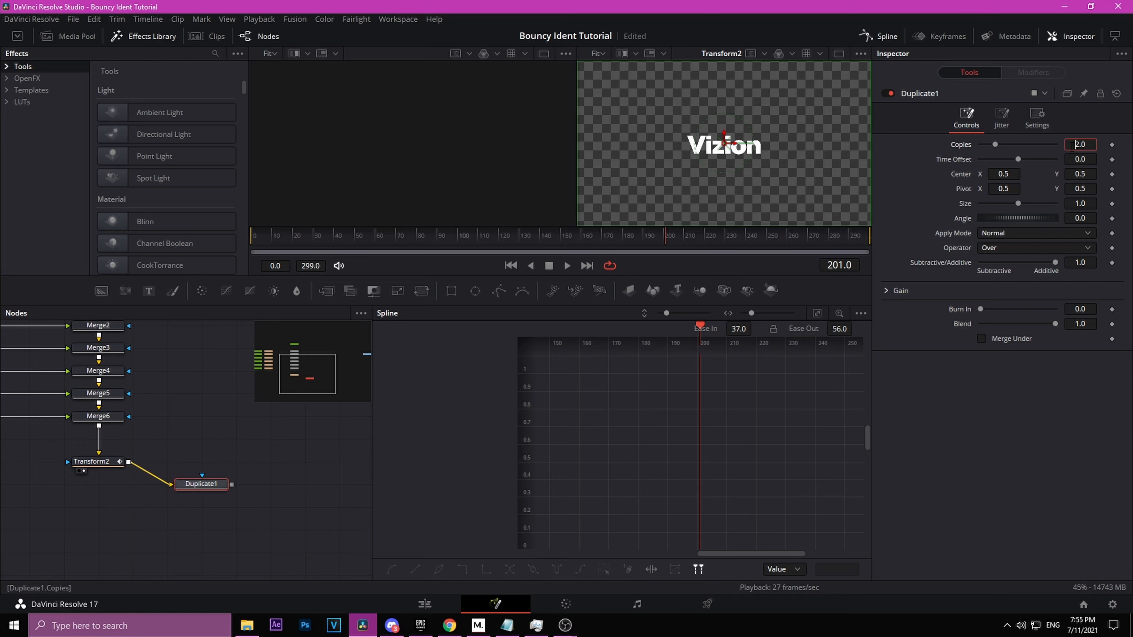
{"action": "type", "text": "45"}
{"action": "key", "text": "Return"}
{"action": "left_click", "coordinate": [1083, 158]}
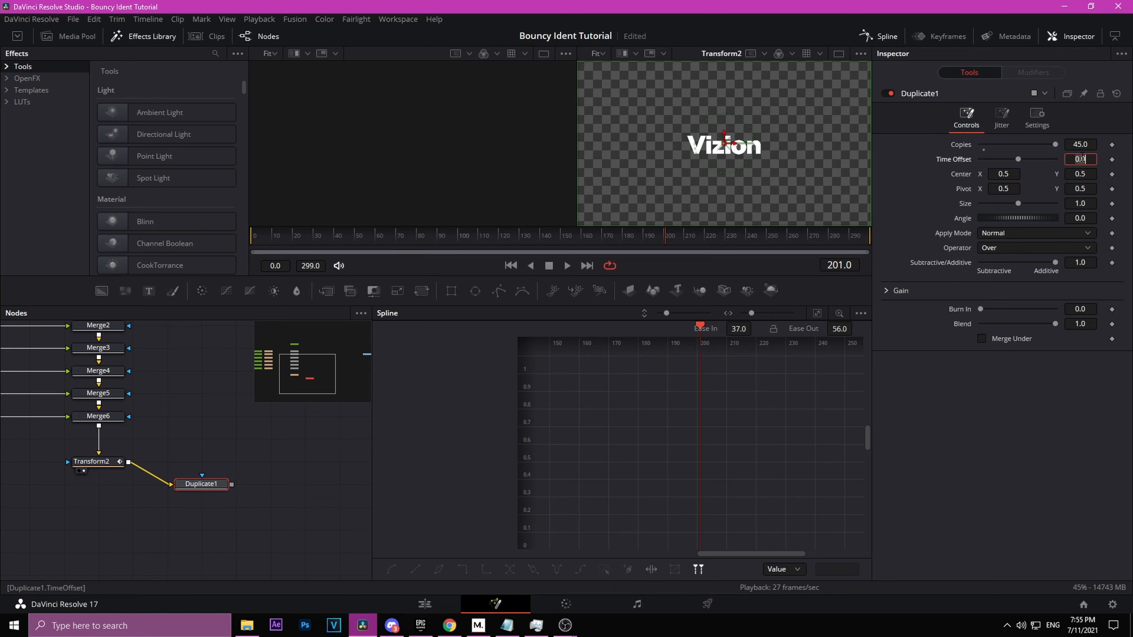
{"action": "type", "text": "-.1"}
{"action": "key", "text": "Return"}
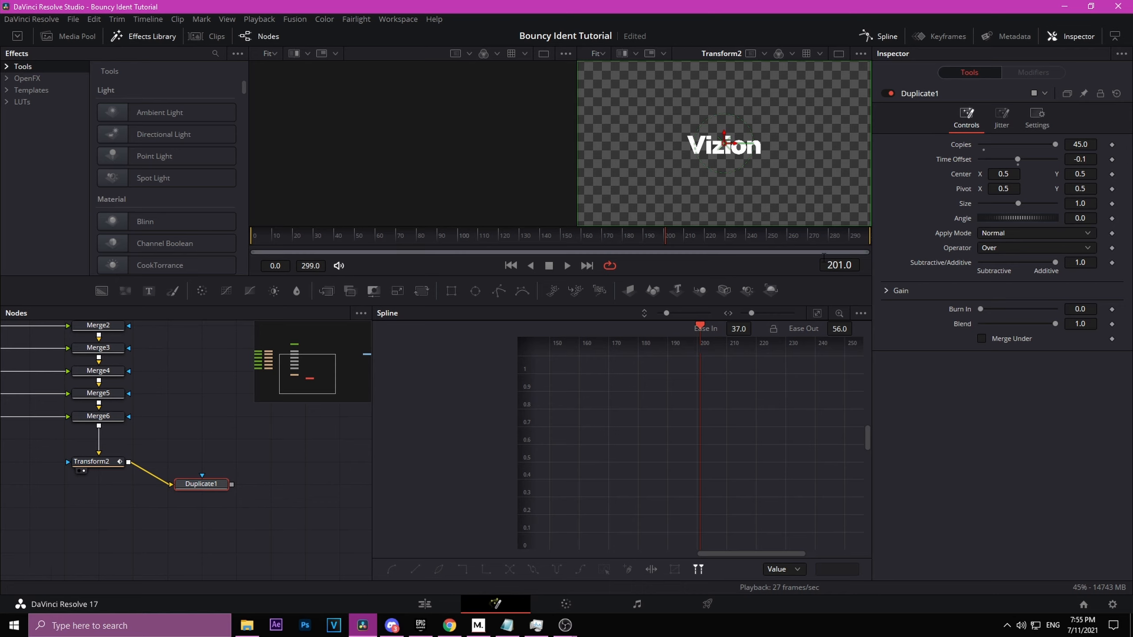
Step: Paste a second Duplicate node, feed it from Transform2, and set its Copies to 90
{"action": "left_click_drag", "start_coordinate": [203, 485], "coordinate": [272, 468]}
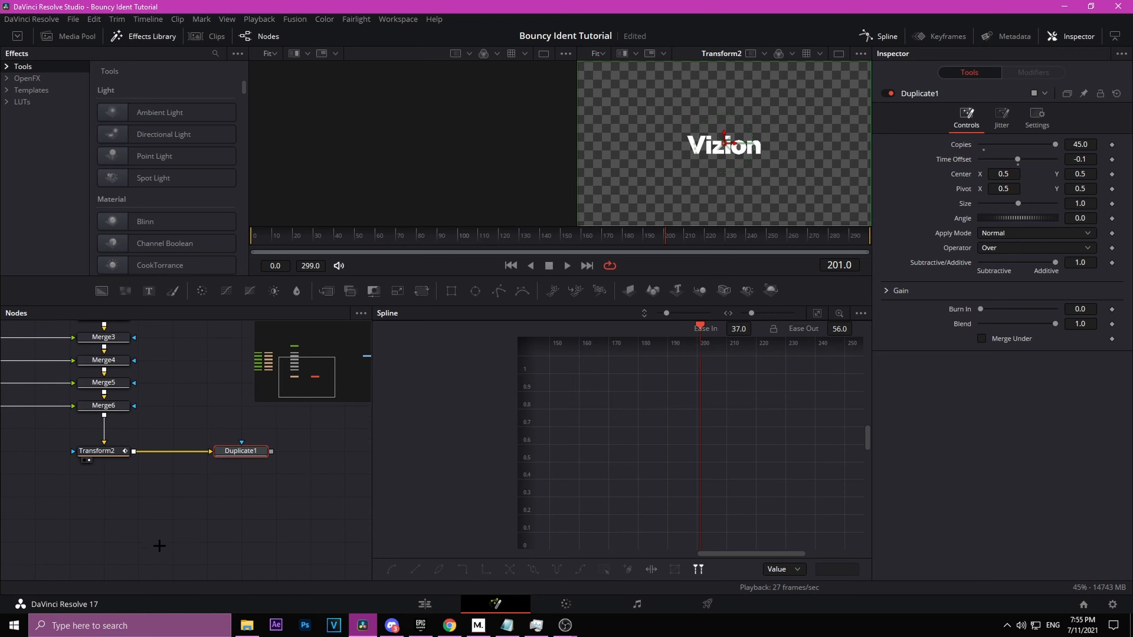
{"action": "key", "text": "ctrl+v"}
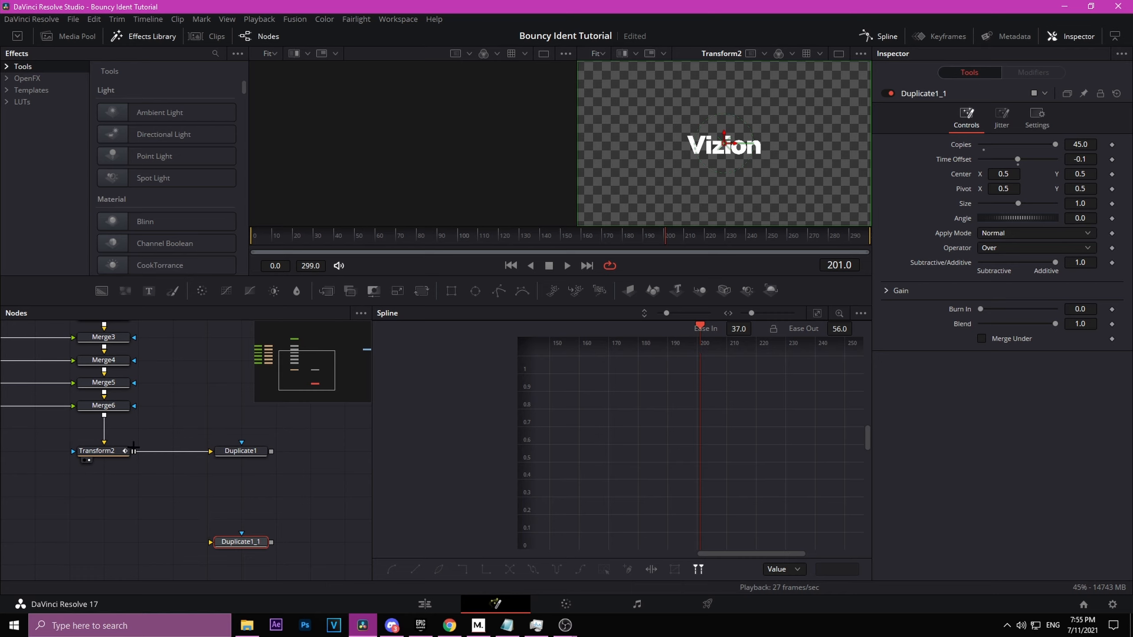
{"action": "left_click_drag", "start_coordinate": [135, 452], "coordinate": [241, 519]}
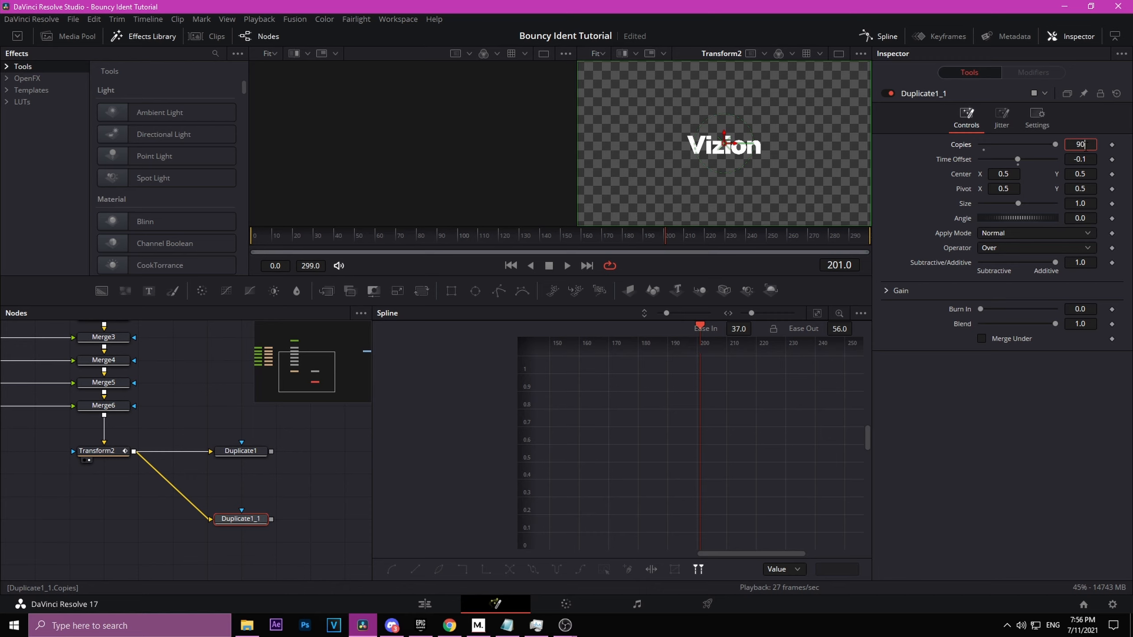
{"action": "type", "text": "90"}
{"action": "key", "text": "Return"}
Step: Add a Background node to the node flow
{"action": "left_click", "coordinate": [241, 450]}
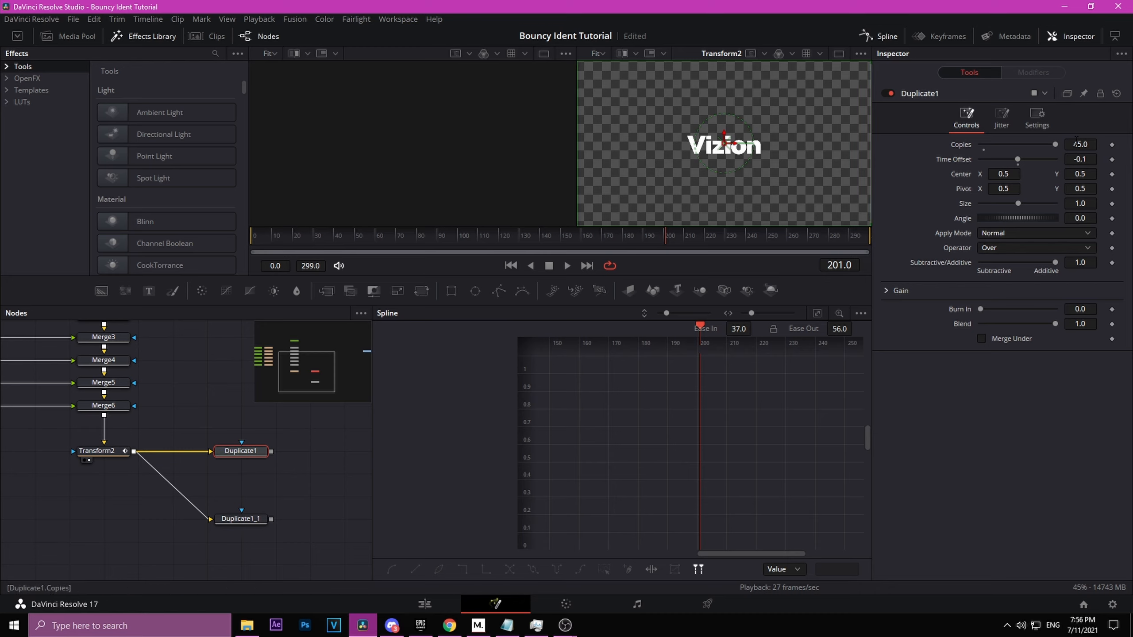
{"action": "left_click", "coordinate": [241, 522]}
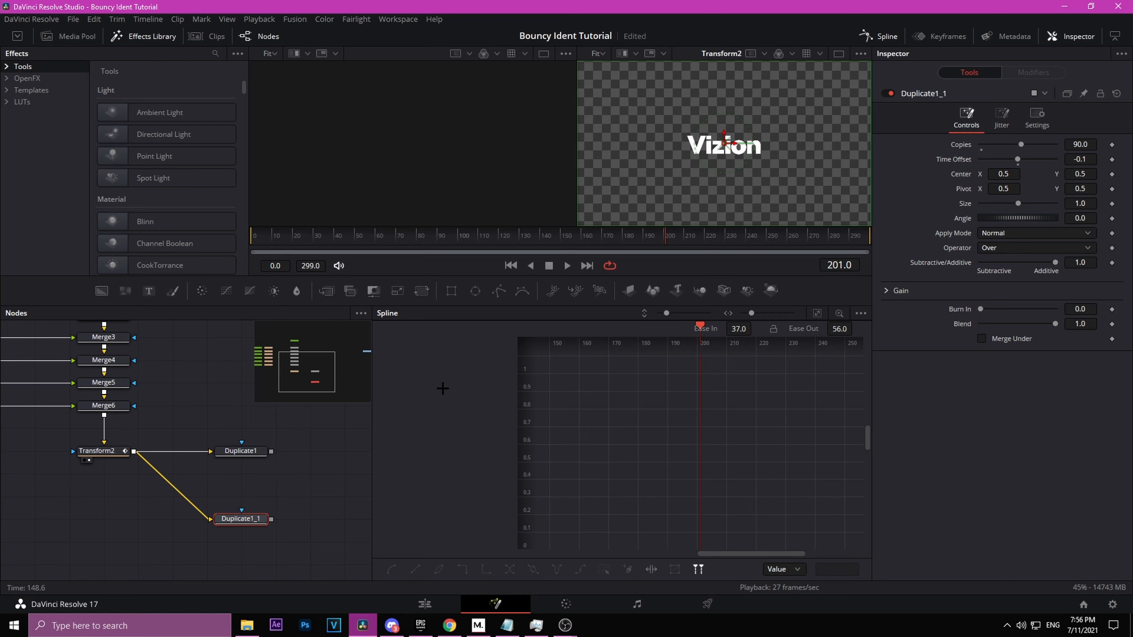
{"action": "left_click", "coordinate": [242, 450]}
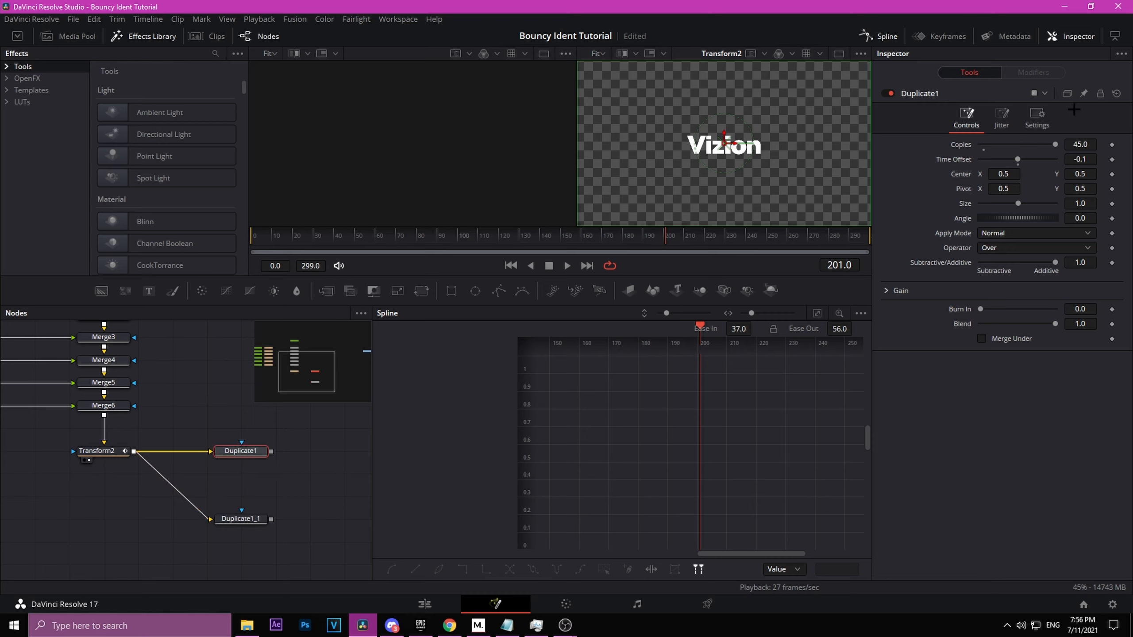
{"action": "left_click", "coordinate": [247, 520]}
{"action": "left_click_drag", "start_coordinate": [334, 493], "coordinate": [266, 498]}
{"action": "left_click", "coordinate": [265, 497]}
{"action": "left_click", "coordinate": [179, 457]}
{"action": "key", "text": "shift+space"}
{"action": "type", "text": "back"}
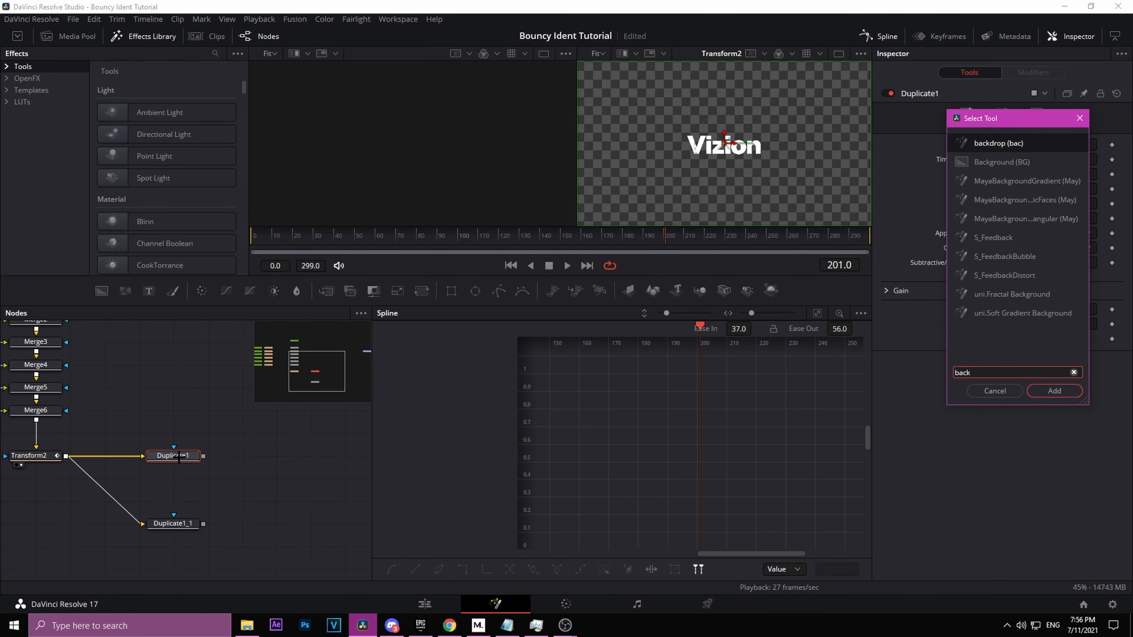
{"action": "key", "text": "Down"}
{"action": "key", "text": "Return"}
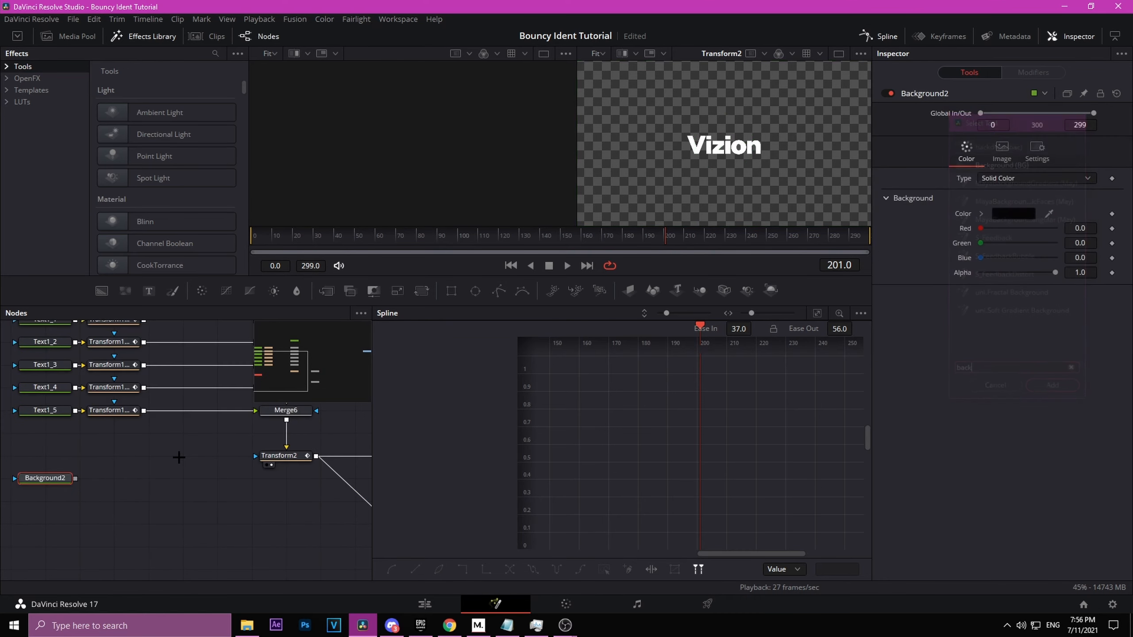
Step: Connect Duplicate1 into Background2 and set the background type to Gradient
{"action": "left_click_drag", "start_coordinate": [98, 479], "coordinate": [279, 508]}
{"action": "left_click_drag", "start_coordinate": [261, 511], "coordinate": [218, 510]}
{"action": "left_click", "coordinate": [1036, 178]}
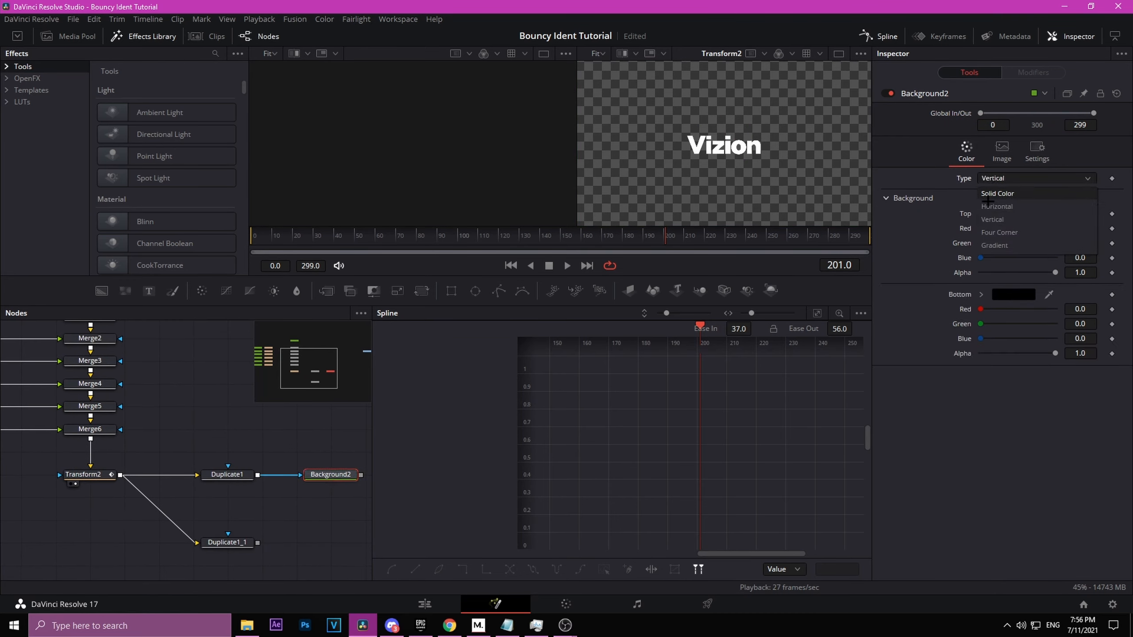
{"action": "left_click", "coordinate": [999, 245]}
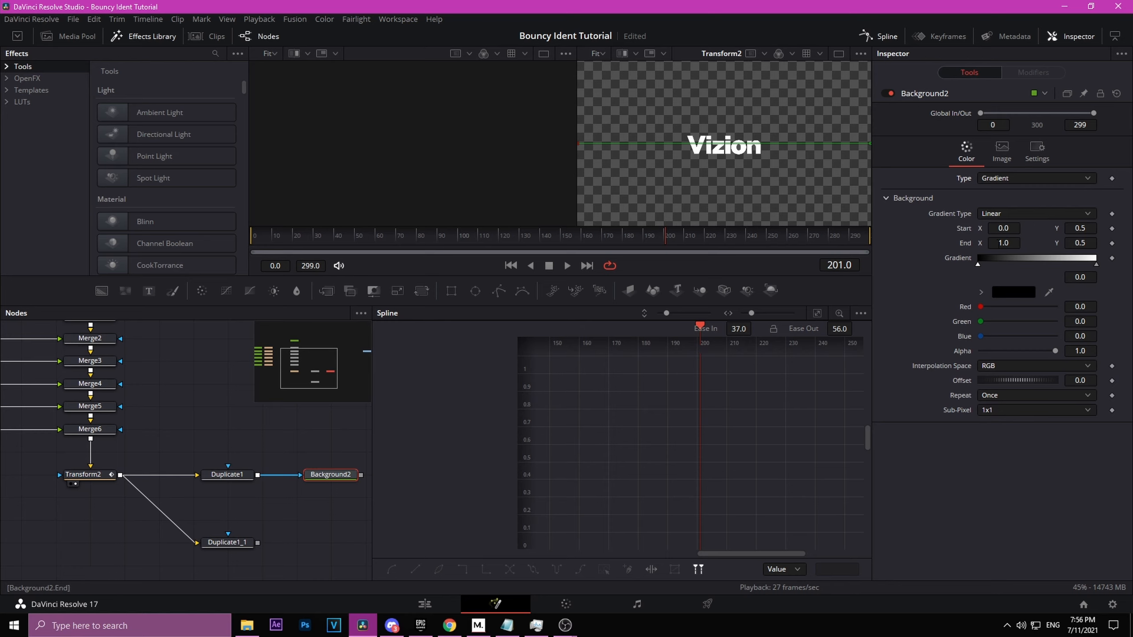
Step: Set the gradient Start to X 0.5, Y 1.0 and End to X 0.5, Y 0.0
{"action": "left_click", "coordinate": [1006, 230]}
{"action": "type", "text": ".5"}
{"action": "left_click", "coordinate": [1015, 243]}
{"action": "type", "text": ".5"}
{"action": "key", "text": "Return"}
{"action": "left_click", "coordinate": [1085, 227]}
{"action": "type", "text": "1"}
{"action": "left_click", "coordinate": [1079, 242]}
{"action": "type", "text": "0"}
{"action": "key", "text": "Return"}
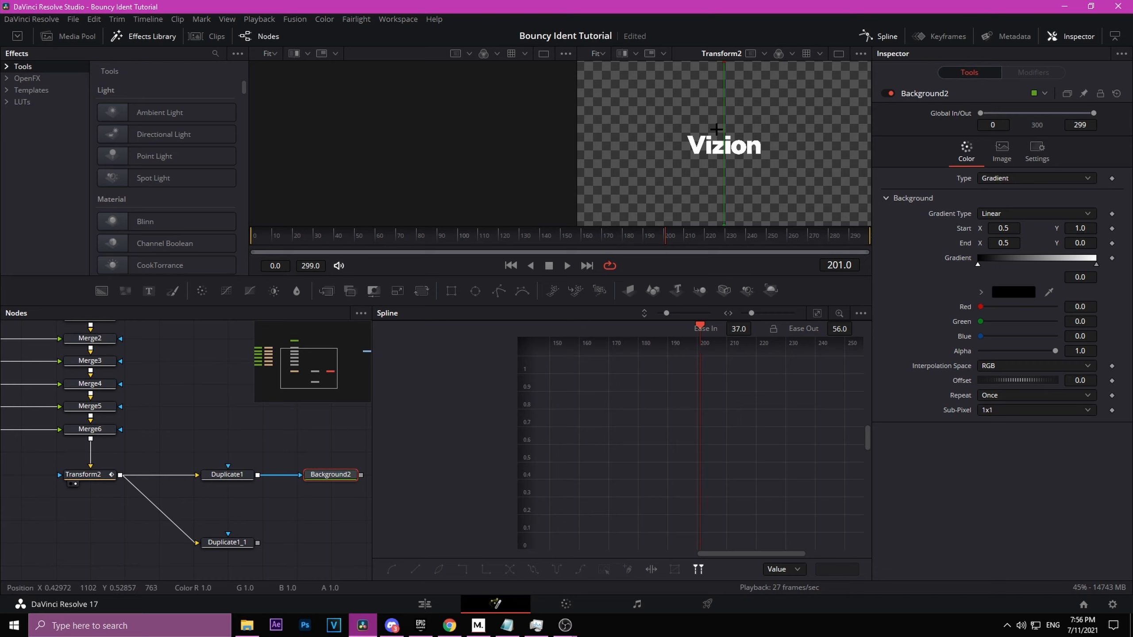
Step: Set the gradient's start color to purple #ad27e6
{"action": "scroll", "coordinate": [746, 120], "scroll_direction": "down", "scroll_amount": 3}
{"action": "mouse_move", "coordinate": [978, 264]}
{"action": "left_mouse_down"}
{"action": "mouse_move", "coordinate": [995, 273]}
{"action": "mouse_move", "coordinate": [969, 270]}
{"action": "left_mouse_up"}
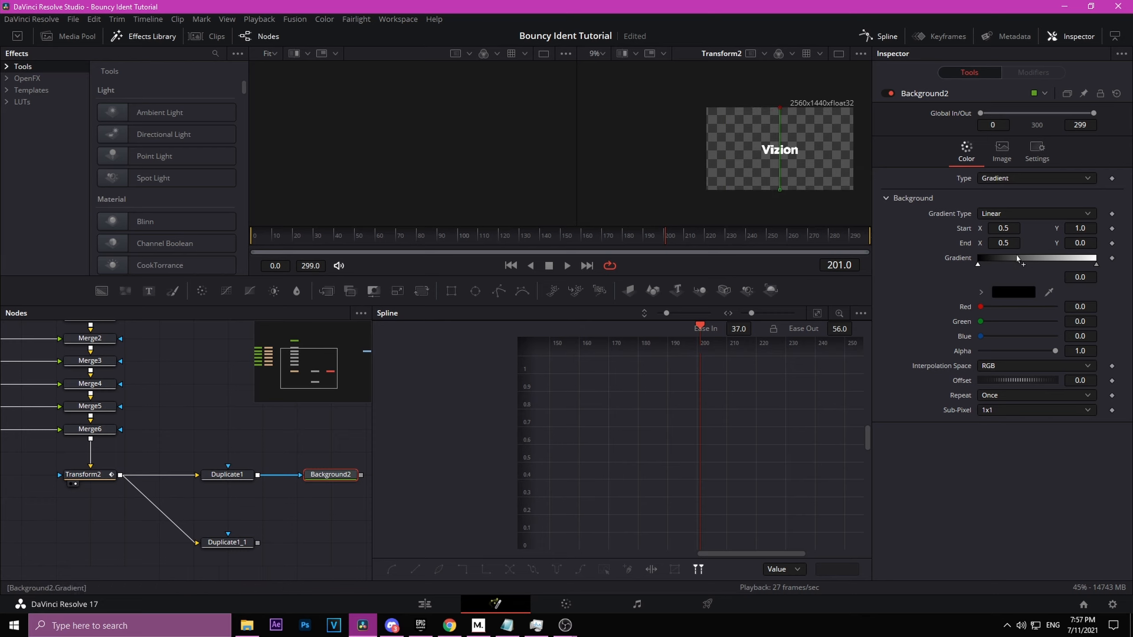
{"action": "left_click", "coordinate": [1016, 287]}
{"action": "left_click_drag", "start_coordinate": [571, 228], "coordinate": [587, 228]}
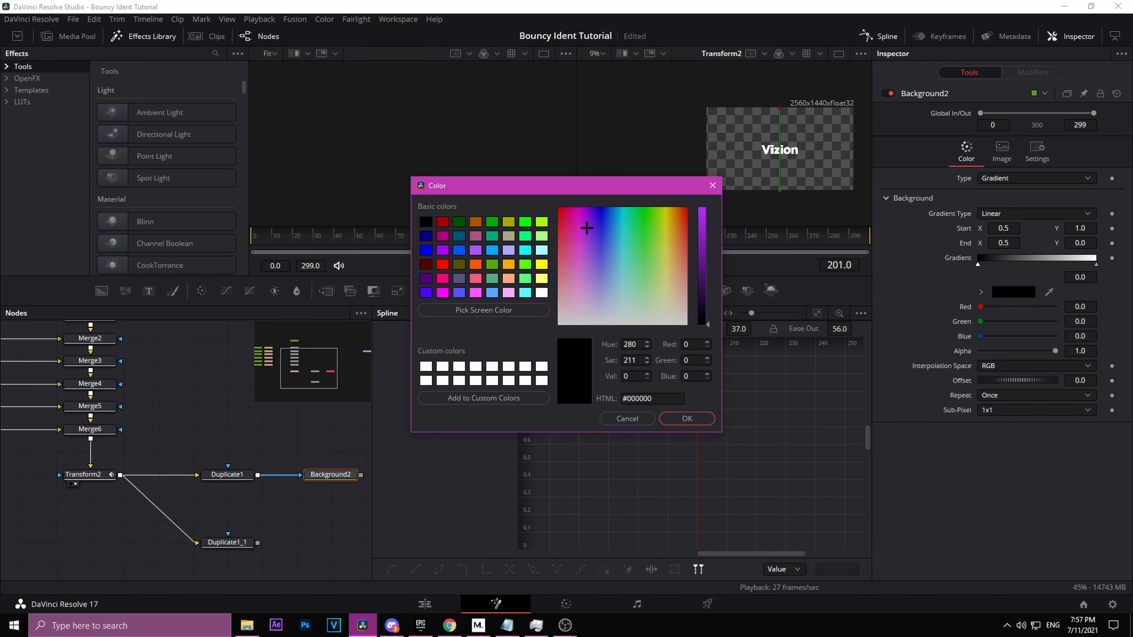
{"action": "left_click", "coordinate": [698, 220]}
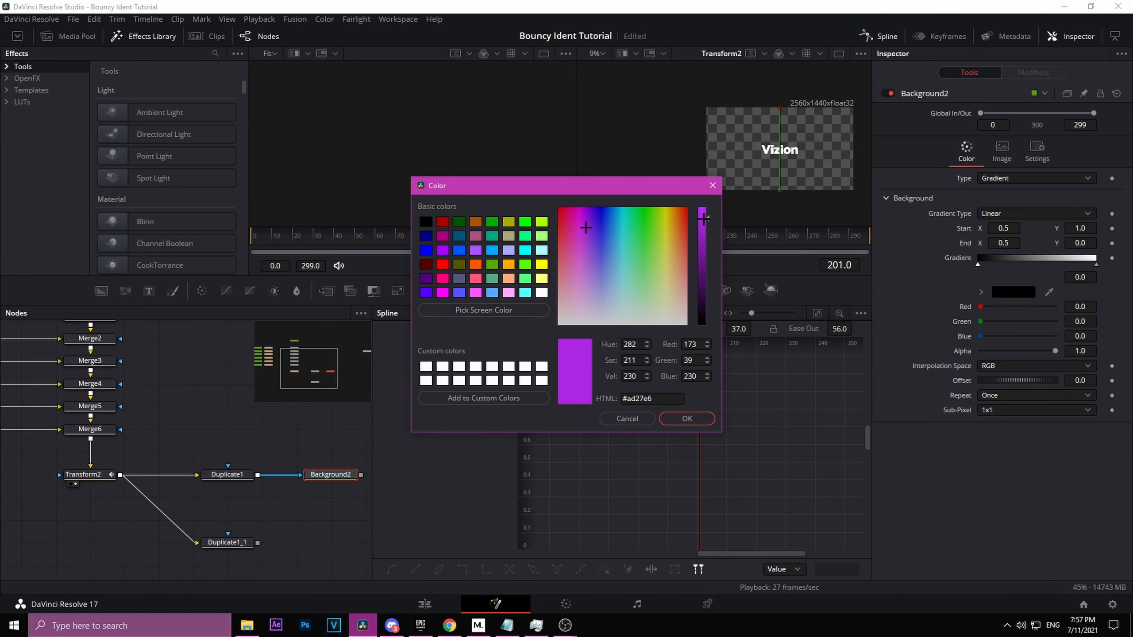
{"action": "left_click", "coordinate": [686, 419]}
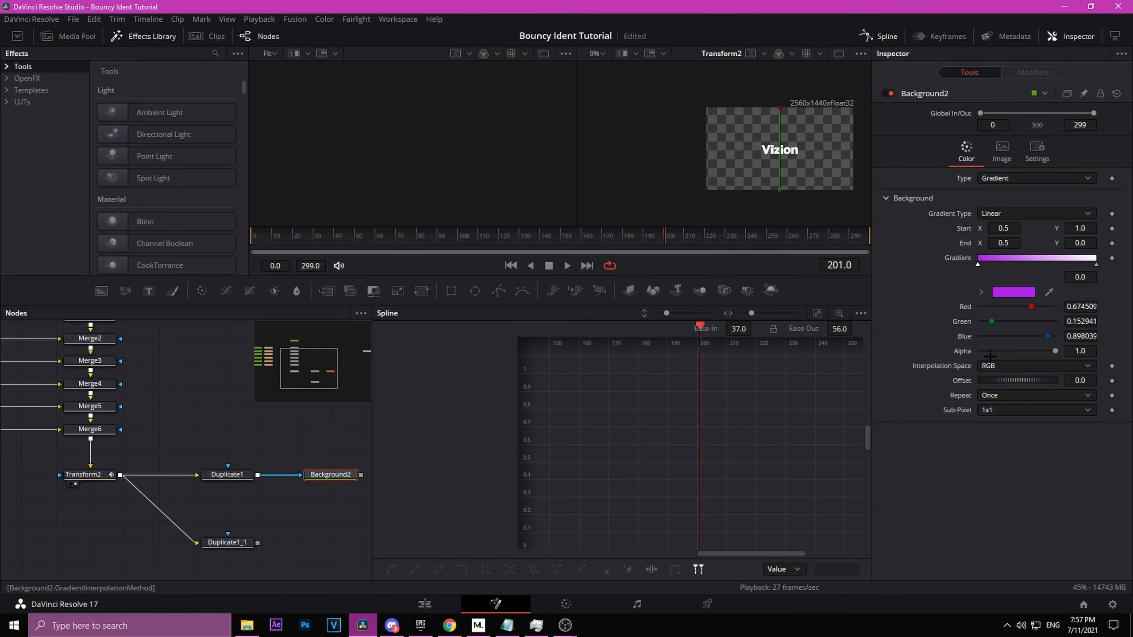
Step: Set the gradient's end color to pink #d94cd2
{"action": "left_click", "coordinate": [1095, 265]}
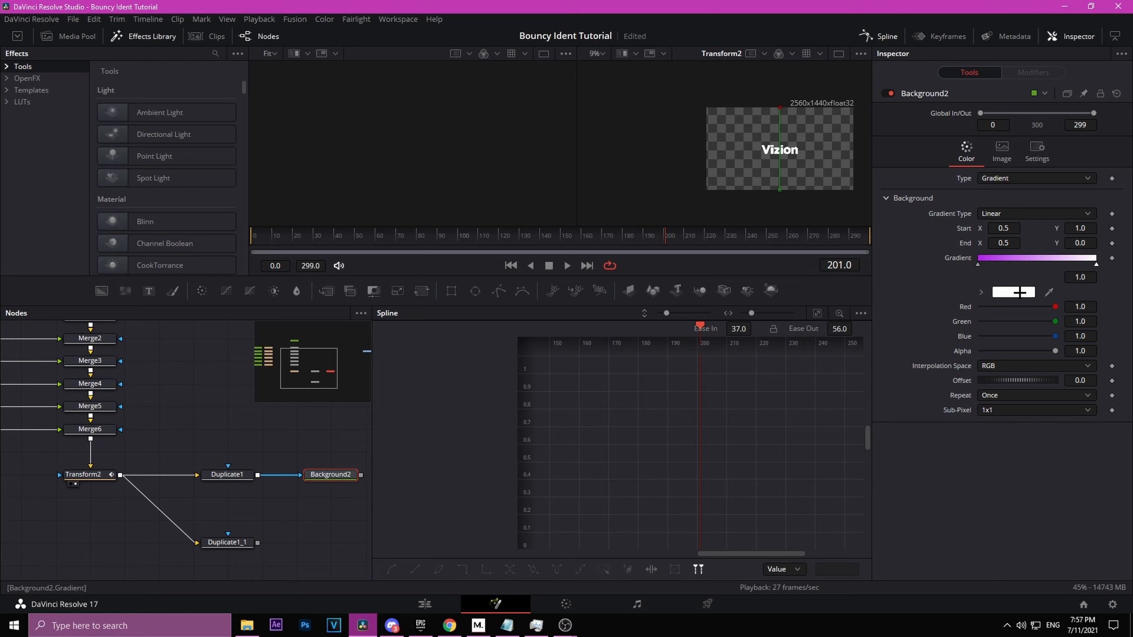
{"action": "left_click", "coordinate": [1020, 292]}
{"action": "left_click_drag", "start_coordinate": [573, 245], "coordinate": [577, 249]}
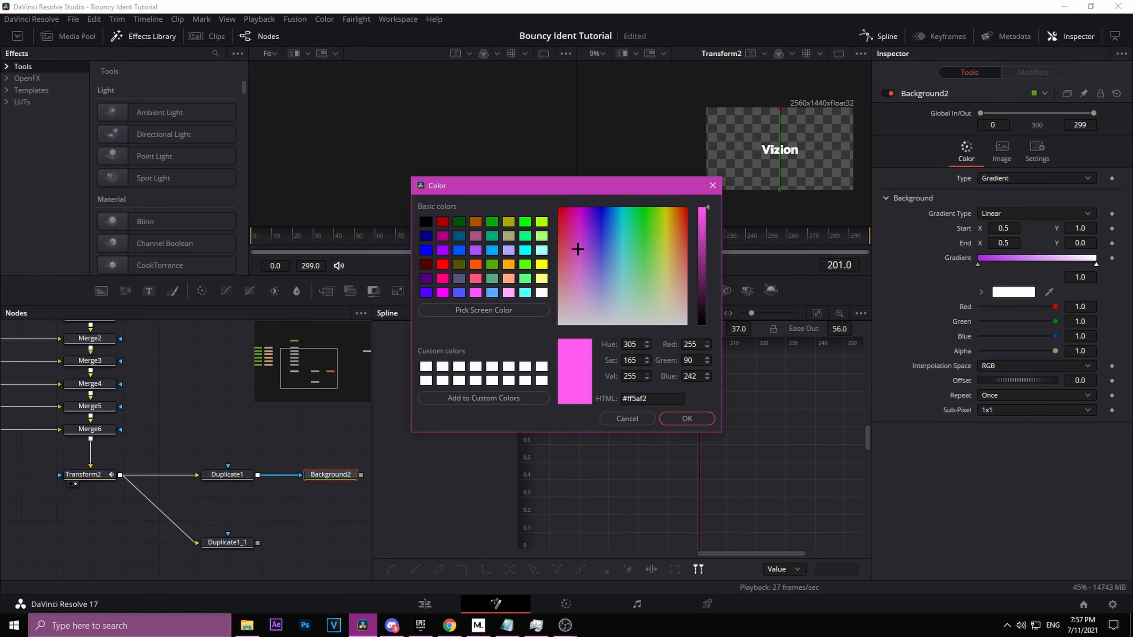
{"action": "left_click_drag", "start_coordinate": [704, 218], "coordinate": [704, 225]}
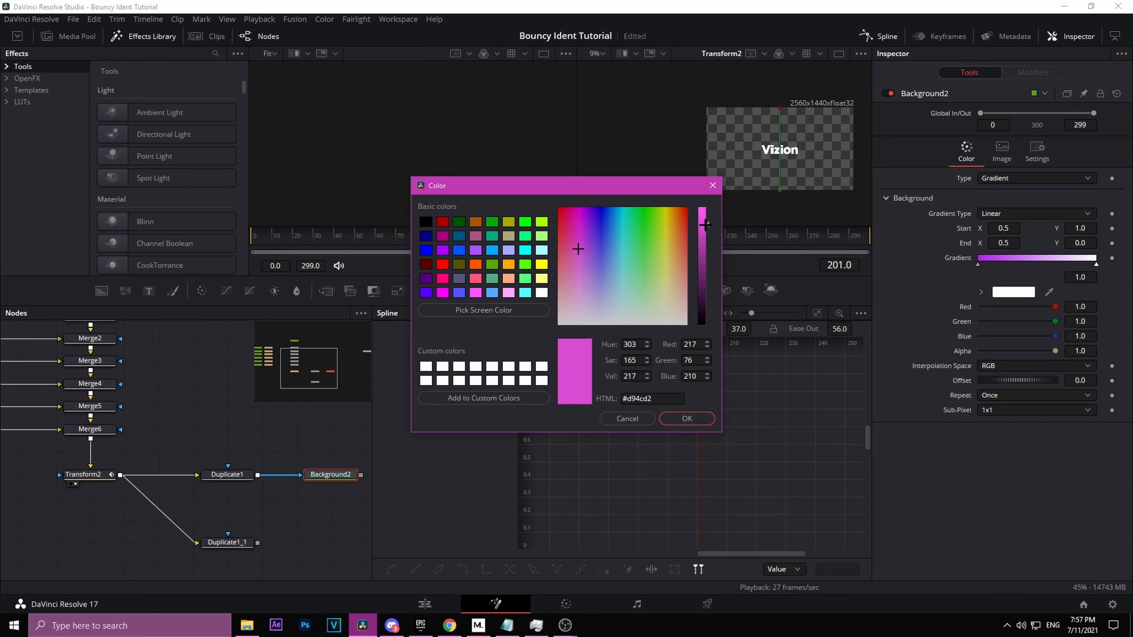
{"action": "left_click", "coordinate": [687, 418]}
{"action": "mouse_move", "coordinate": [1096, 264]}
{"action": "left_mouse_down"}
{"action": "mouse_move", "coordinate": [1013, 270]}
{"action": "mouse_move", "coordinate": [1102, 271]}
{"action": "left_mouse_up"}
Step: Copy Background2, paste it, and connect Duplicate1_1 into the pasted Background2_1
{"action": "left_click_drag", "start_coordinate": [345, 503], "coordinate": [226, 473]}
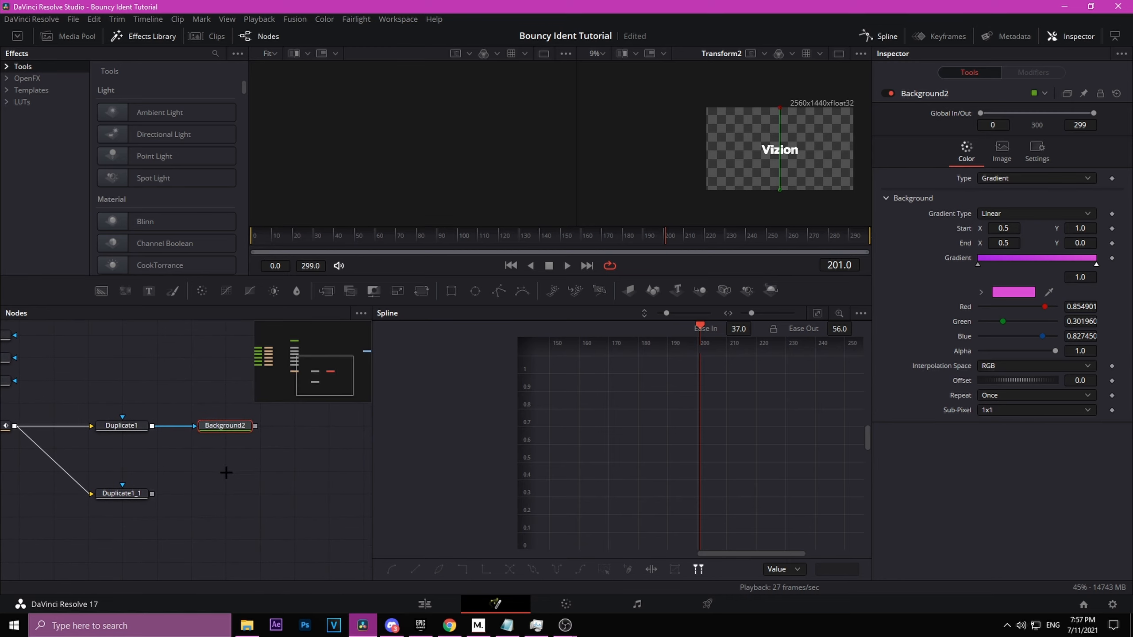
{"action": "left_click_drag", "start_coordinate": [102, 291], "coordinate": [259, 491]}
{"action": "key", "text": "ctrl+c"}
{"action": "key", "text": "ctrl+v"}
{"action": "left_click_drag", "start_coordinate": [152, 493], "coordinate": [236, 494]}
{"action": "left_click_drag", "start_coordinate": [236, 495], "coordinate": [339, 495]}
{"action": "left_click_drag", "start_coordinate": [281, 520], "coordinate": [203, 528]}
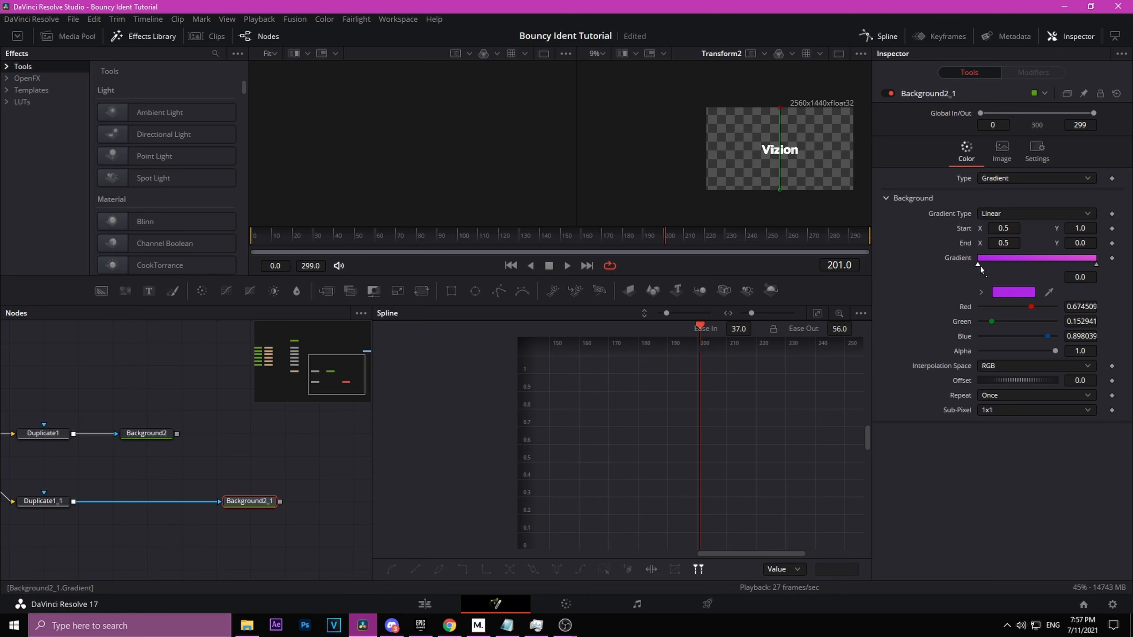
Step: Recolor Background2_1's gradient with a deeper violet start color and a lighter purple end color
{"action": "left_click", "coordinate": [1013, 291]}
{"action": "left_click_drag", "start_coordinate": [586, 232], "coordinate": [588, 221]}
{"action": "left_click", "coordinate": [698, 418]}
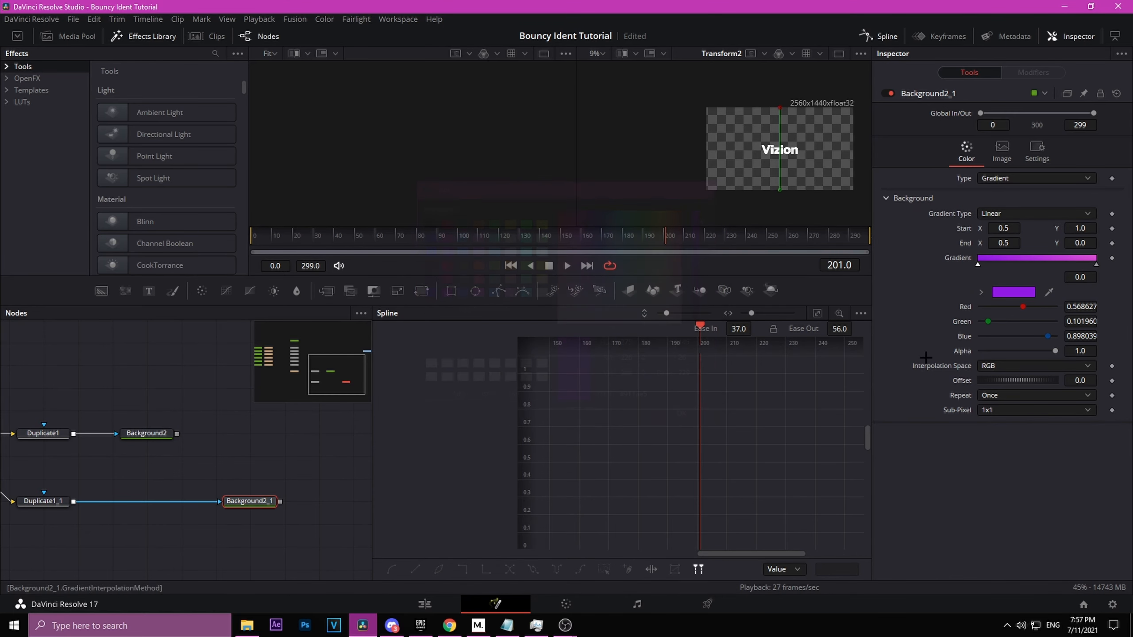
{"action": "left_click", "coordinate": [1094, 263]}
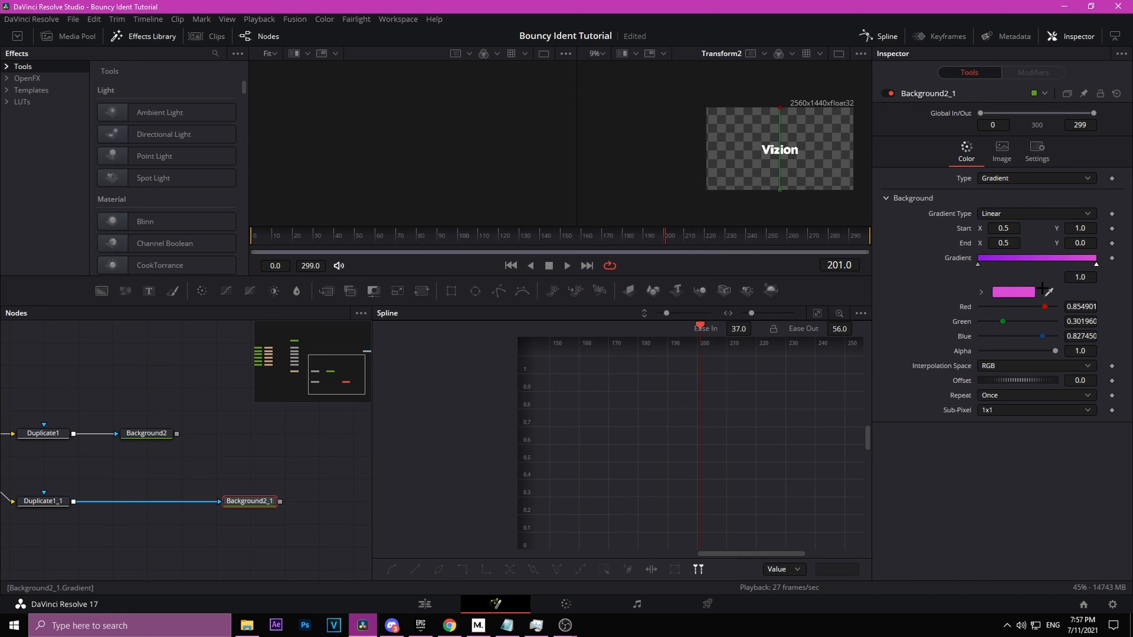
{"action": "left_click", "coordinate": [1014, 293]}
{"action": "left_click_drag", "start_coordinate": [576, 246], "coordinate": [585, 247]}
{"action": "left_click", "coordinate": [687, 418]}
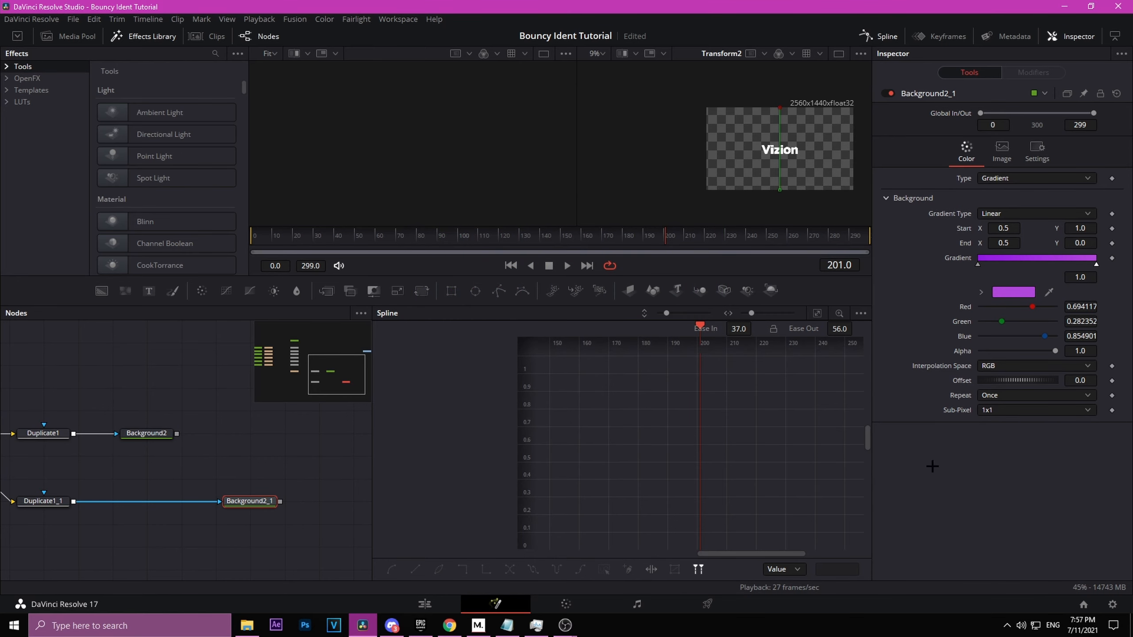
Step: Merge Background2 and Background2_1 into a new Merge7 node and view it at frame 58
{"action": "scroll", "coordinate": [786, 154], "scroll_direction": "up", "scroll_amount": 3}
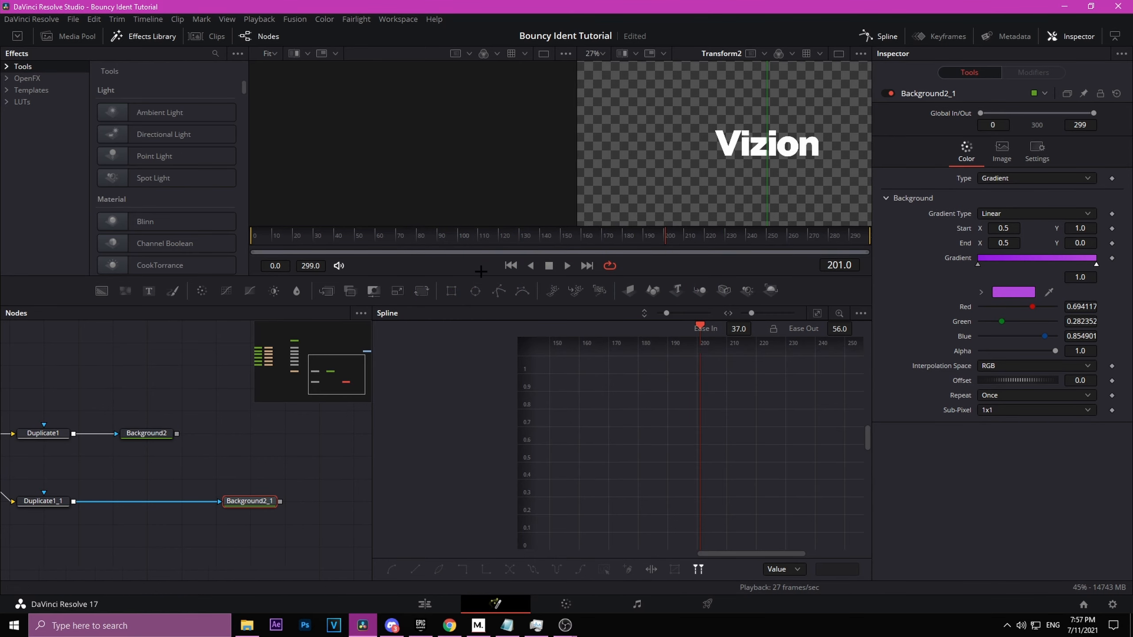
{"action": "left_click_drag", "start_coordinate": [407, 242], "coordinate": [372, 244]}
{"action": "left_click_drag", "start_coordinate": [226, 504], "coordinate": [171, 488]}
{"action": "left_click_drag", "start_coordinate": [121, 417], "coordinate": [298, 465]}
{"action": "left_click", "coordinate": [201, 486]}
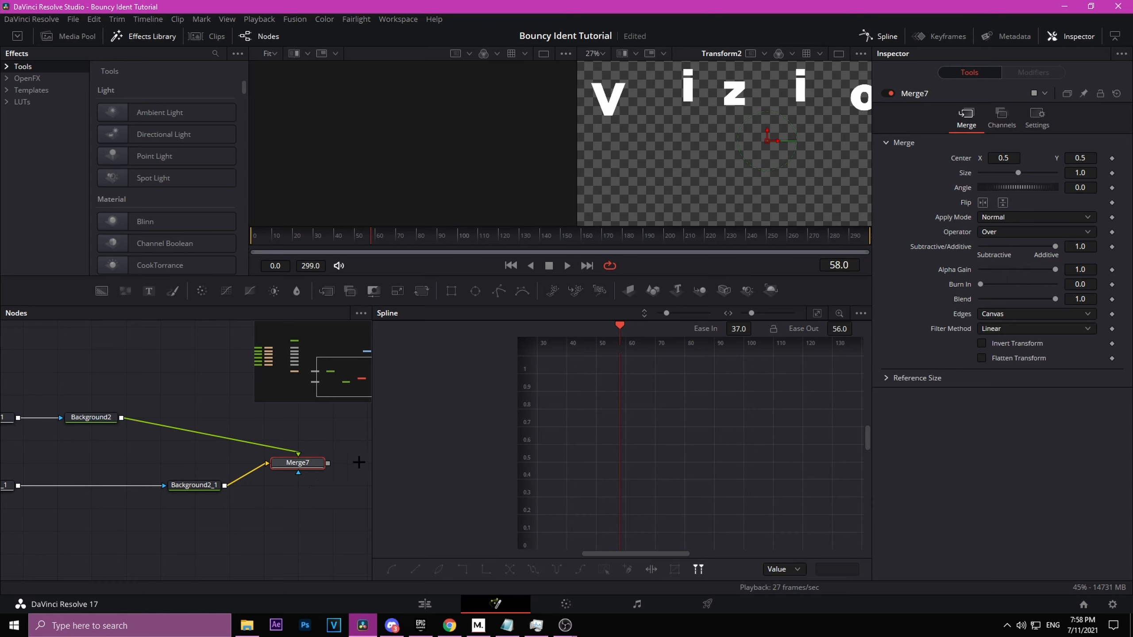
{"action": "key", "text": "2"}
{"action": "left_click_drag", "start_coordinate": [134, 539], "coordinate": [218, 557]}
{"action": "left_click", "coordinate": [136, 495]}
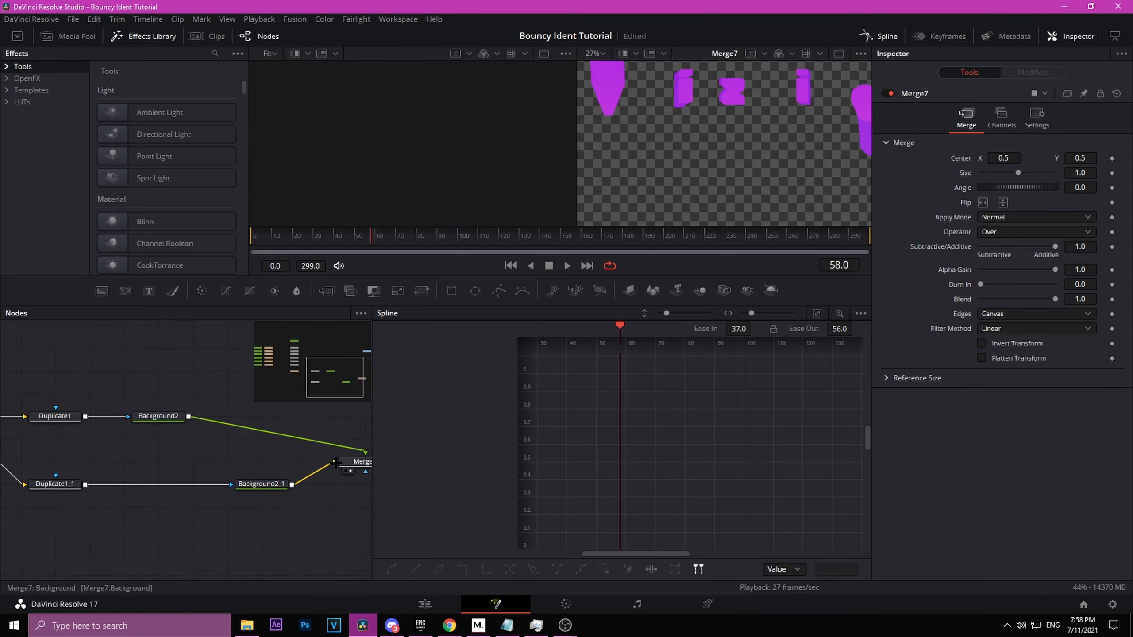
Step: Insert a Drop Shadow node after Duplicate1_1
{"action": "left_click", "coordinate": [58, 485]}
{"action": "key", "text": "shift+space"}
{"action": "type", "text": "back"}
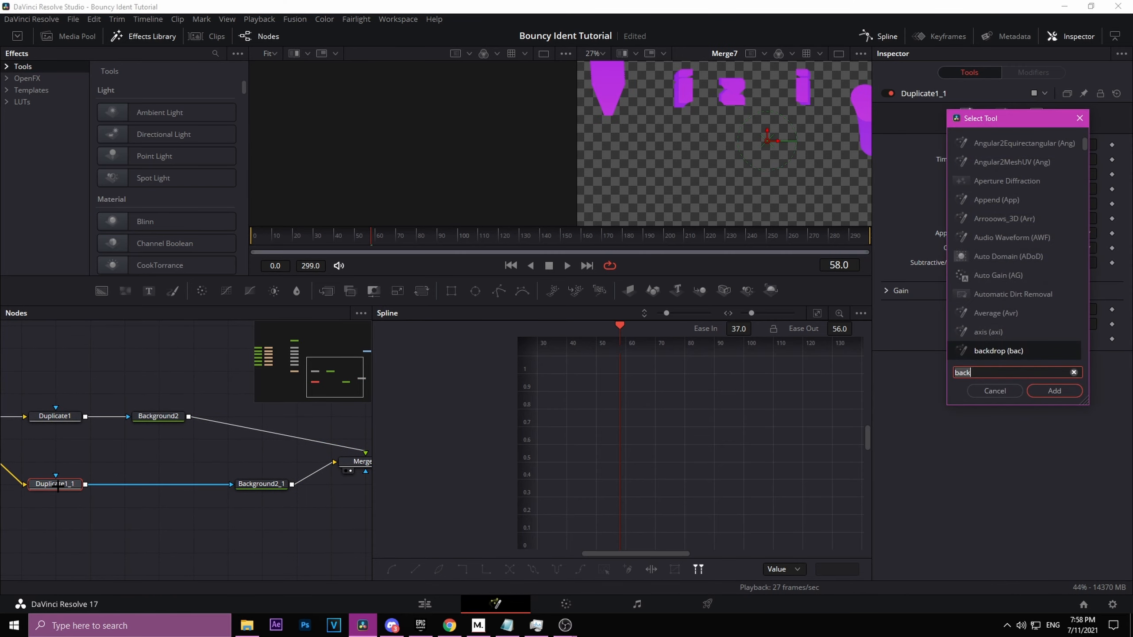
{"action": "type", "text": "drop"}
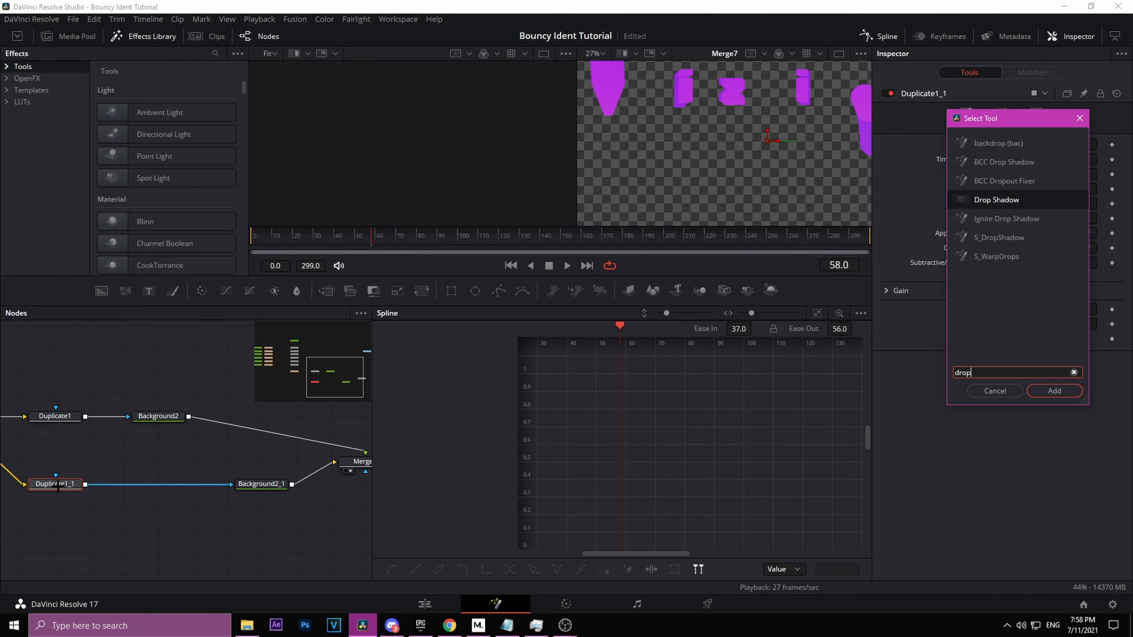
{"action": "key", "text": "Return"}
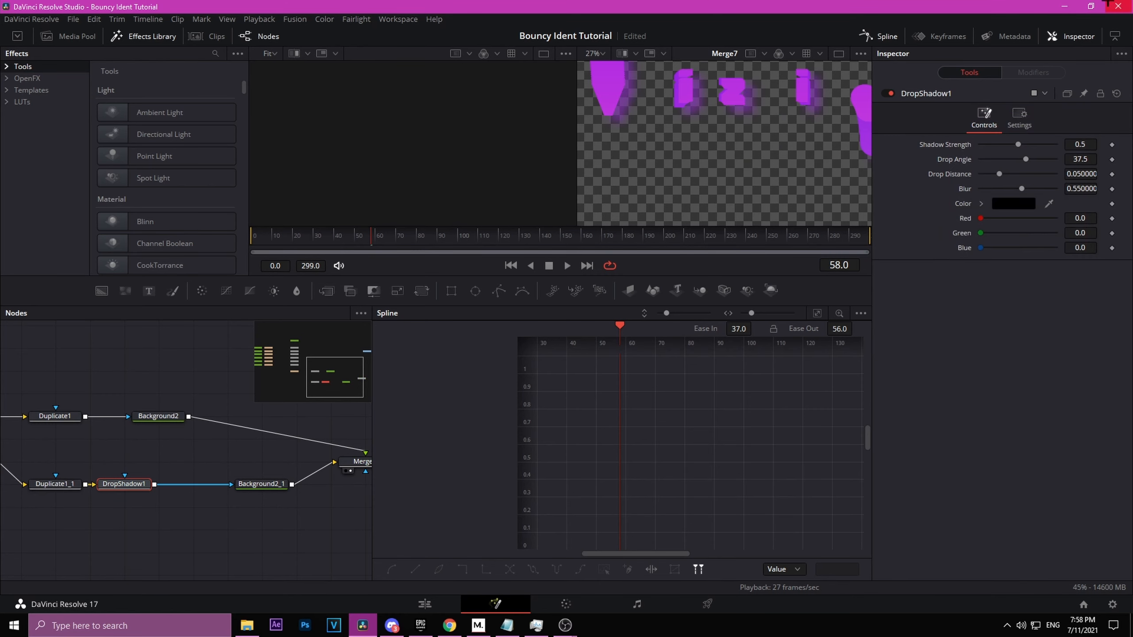
Step: Set the drop shadow's Shadow Strength to 1.0, Drop Angle to 45, Drop Distance to 0.003 and Blur to 0
{"action": "left_click_drag", "start_coordinate": [1019, 144], "coordinate": [1095, 151]}
{"action": "left_click", "coordinate": [1086, 157]}
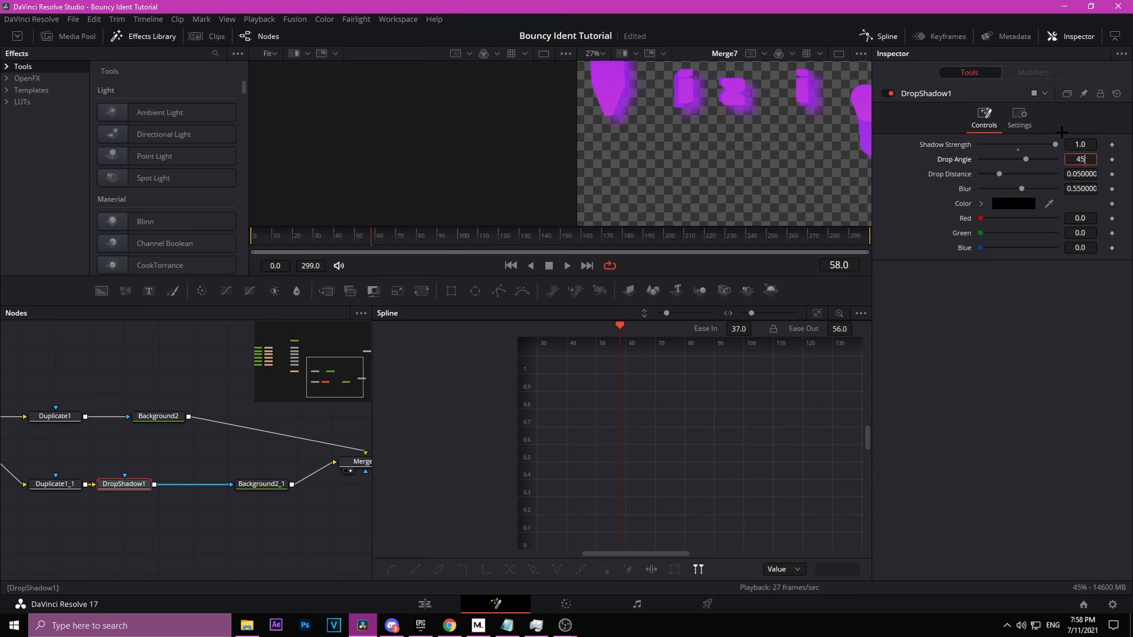
{"action": "type", "text": "45"}
{"action": "key", "text": "Return"}
{"action": "left_click", "coordinate": [1079, 174]}
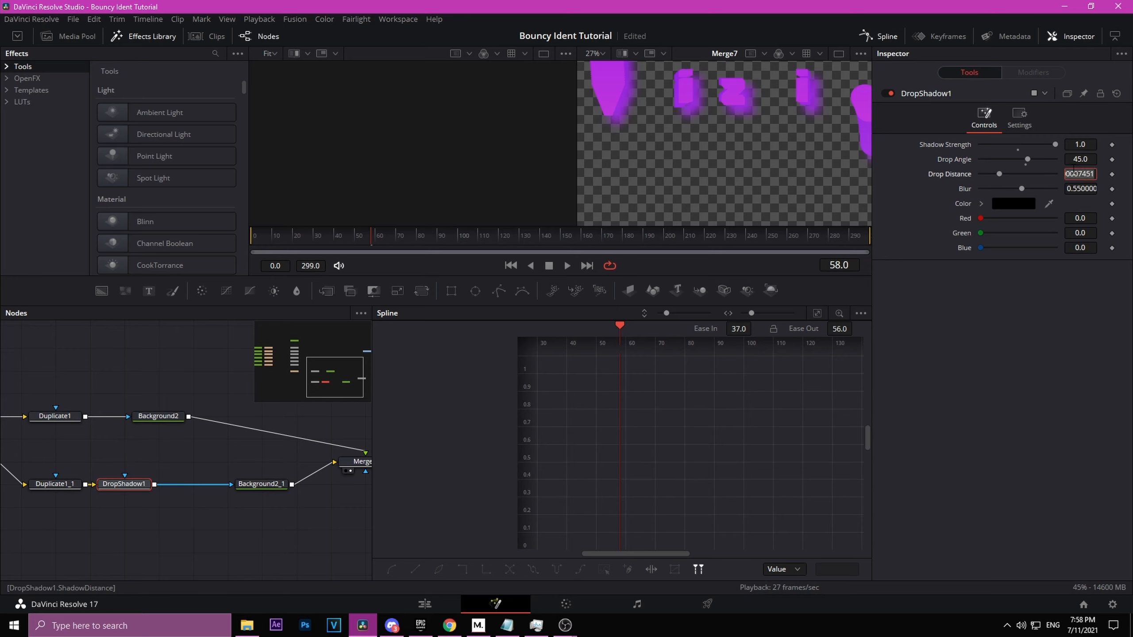
{"action": "key", "text": "BackSpace"}
{"action": "type", "text": ".003"}
{"action": "key", "text": "Return"}
{"action": "left_click_drag", "start_coordinate": [1033, 182], "coordinate": [758, 202]}
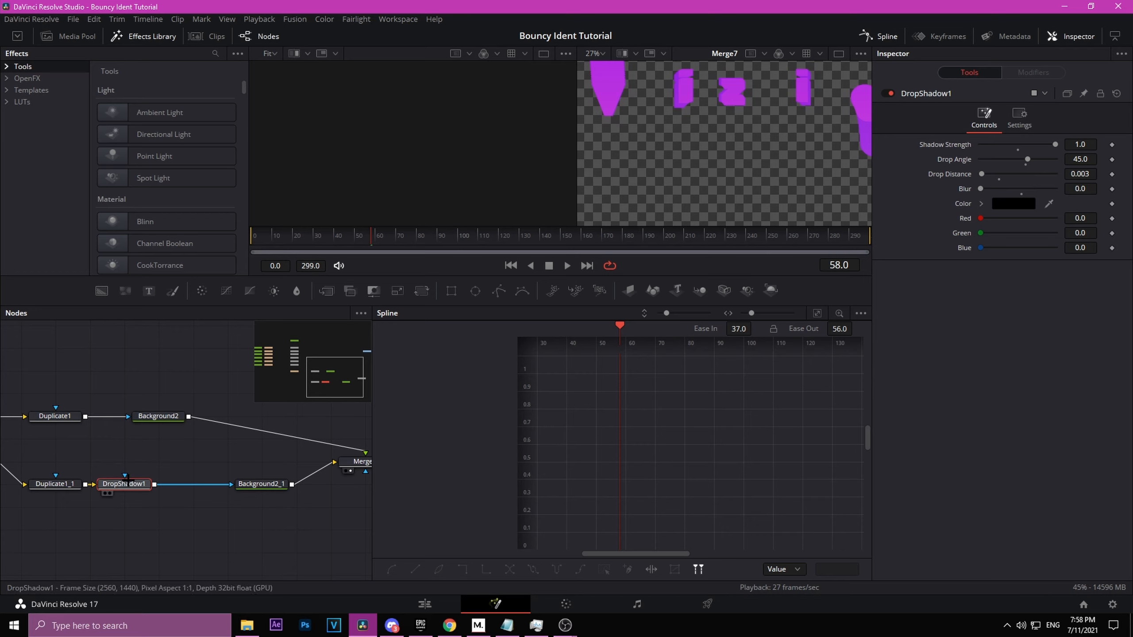
Step: Copy DropShadow1 and paste seven more chained copies after it
{"action": "key", "text": "ctrl+c"}
{"action": "key", "text": "ctrl+v"}
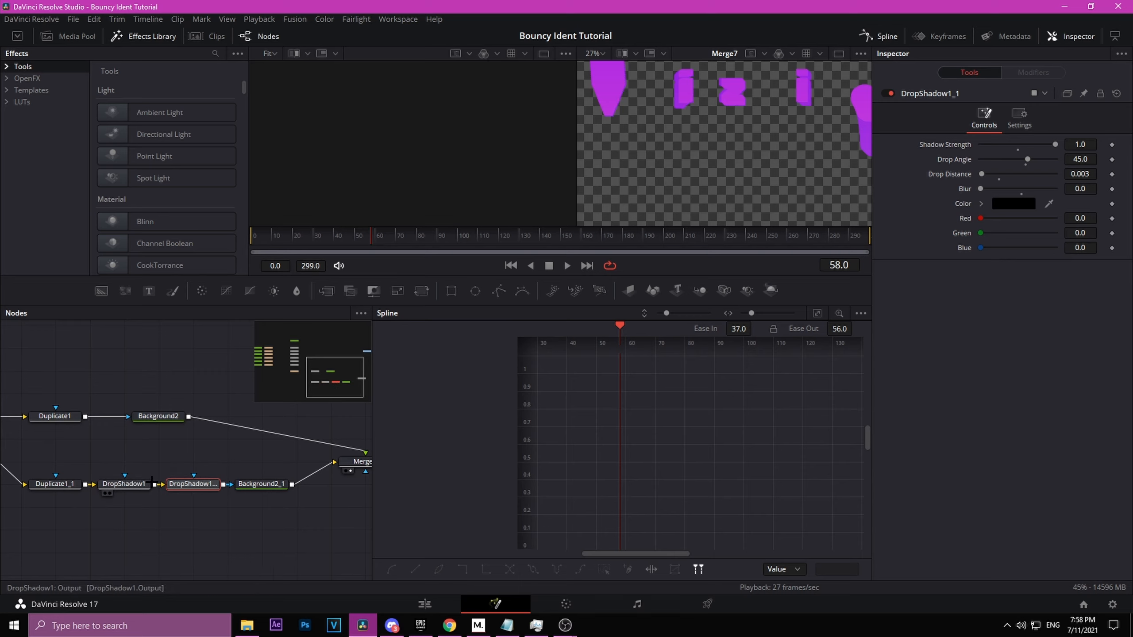
{"action": "key", "text": "ctrl+v"}
{"action": "key", "text": "ctrl+v"}
{"action": "key", "text": "ctrl+v"}
{"action": "key", "text": "ctrl+v"}
{"action": "key", "text": "ctrl+v"}
{"action": "key", "text": "ctrl+v"}
{"action": "key", "text": "ctrl+v"}
{"action": "scroll", "coordinate": [223, 480], "scroll_direction": "down", "scroll_amount": 2}
Step: Group all the drop shadow nodes together
{"action": "left_click", "coordinate": [308, 524]}
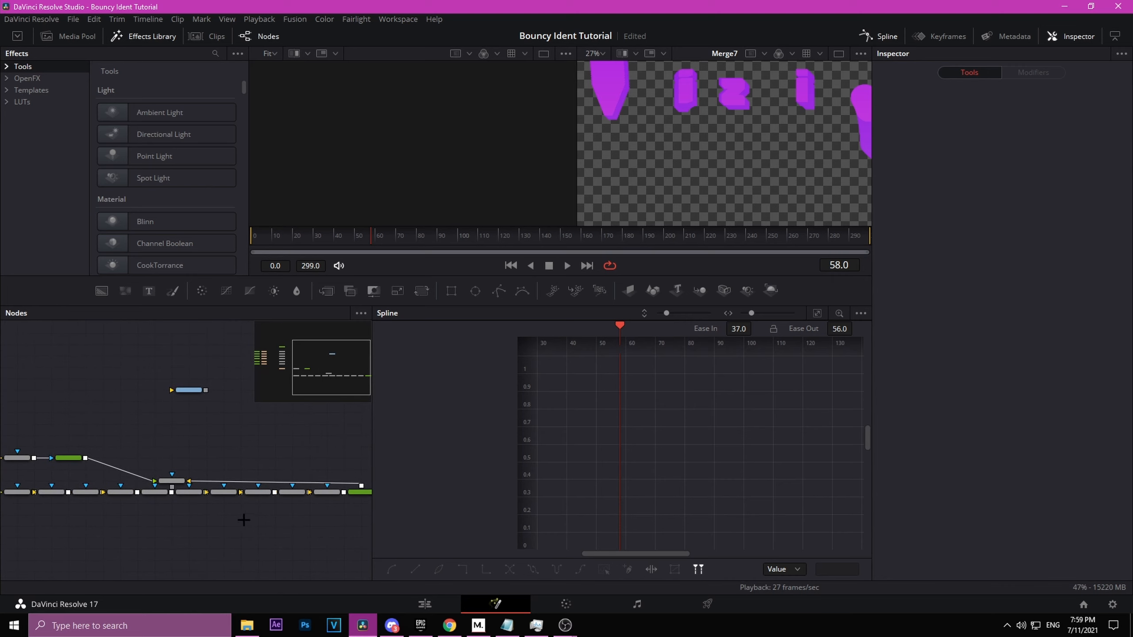
{"action": "left_click_drag", "start_coordinate": [43, 518], "coordinate": [358, 491]}
{"action": "key", "text": "ctrl+g"}
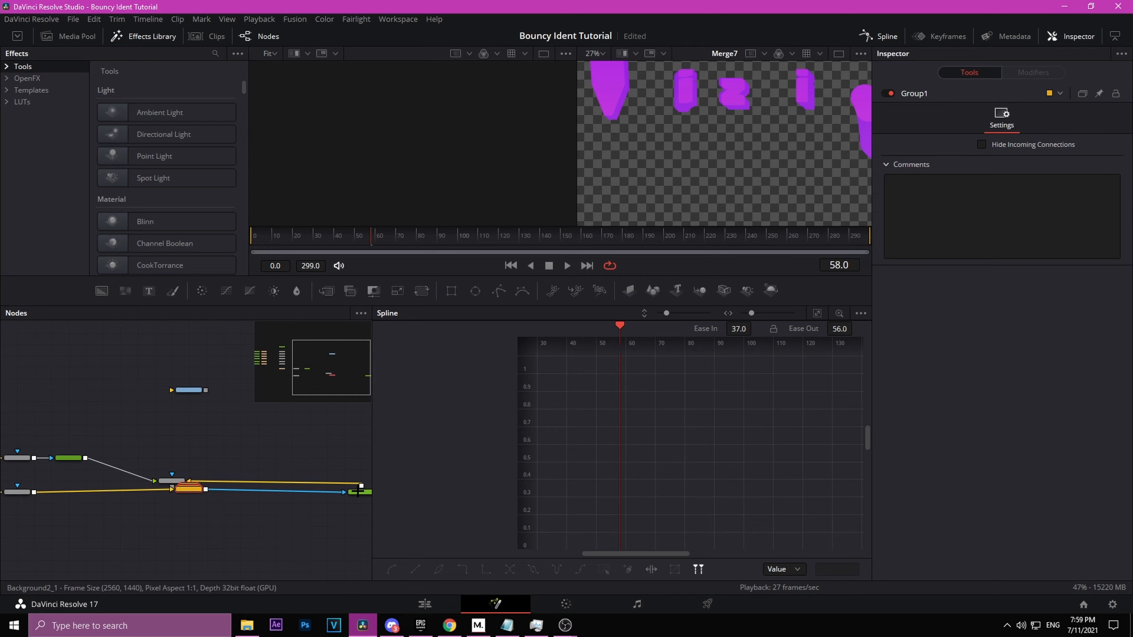
Step: Rearrange the group, duplicates, backgrounds and merge nodes into a tidier layout
{"action": "left_click_drag", "start_coordinate": [190, 491], "coordinate": [95, 495]}
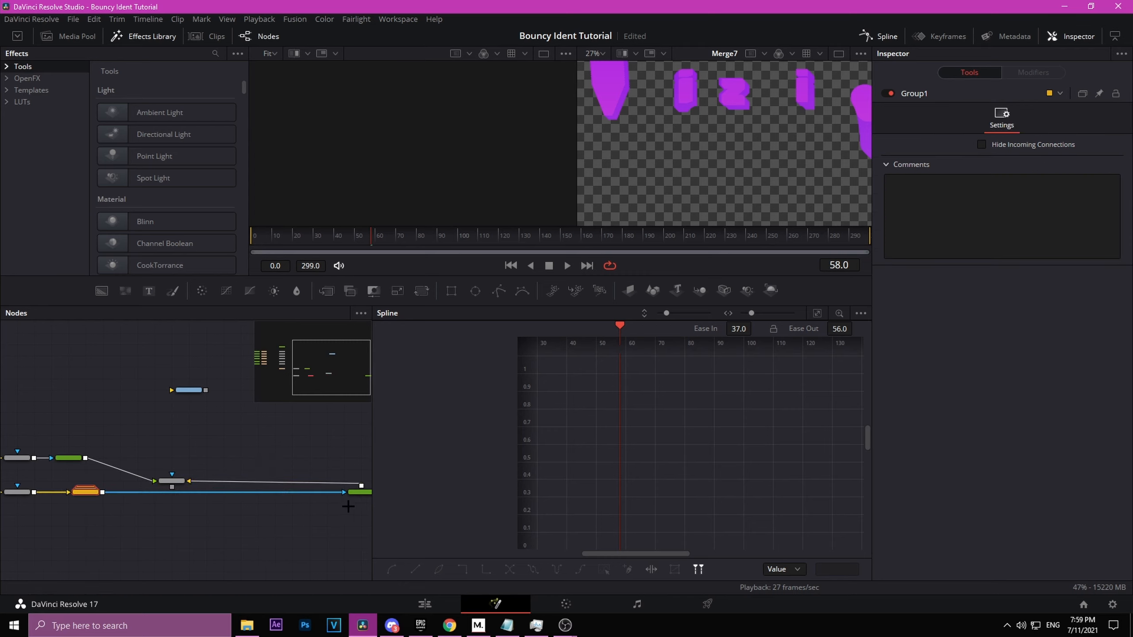
{"action": "left_click_drag", "start_coordinate": [359, 492], "coordinate": [317, 562]}
{"action": "left_click", "coordinate": [154, 501]}
{"action": "scroll", "coordinate": [237, 528], "scroll_direction": "up", "scroll_amount": 5}
{"action": "left_click_drag", "start_coordinate": [256, 526], "coordinate": [358, 423]}
{"action": "left_click_drag", "start_coordinate": [188, 495], "coordinate": [94, 496]}
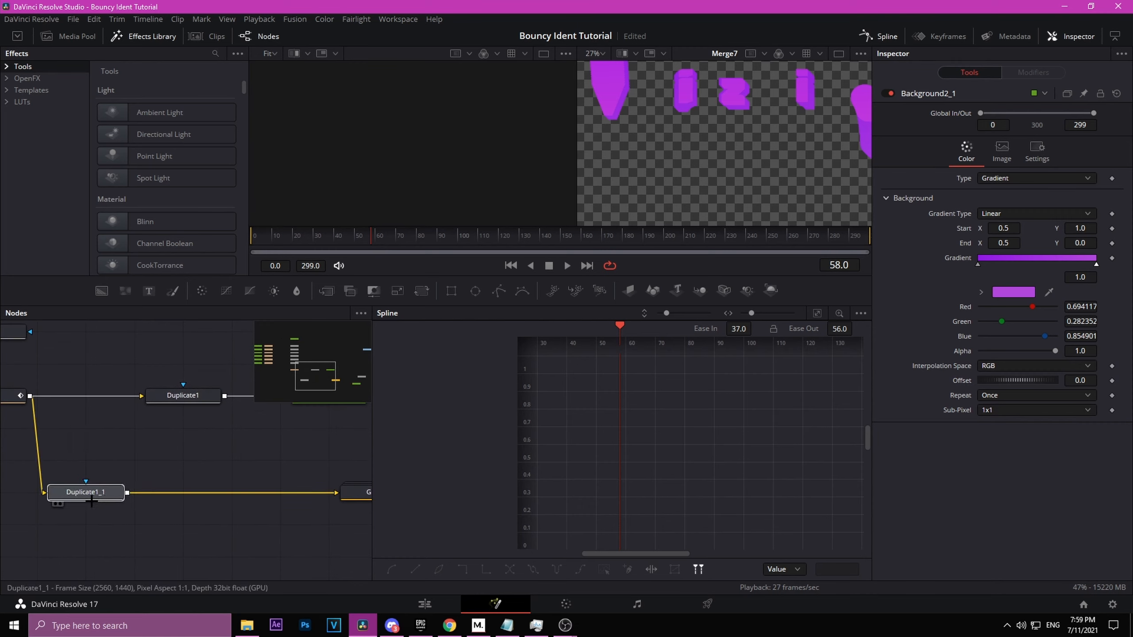
{"action": "left_click_drag", "start_coordinate": [355, 493], "coordinate": [210, 493]}
{"action": "left_click_drag", "start_coordinate": [285, 490], "coordinate": [82, 486]}
{"action": "scroll", "coordinate": [168, 510], "scroll_direction": "down", "scroll_amount": 2}
{"action": "left_click_drag", "start_coordinate": [168, 510], "coordinate": [80, 521]}
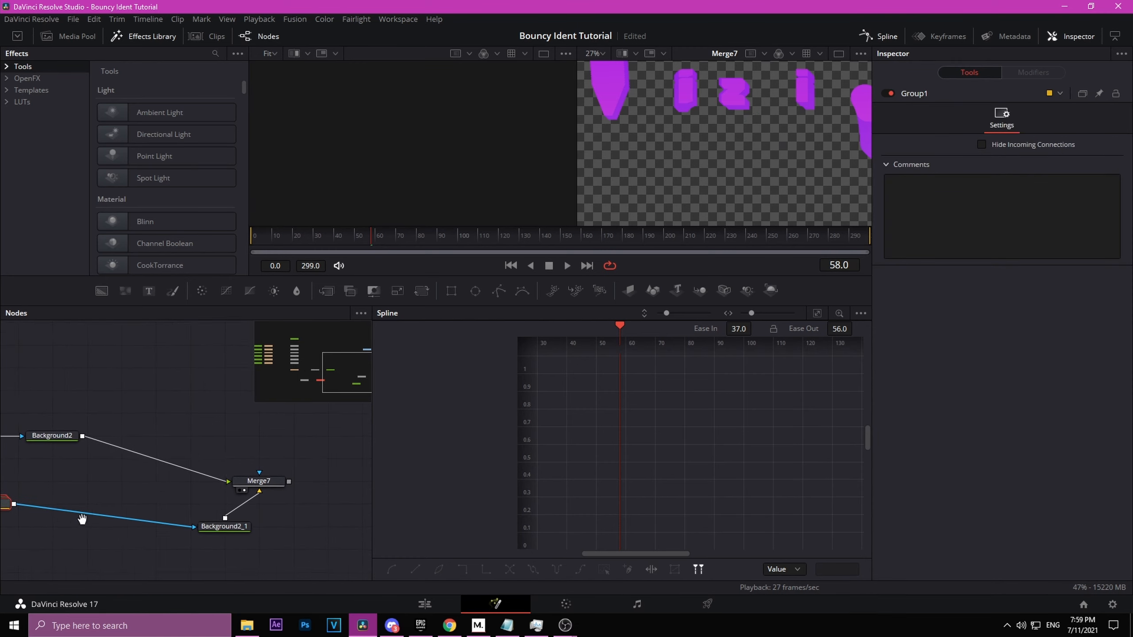
{"action": "left_click_drag", "start_coordinate": [257, 481], "coordinate": [219, 435]}
{"action": "scroll", "coordinate": [33, 522], "scroll_direction": "down", "scroll_amount": 2}
{"action": "left_click_drag", "start_coordinate": [33, 522], "coordinate": [142, 458]}
{"action": "scroll", "coordinate": [143, 458], "scroll_direction": "down", "scroll_amount": 3}
{"action": "left_click_drag", "start_coordinate": [51, 468], "coordinate": [145, 463]}
{"action": "scroll", "coordinate": [174, 425], "scroll_direction": "up", "scroll_amount": 5}
{"action": "left_click_drag", "start_coordinate": [174, 425], "coordinate": [59, 414]}
Step: Merge Transform2's text output over the background composite with a new Merge8 node
{"action": "left_click_drag", "start_coordinate": [42, 450], "coordinate": [250, 576]}
{"action": "left_click_drag", "start_coordinate": [239, 536], "coordinate": [243, 486]}
{"action": "scroll", "coordinate": [245, 486], "scroll_direction": "down", "scroll_amount": 3}
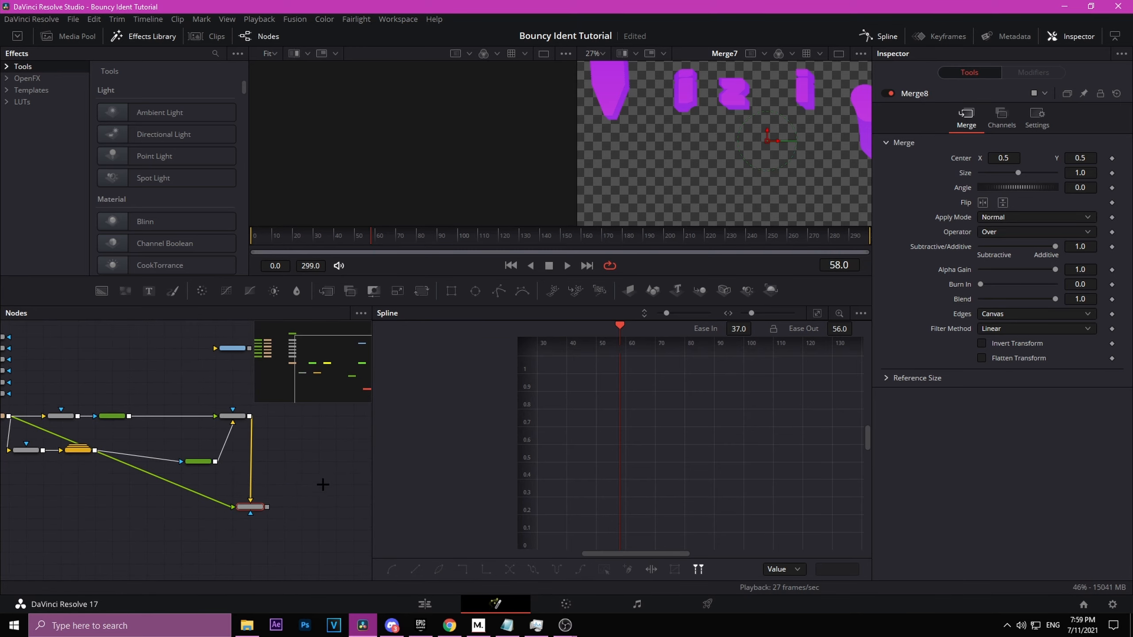
{"action": "left_click_drag", "start_coordinate": [332, 478], "coordinate": [367, 460]}
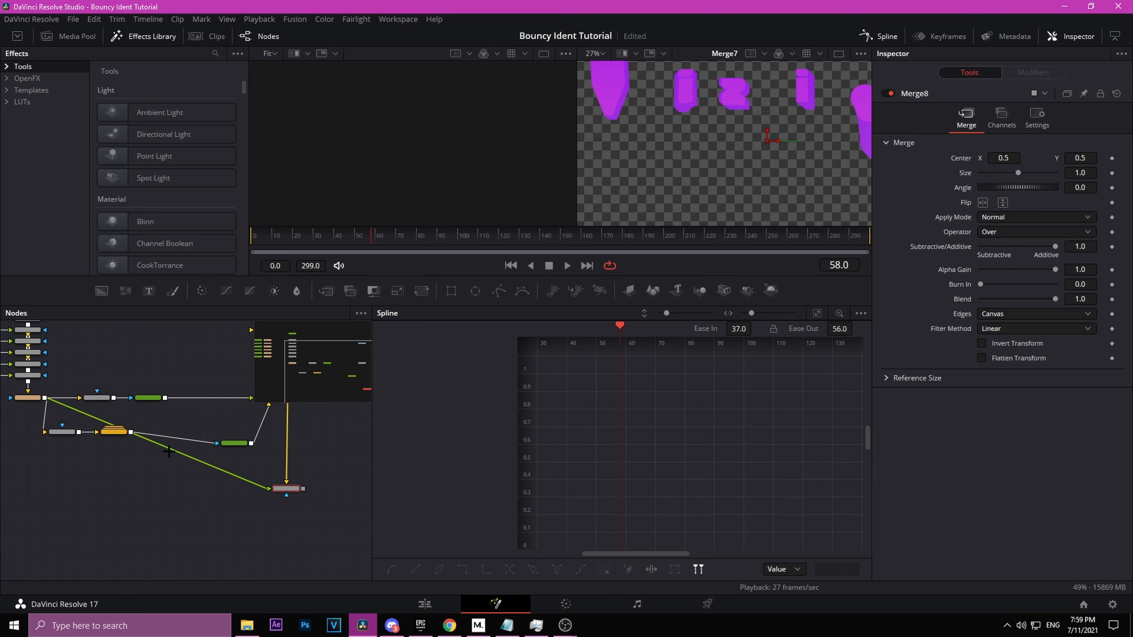
{"action": "left_click", "coordinate": [169, 452], "text": "alt"}
{"action": "left_click_drag", "start_coordinate": [174, 454], "coordinate": [27, 488]}
{"action": "left_click_drag", "start_coordinate": [286, 521], "coordinate": [239, 550]}
Step: Insert an XGlow node after Merge7, feeding into Merge8
{"action": "left_click", "coordinate": [222, 426]}
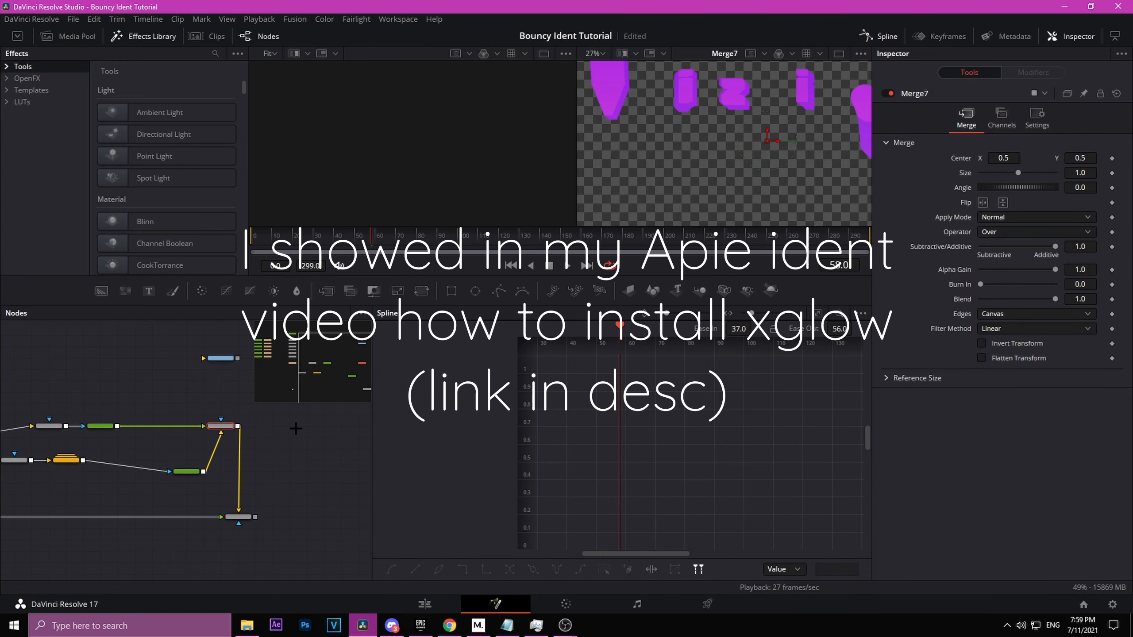
{"action": "key", "text": "shift+space"}
{"action": "type", "text": "xgl"}
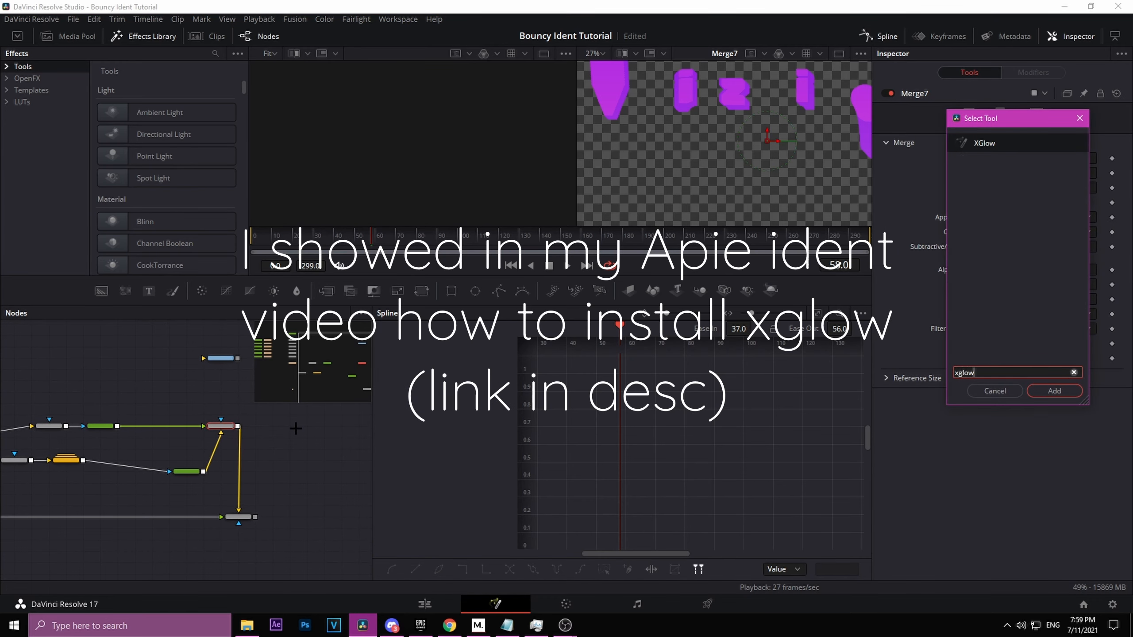
{"action": "type", "text": "ow"}
{"action": "key", "text": "Return"}
{"action": "scroll", "coordinate": [263, 428], "scroll_direction": "up", "scroll_amount": 4}
{"action": "left_click_drag", "start_coordinate": [178, 452], "coordinate": [257, 355]}
{"action": "left_click", "coordinate": [244, 528]}
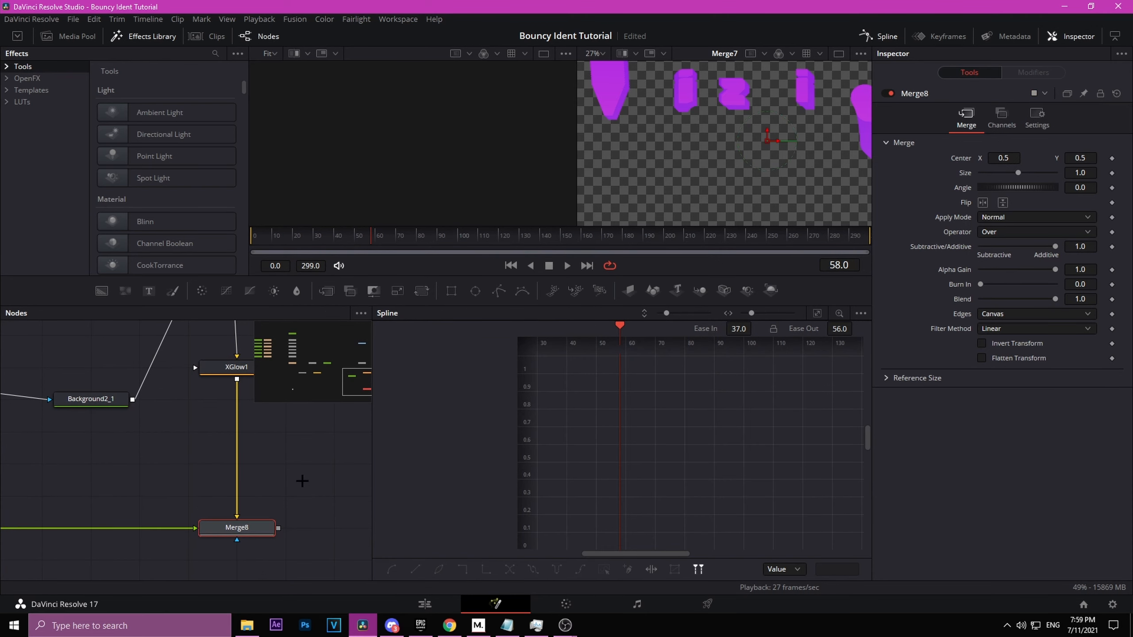
Step: Select XGlow1 and set its gain to 0.236 and glow saturation to 2.0
{"action": "key", "text": "2"}
{"action": "left_click_drag", "start_coordinate": [290, 413], "coordinate": [280, 539]}
{"action": "left_click", "coordinate": [246, 497]}
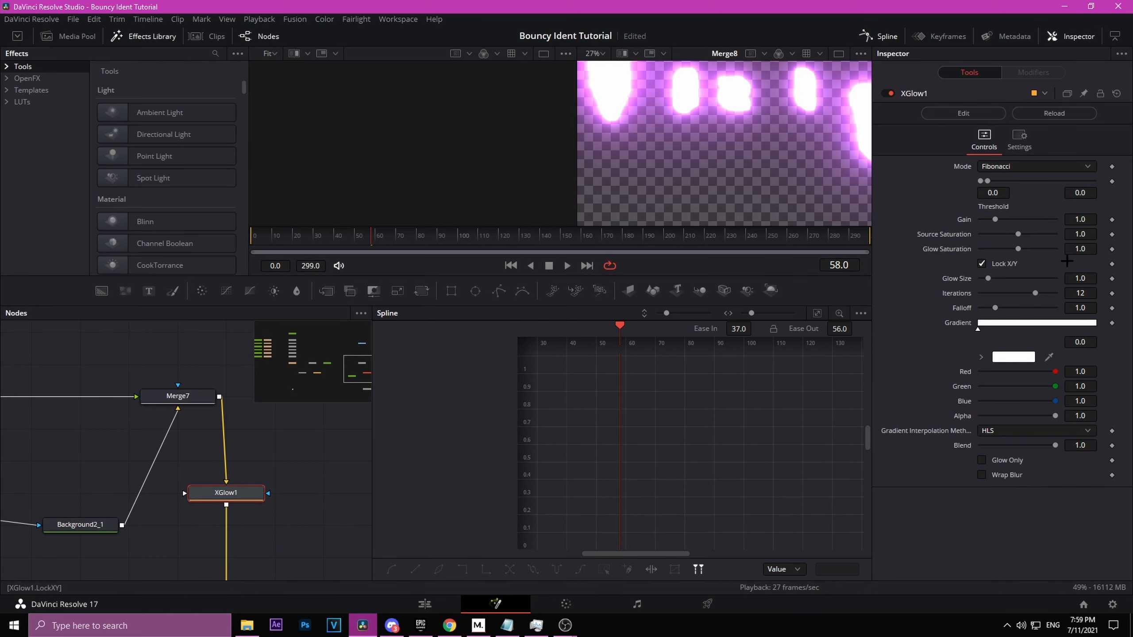
{"action": "left_click", "coordinate": [1078, 219]}
{"action": "type", "text": ".236"}
{"action": "key", "text": "Return"}
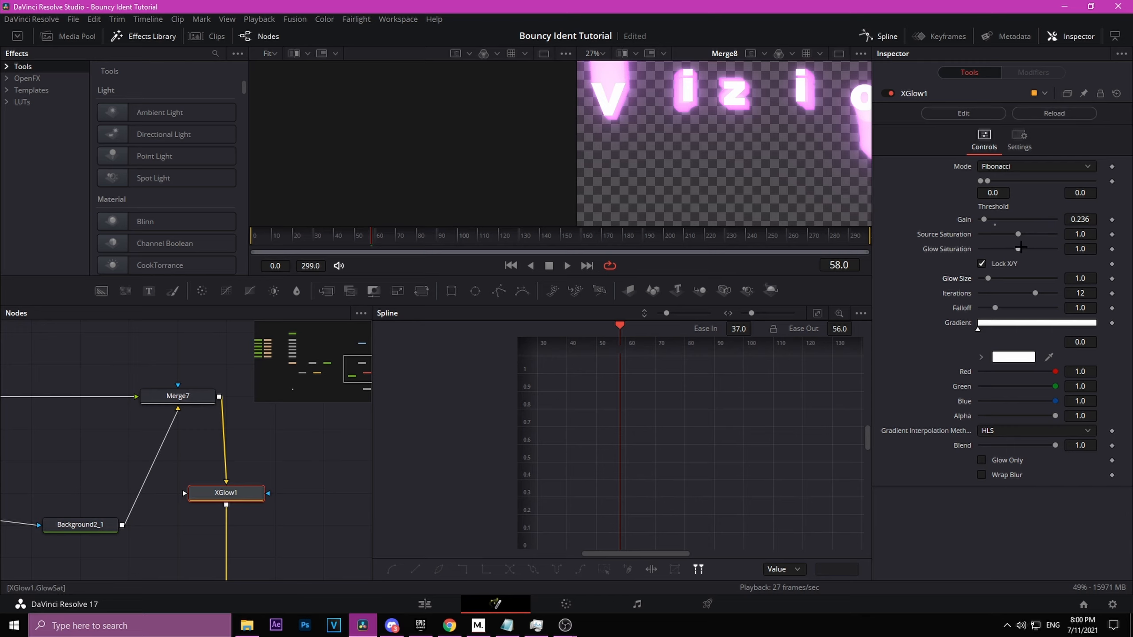
{"action": "left_click_drag", "start_coordinate": [1020, 247], "coordinate": [1054, 249]}
Step: Set XGlow1's glow size to 0.032 and falloff to 1.13
{"action": "left_click", "coordinate": [1085, 278]}
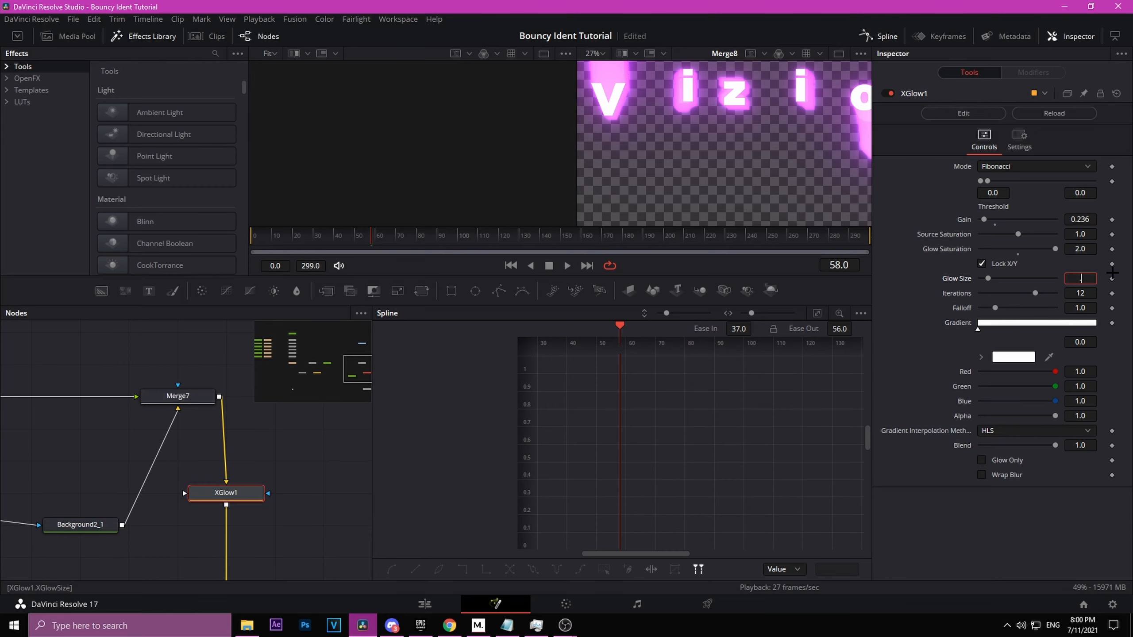
{"action": "key", "text": "BackSpace"}
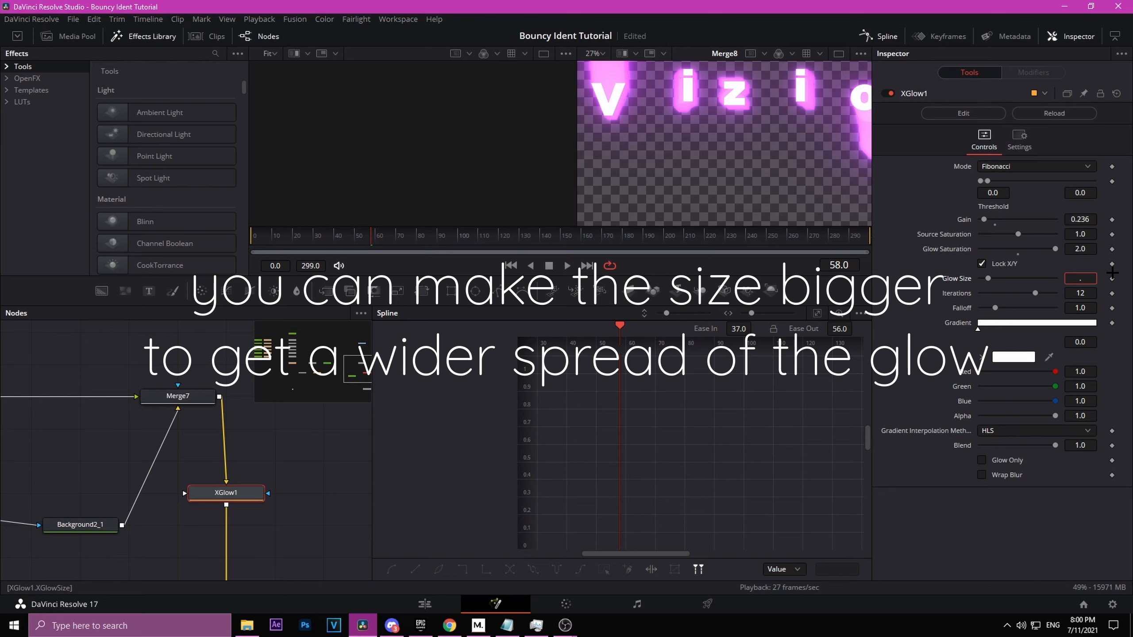
{"action": "type", "text": ".32"}
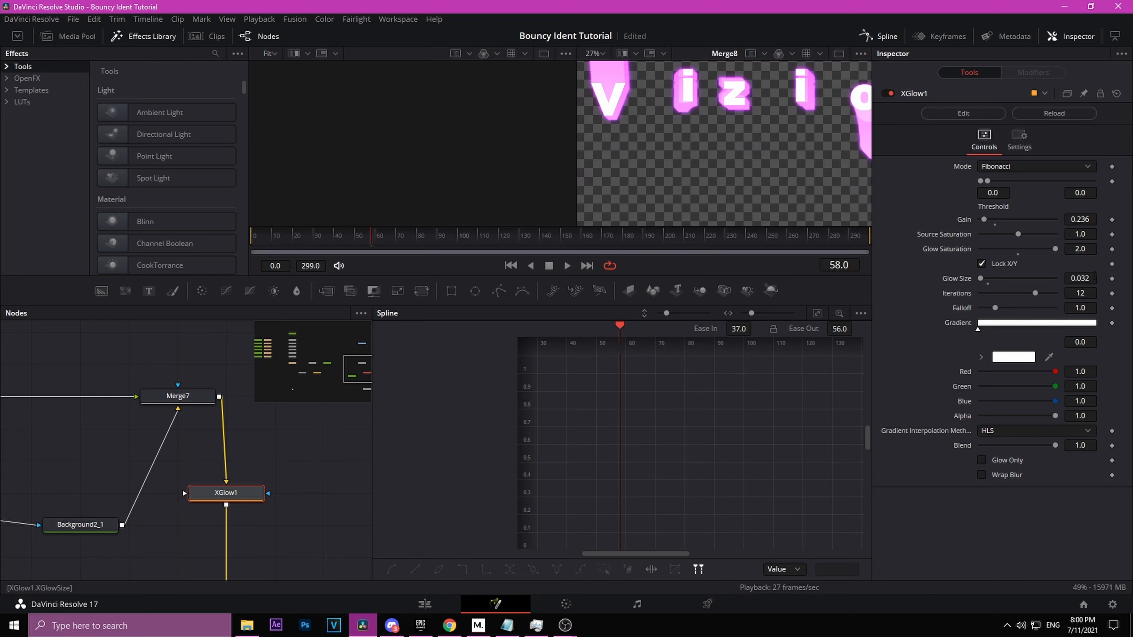
{"action": "left_click", "coordinate": [1080, 307]}
{"action": "type", "text": "3"}
{"action": "key", "text": "Return"}
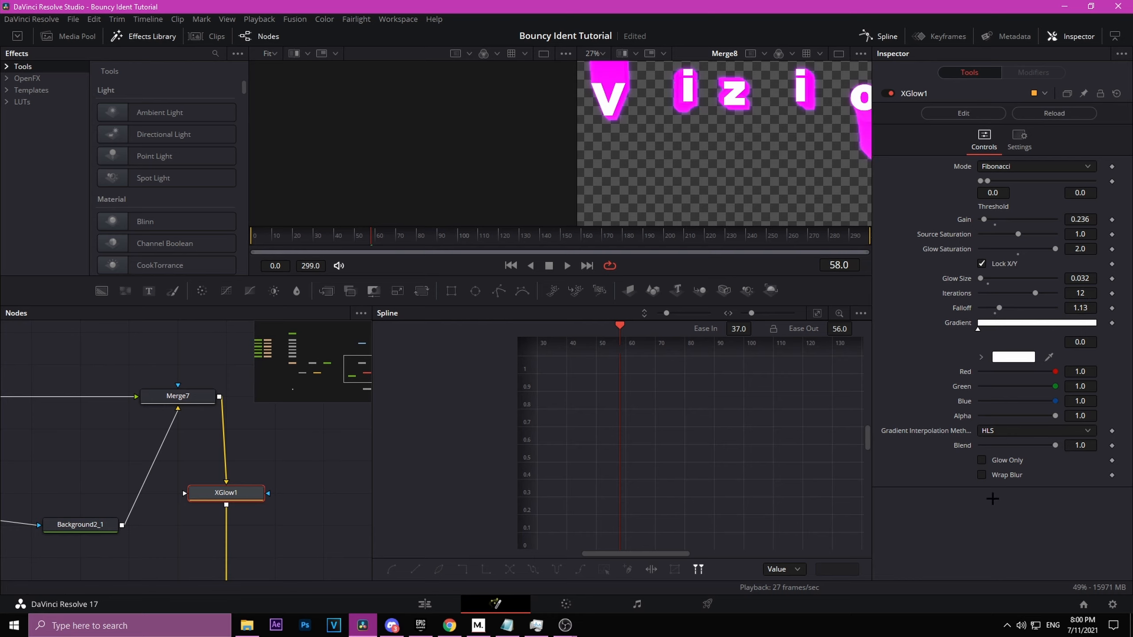
Step: Add a Transform node after Merge8
{"action": "left_click_drag", "start_coordinate": [740, 142], "coordinate": [588, 172]}
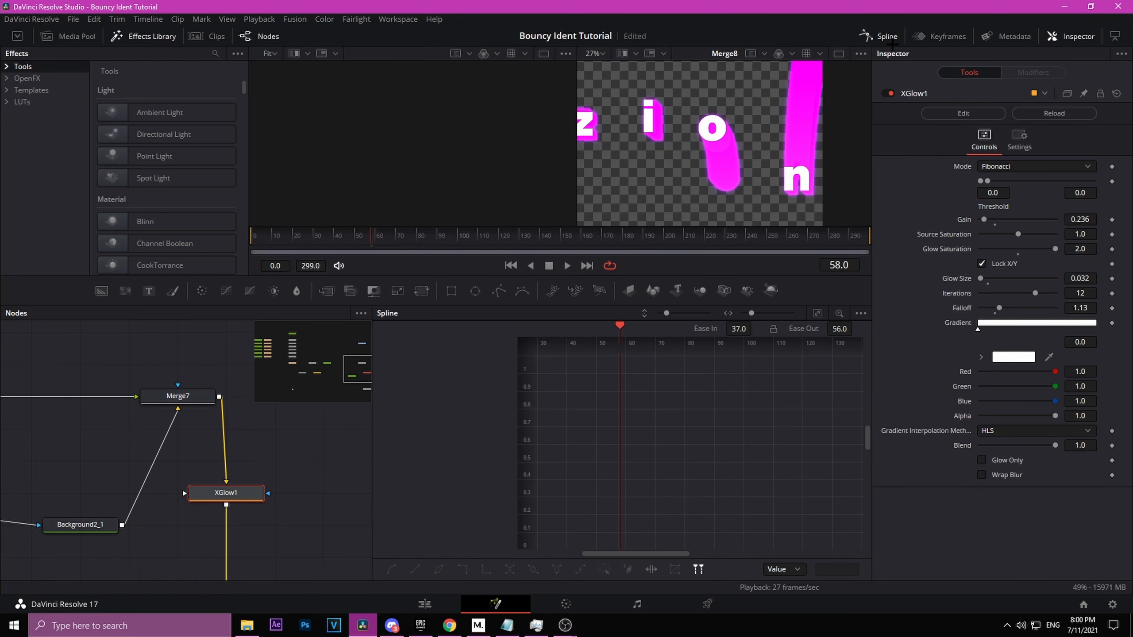
{"action": "left_click_drag", "start_coordinate": [227, 501], "coordinate": [249, 350]}
{"action": "scroll", "coordinate": [143, 560], "scroll_direction": "down", "scroll_amount": 3}
{"action": "left_click_drag", "start_coordinate": [166, 547], "coordinate": [289, 487]}
{"action": "left_click_drag", "start_coordinate": [261, 541], "coordinate": [52, 545]}
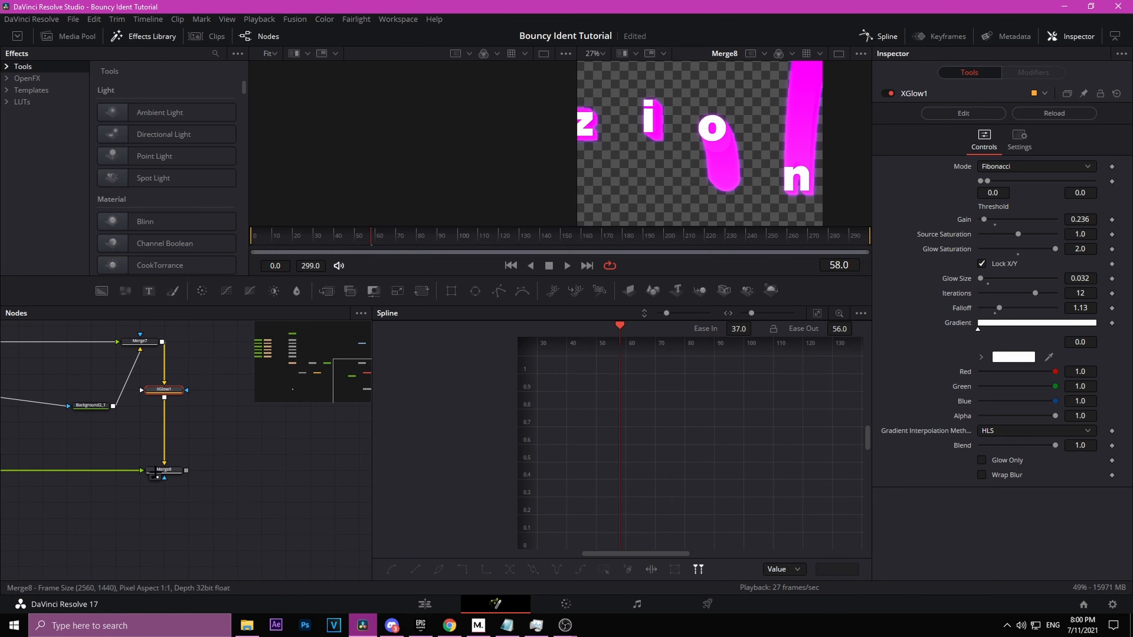
{"action": "left_click", "coordinate": [154, 475]}
{"action": "key", "text": "shift+space"}
{"action": "type", "text": "trans"}
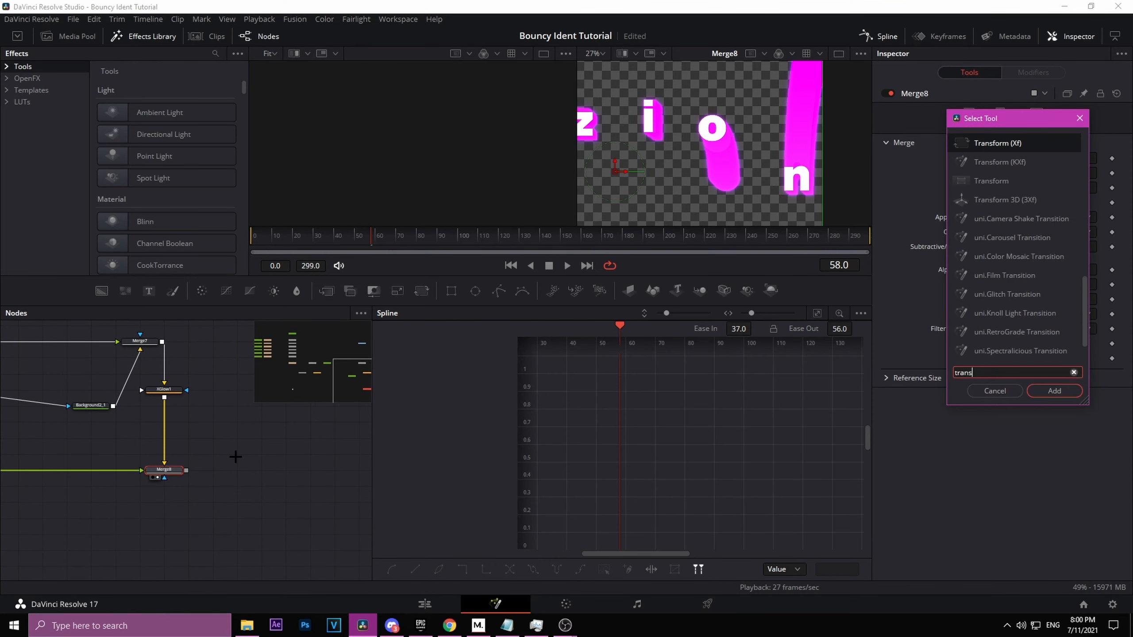
{"action": "type", "text": "form"}
{"action": "key", "text": "Return"}
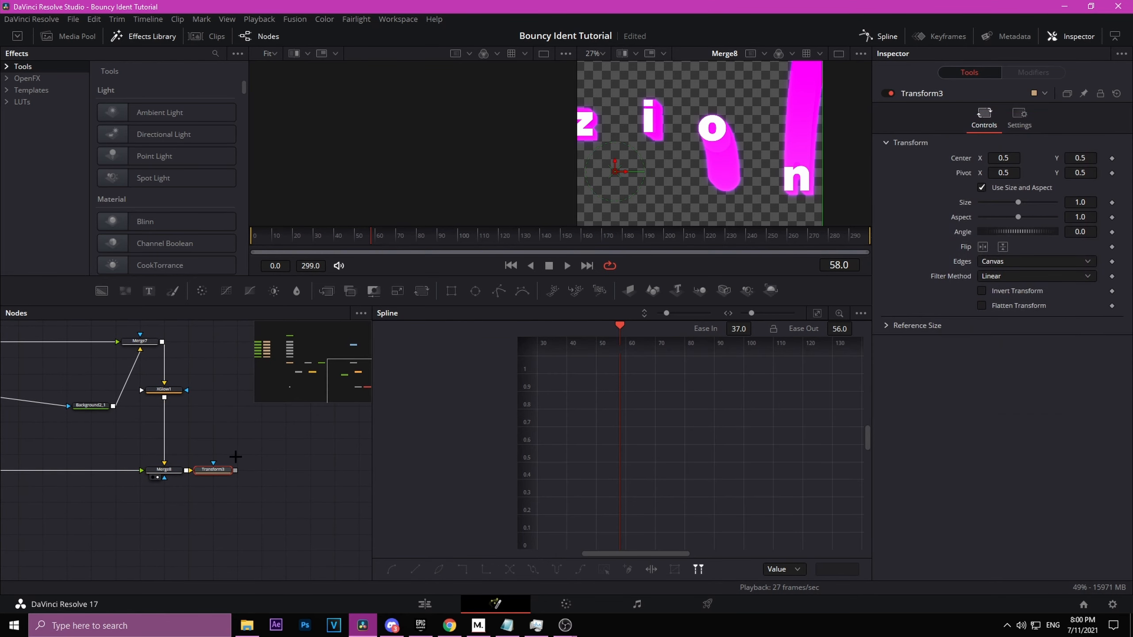
{"action": "left_click_drag", "start_coordinate": [203, 471], "coordinate": [250, 486]}
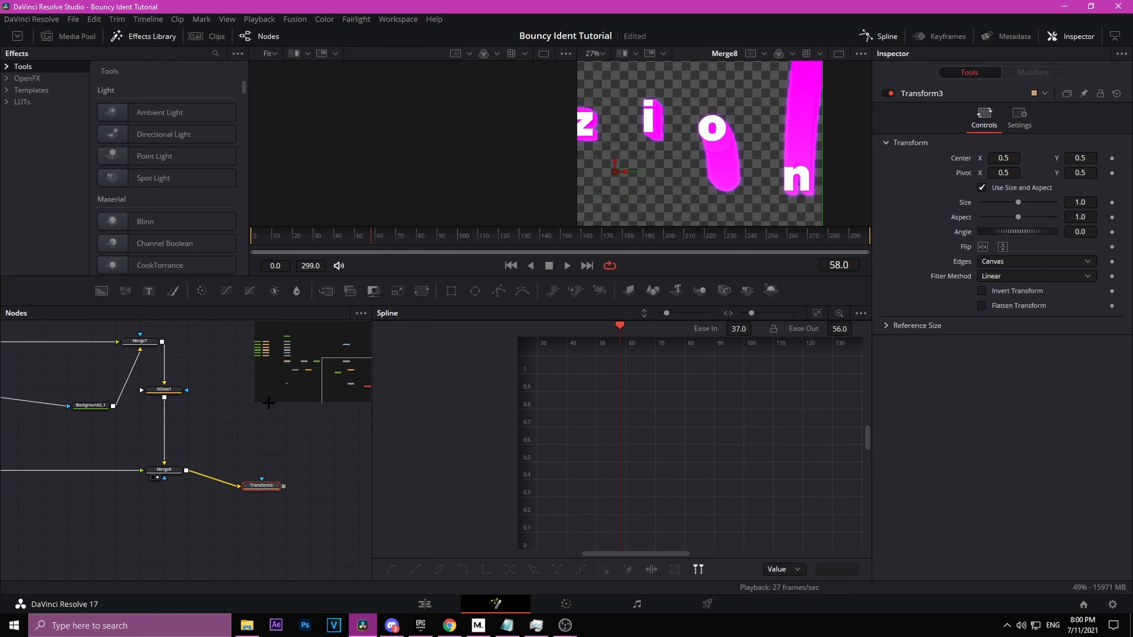
Step: At frame 0, keyframe Transform3's size at 1.35 and angle at -3
{"action": "key", "text": "Home"}
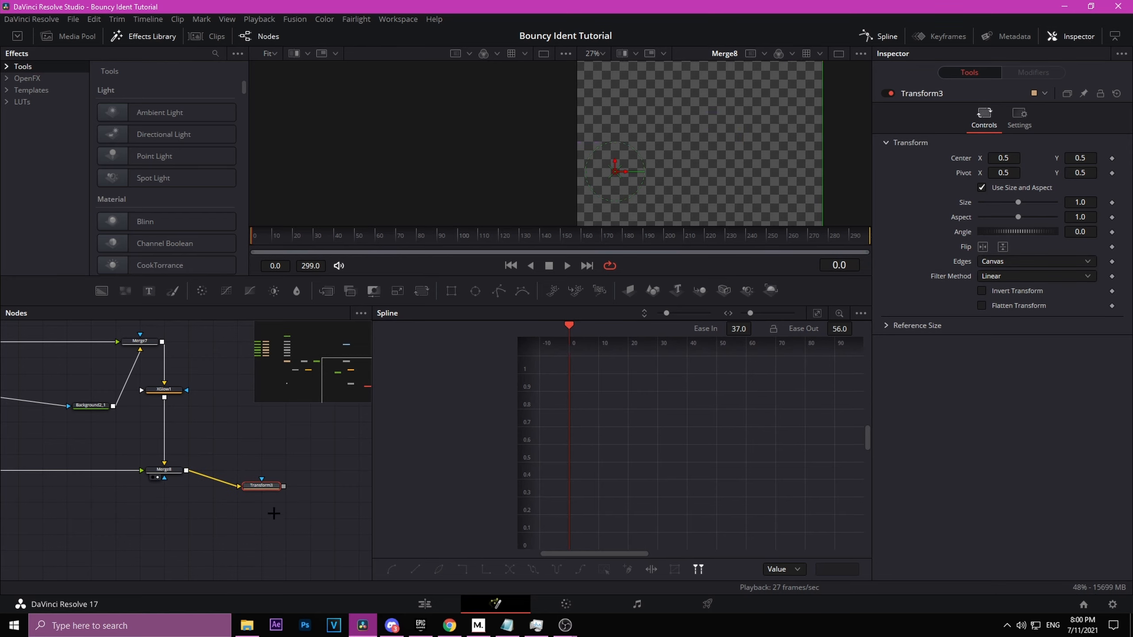
{"action": "left_click", "coordinate": [266, 469]}
{"action": "left_click", "coordinate": [269, 487]}
{"action": "key", "text": "2"}
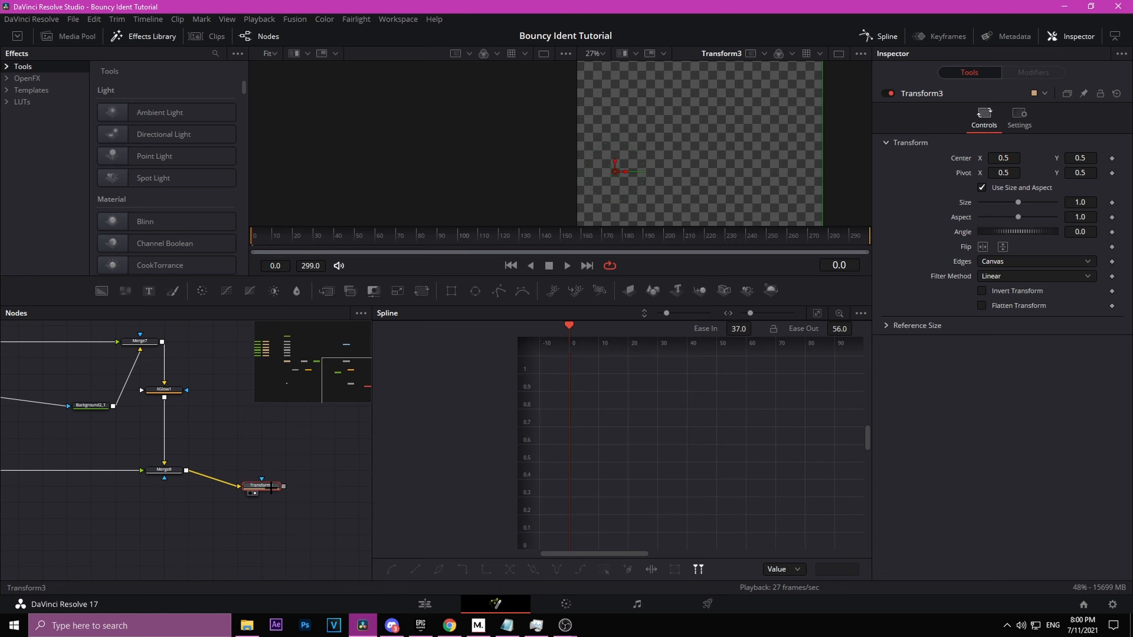
{"action": "left_click_drag", "start_coordinate": [269, 486], "coordinate": [269, 470]}
{"action": "left_click", "coordinate": [1112, 202]}
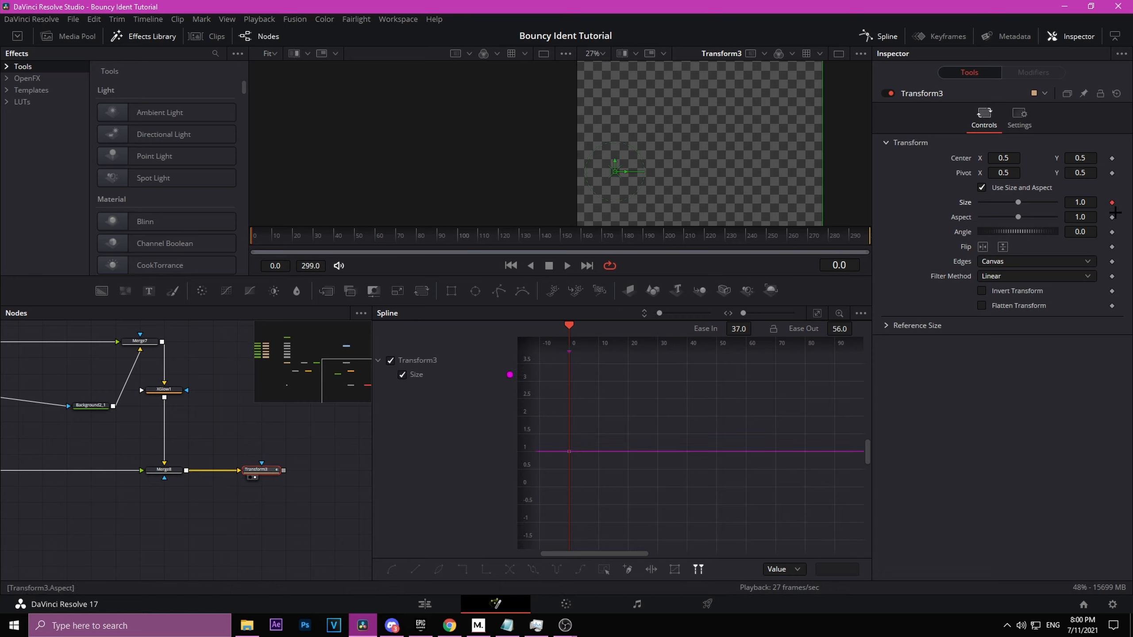
{"action": "left_click", "coordinate": [1111, 231]}
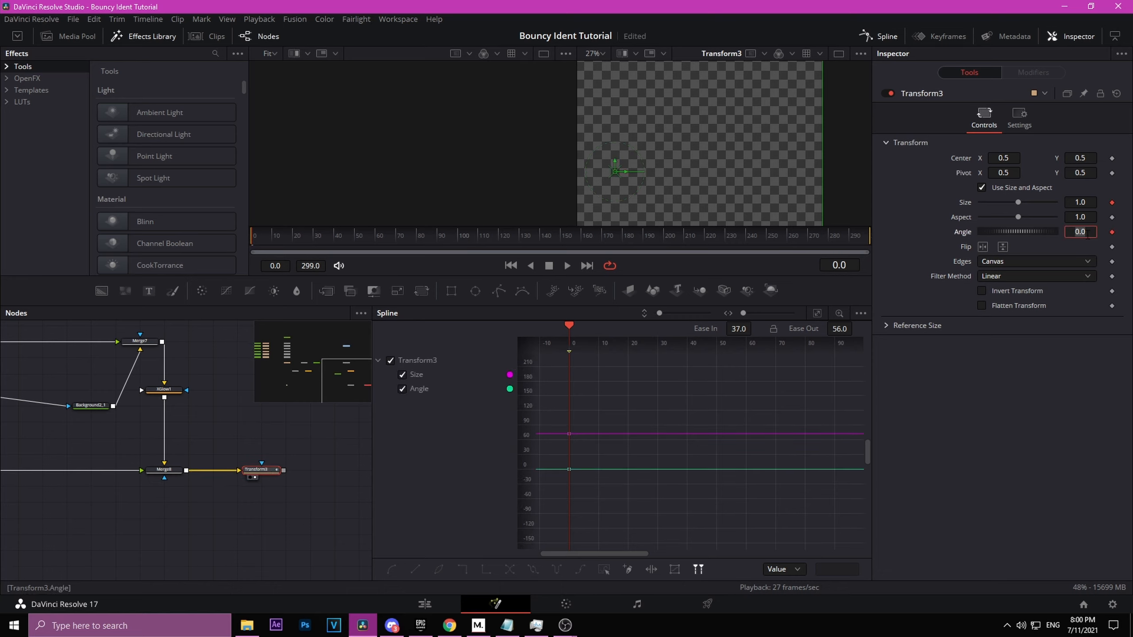
{"action": "type", "text": "-3"}
{"action": "key", "text": "Return"}
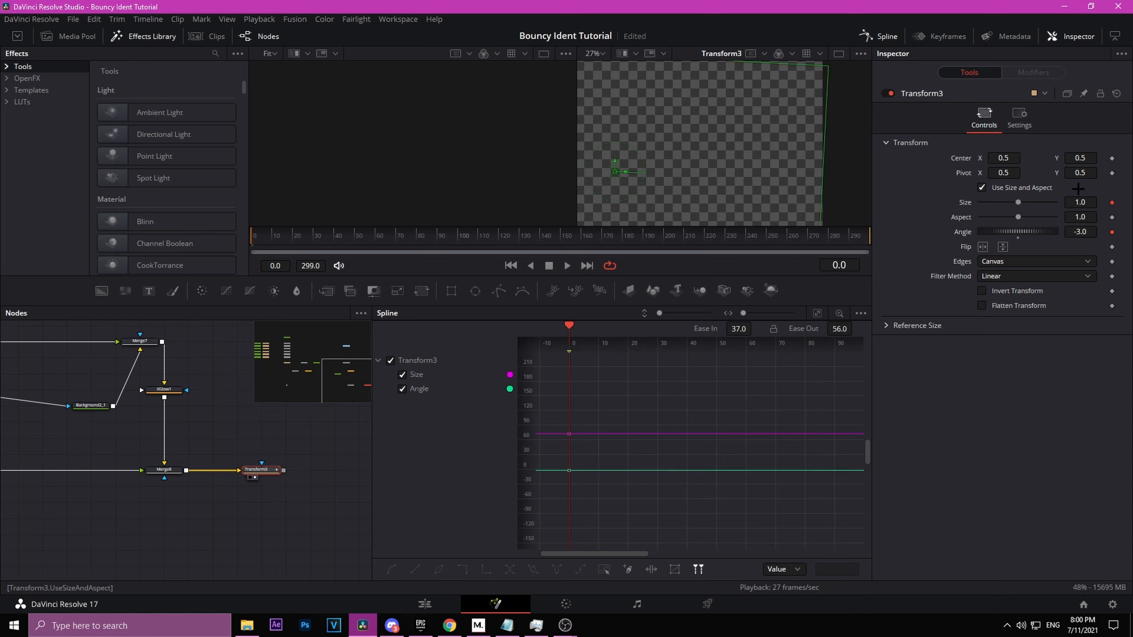
{"action": "left_click", "coordinate": [1087, 202]}
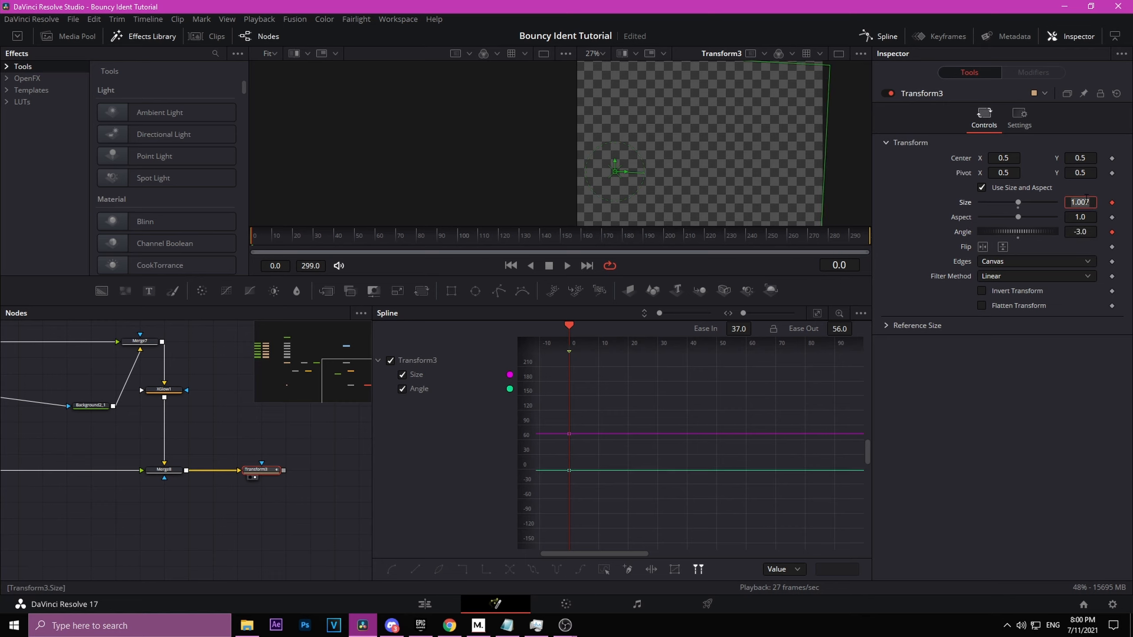
{"action": "type", "text": "1.35"}
{"action": "key", "text": "Return"}
Step: At frame 250, keyframe Transform3's size back to 1.0 and angle to 0
{"action": "left_click_drag", "start_coordinate": [776, 237], "coordinate": [766, 280]}
{"action": "type", "text": "3"}
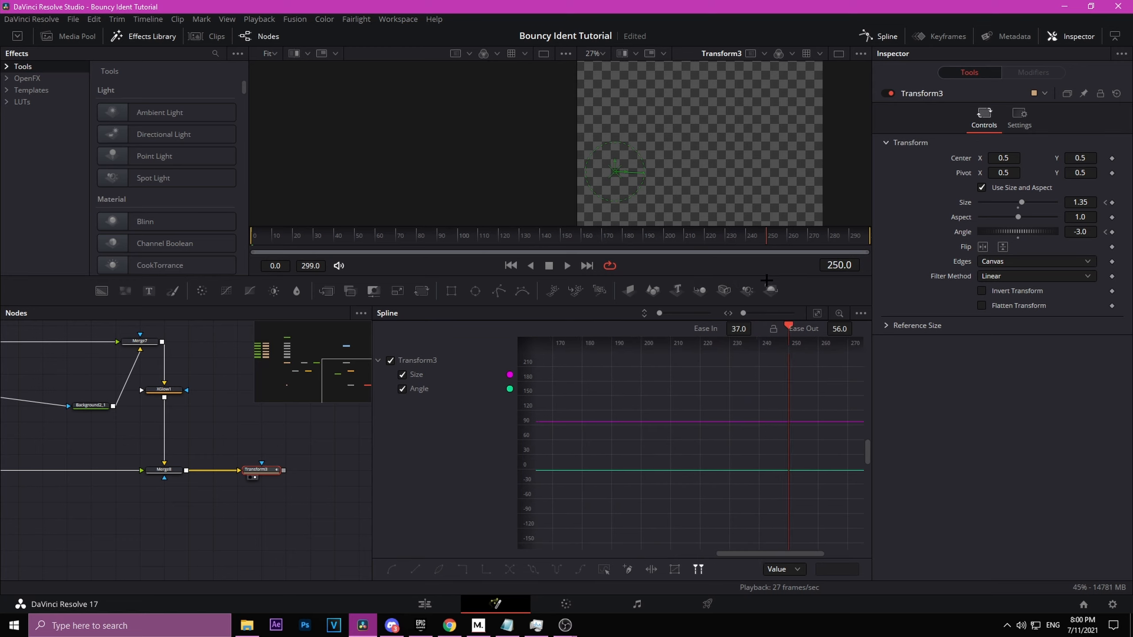
{"action": "left_click", "coordinate": [1018, 208]}
{"action": "left_click", "coordinate": [1017, 237]}
Step: Move MediaOut1 beside Transform3 and connect Transform3's output to it
{"action": "scroll", "coordinate": [830, 175], "scroll_direction": "down", "scroll_amount": 2}
{"action": "scroll", "coordinate": [55, 542], "scroll_direction": "down", "scroll_amount": 2}
{"action": "left_click", "coordinate": [96, 391]}
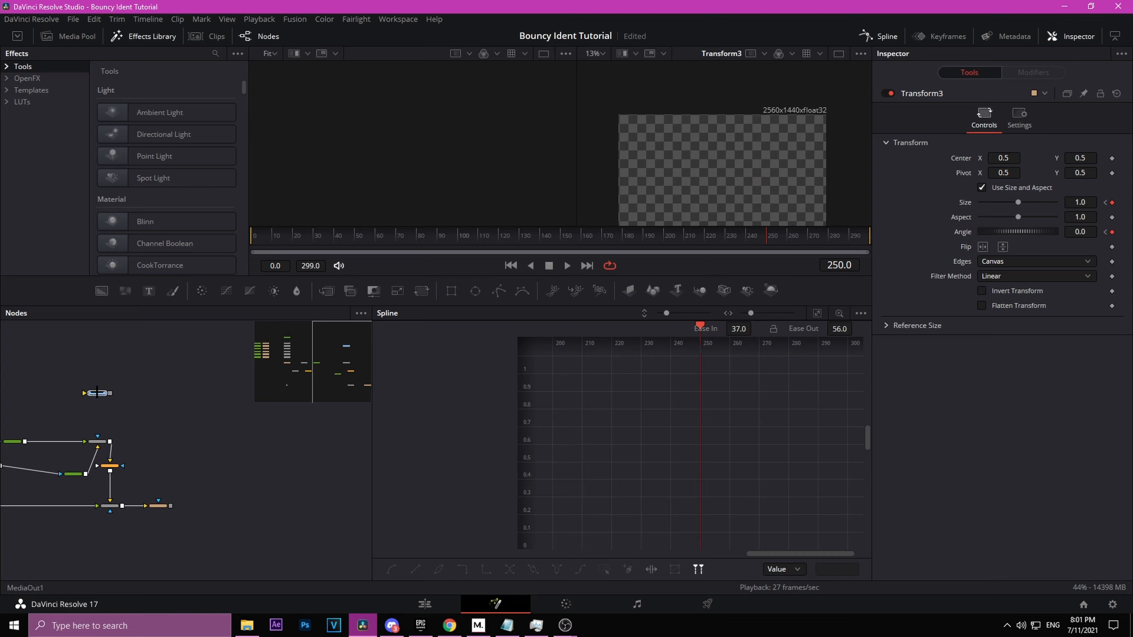
{"action": "left_click_drag", "start_coordinate": [97, 390], "coordinate": [359, 524]}
{"action": "scroll", "coordinate": [150, 485], "scroll_direction": "up", "scroll_amount": 3}
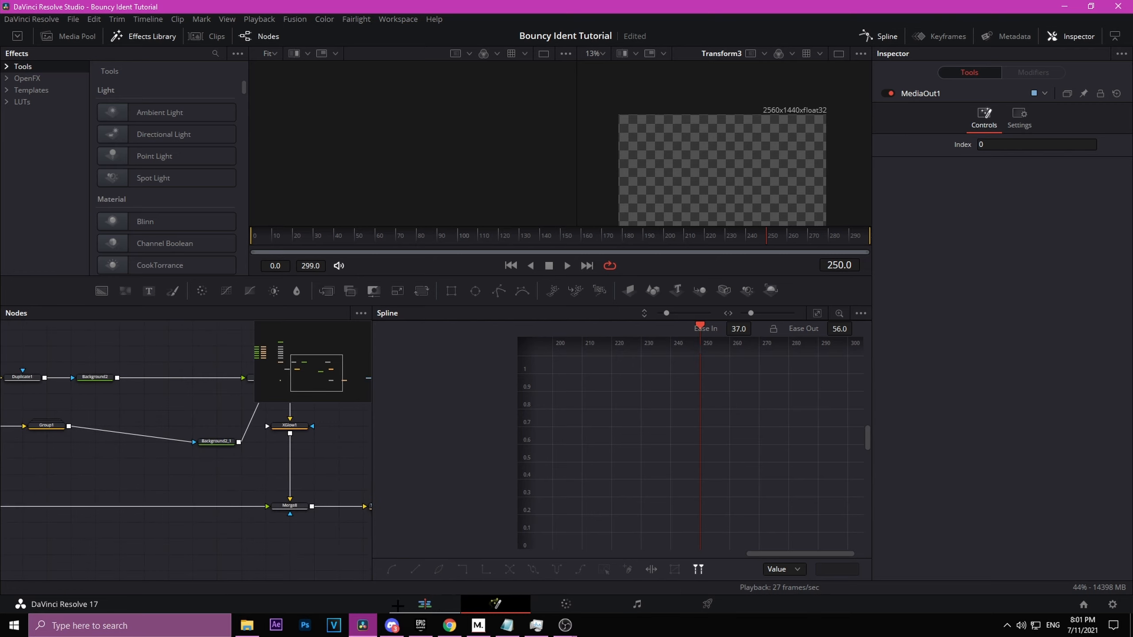
{"action": "left_click", "coordinate": [328, 471]}
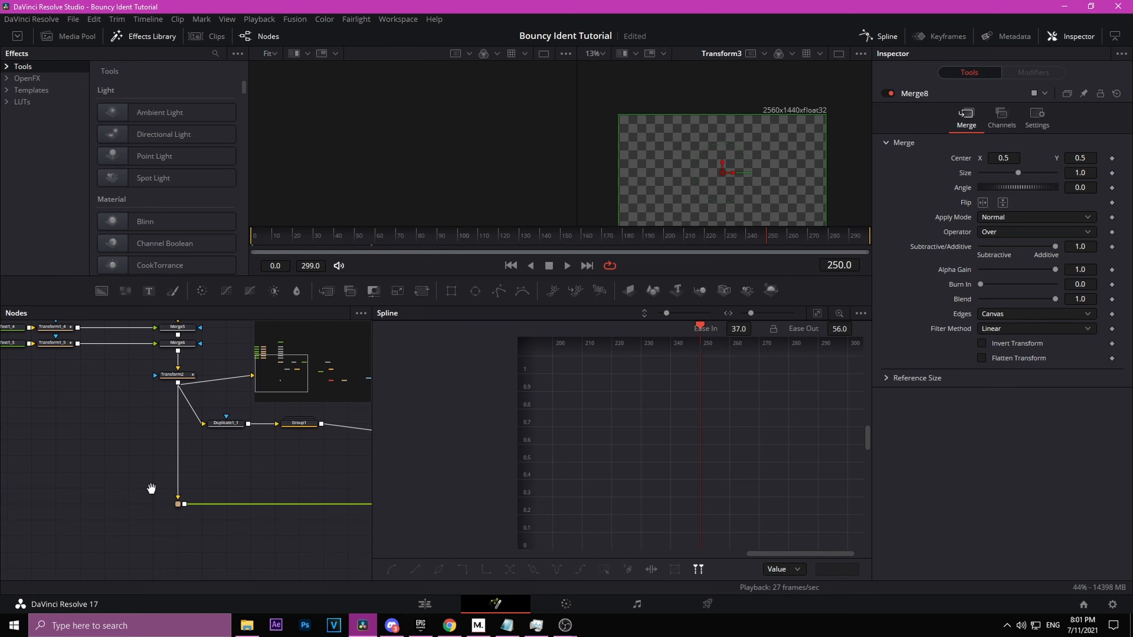
{"action": "left_click_drag", "start_coordinate": [152, 491], "coordinate": [0, 469]}
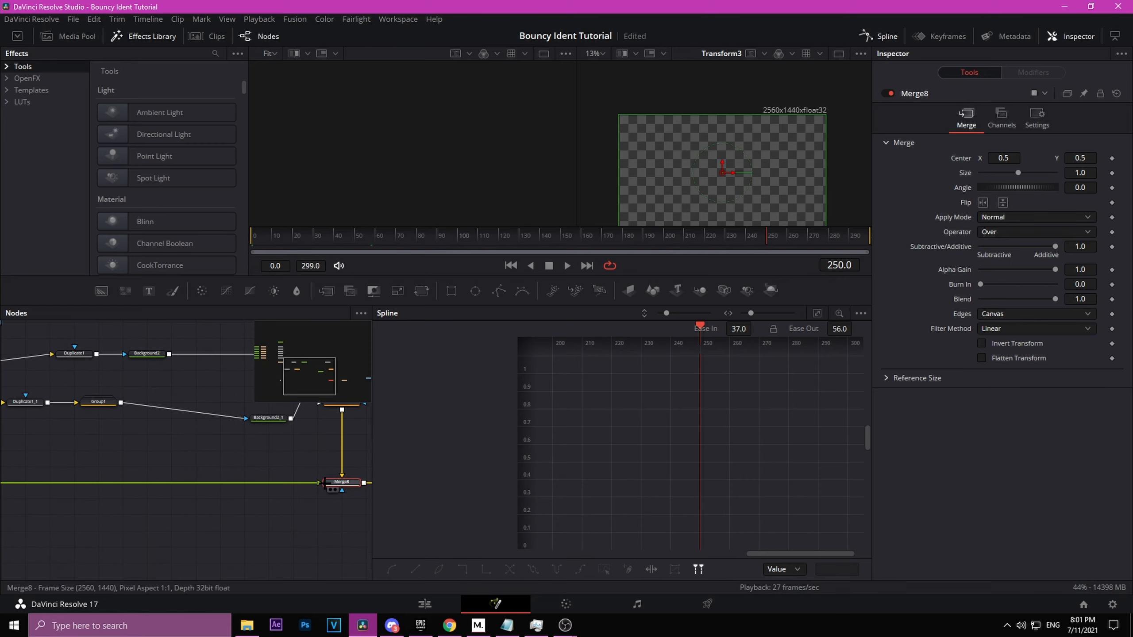
{"action": "left_click_drag", "start_coordinate": [316, 487], "coordinate": [242, 493]}
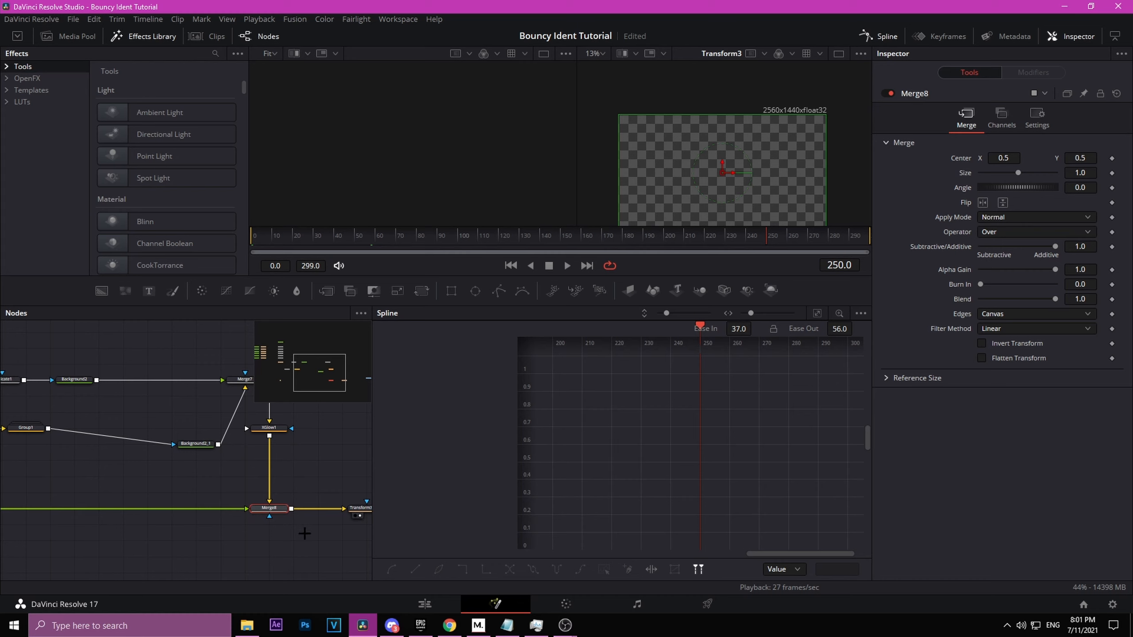
Step: Switch to the Edit page, preview the ident and mark an out point at 01:00:03:41
{"action": "left_click", "coordinate": [424, 605]}
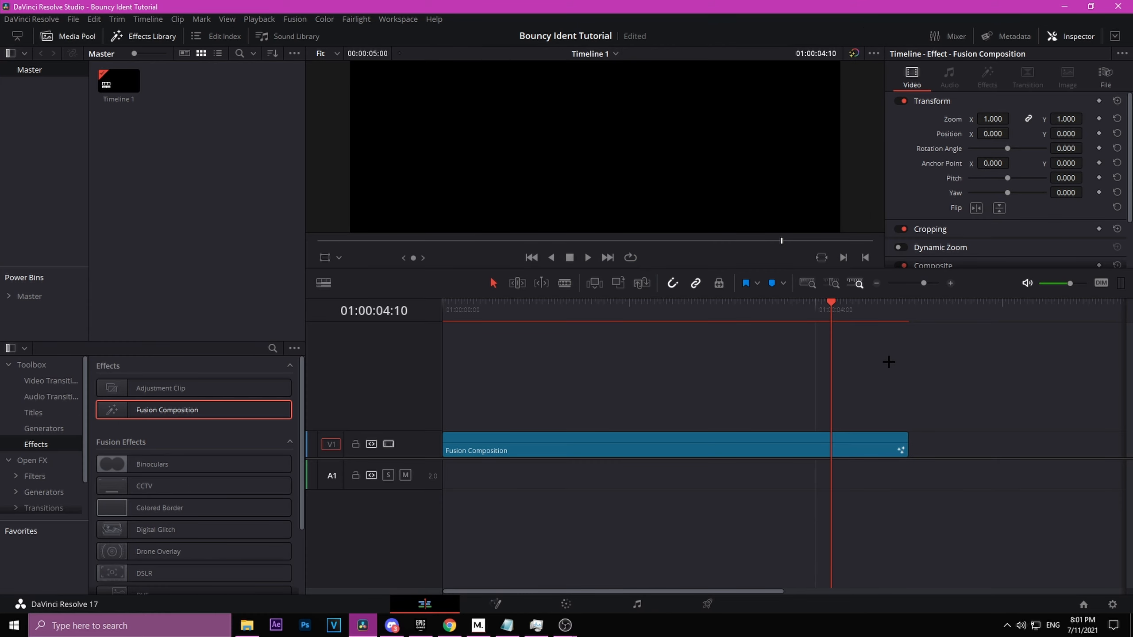
{"action": "left_click_drag", "start_coordinate": [789, 306], "coordinate": [787, 314]}
{"action": "left_click", "coordinate": [789, 315]}
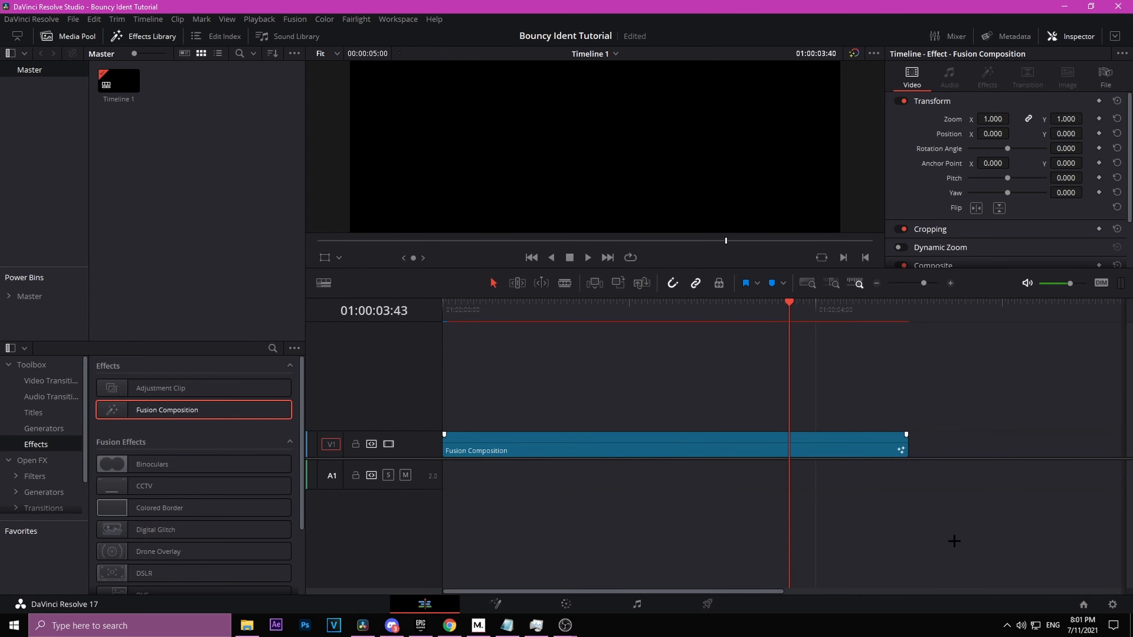
{"action": "scroll", "coordinate": [768, 461], "scroll_direction": "down", "scroll_amount": 3}
{"action": "left_click", "coordinate": [331, 57]}
{"action": "left_click", "coordinate": [320, 63]}
{"action": "left_click", "coordinate": [332, 55]}
{"action": "left_click", "coordinate": [328, 63]}
{"action": "left_click", "coordinate": [332, 56]}
{"action": "left_click", "coordinate": [325, 72]}
{"action": "left_click", "coordinate": [477, 307]}
{"action": "scroll", "coordinate": [553, 378], "scroll_direction": "up", "scroll_amount": 3}
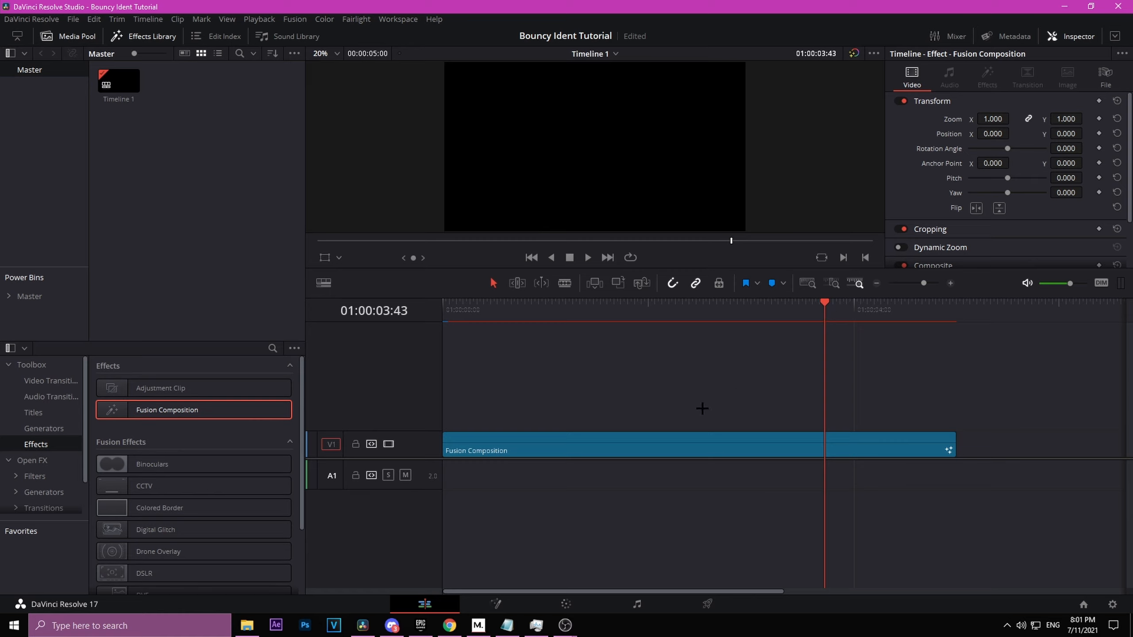
{"action": "left_click_drag", "start_coordinate": [825, 304], "coordinate": [821, 327]}
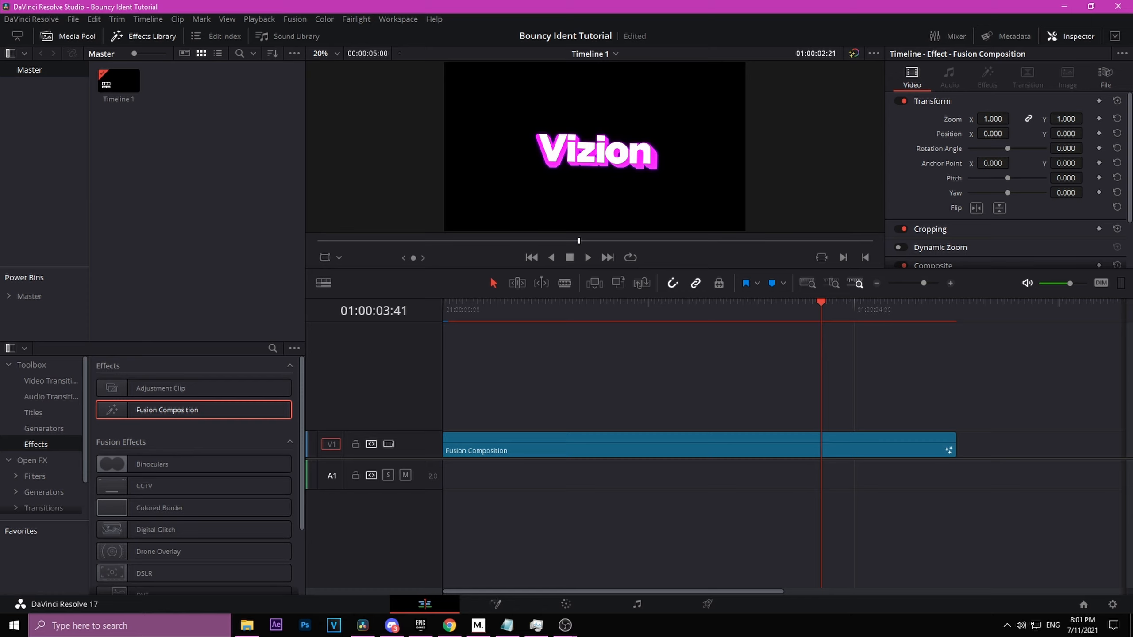
{"action": "mouse_move", "coordinate": [555, 147]}
{"action": "left_mouse_down"}
{"action": "mouse_move", "coordinate": [553, 205]}
{"action": "mouse_move", "coordinate": [547, 145]}
{"action": "left_mouse_up"}
{"action": "scroll", "coordinate": [551, 147], "scroll_direction": "up", "scroll_amount": 3}
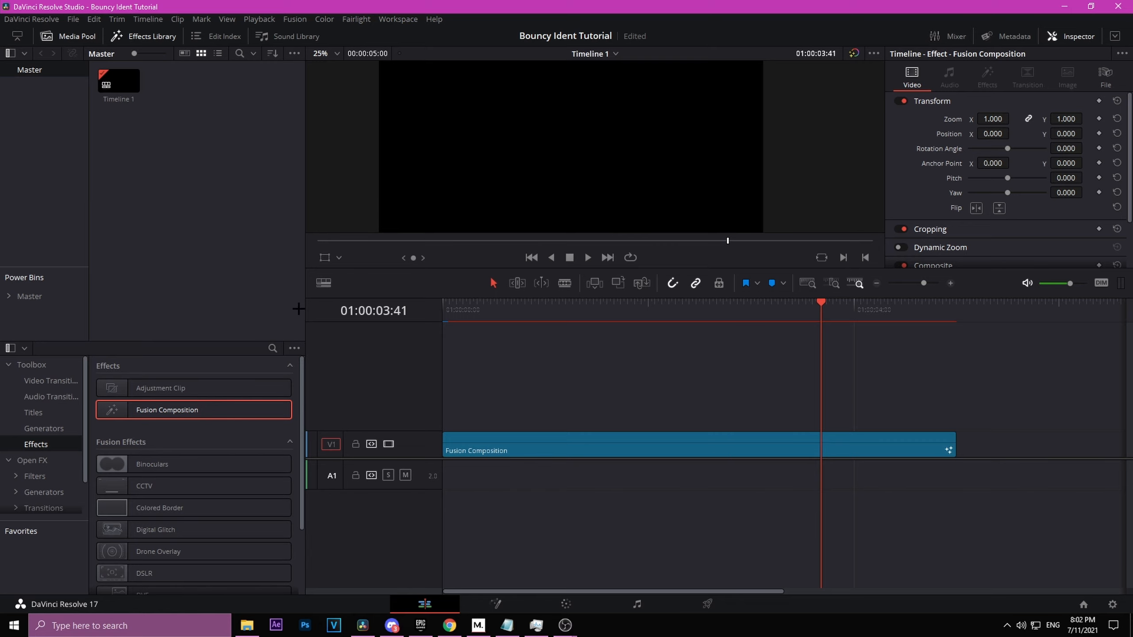
{"action": "key", "text": "o"}
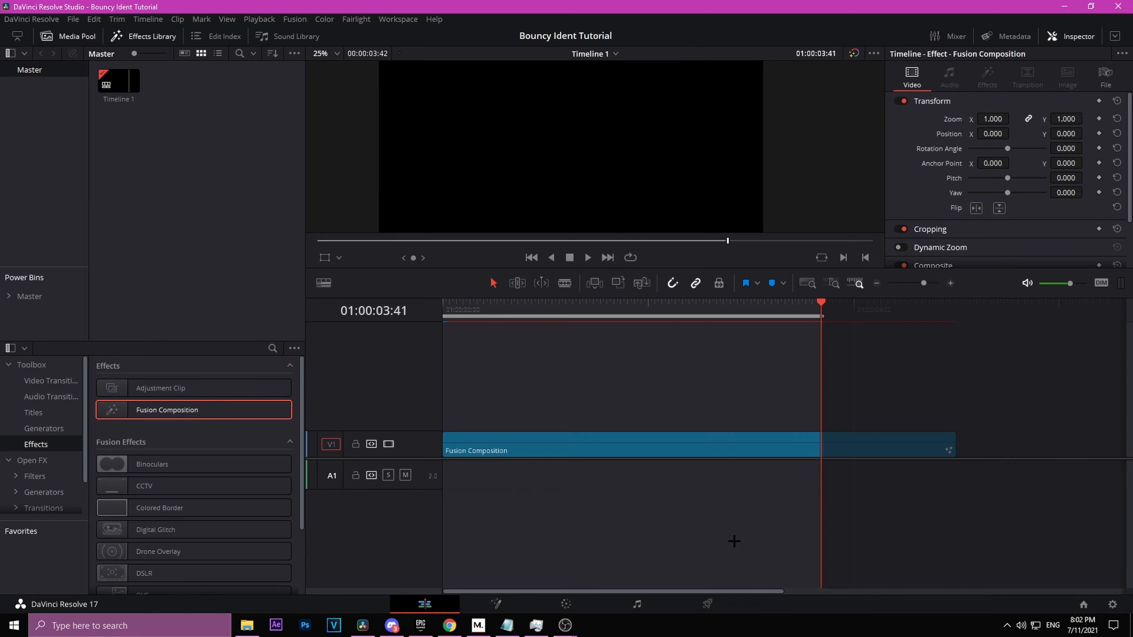
Step: Open the Deliver page's custom render settings with QuickTime format
{"action": "left_click", "coordinate": [707, 603]}
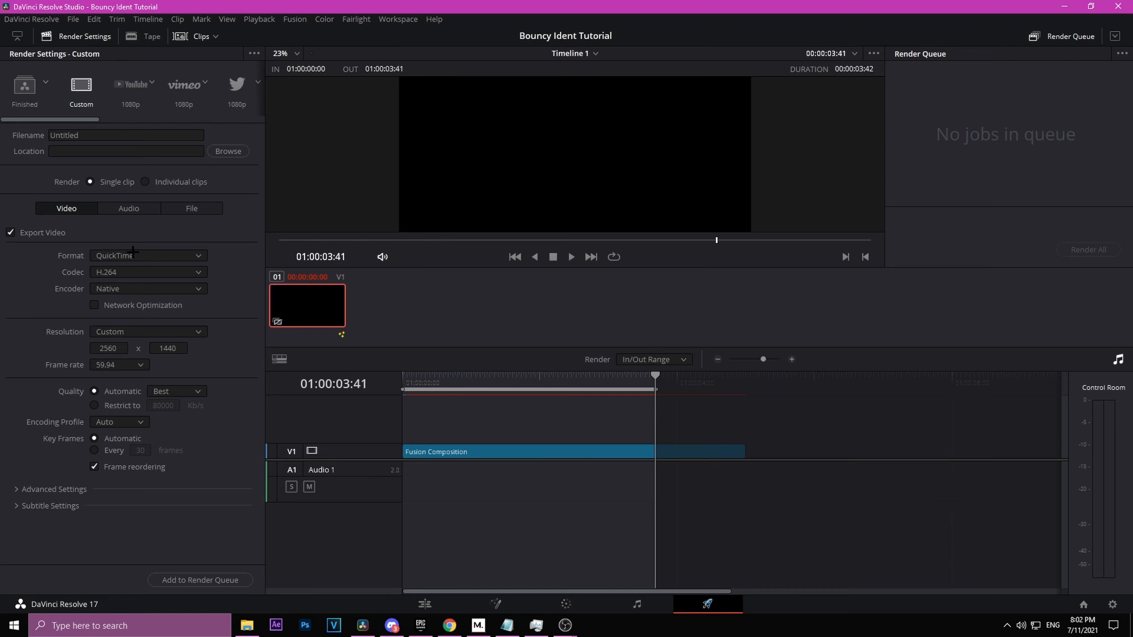
{"action": "left_click_drag", "start_coordinate": [99, 138], "coordinate": [48, 137]}
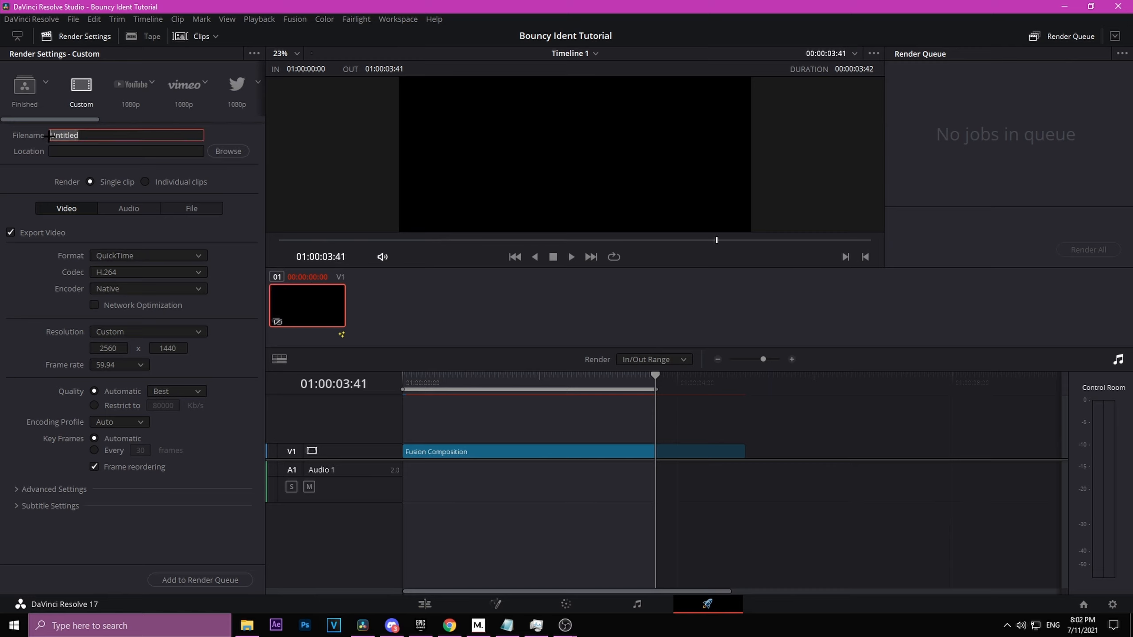
{"action": "left_click", "coordinate": [73, 150]}
{"action": "left_click", "coordinate": [98, 254]}
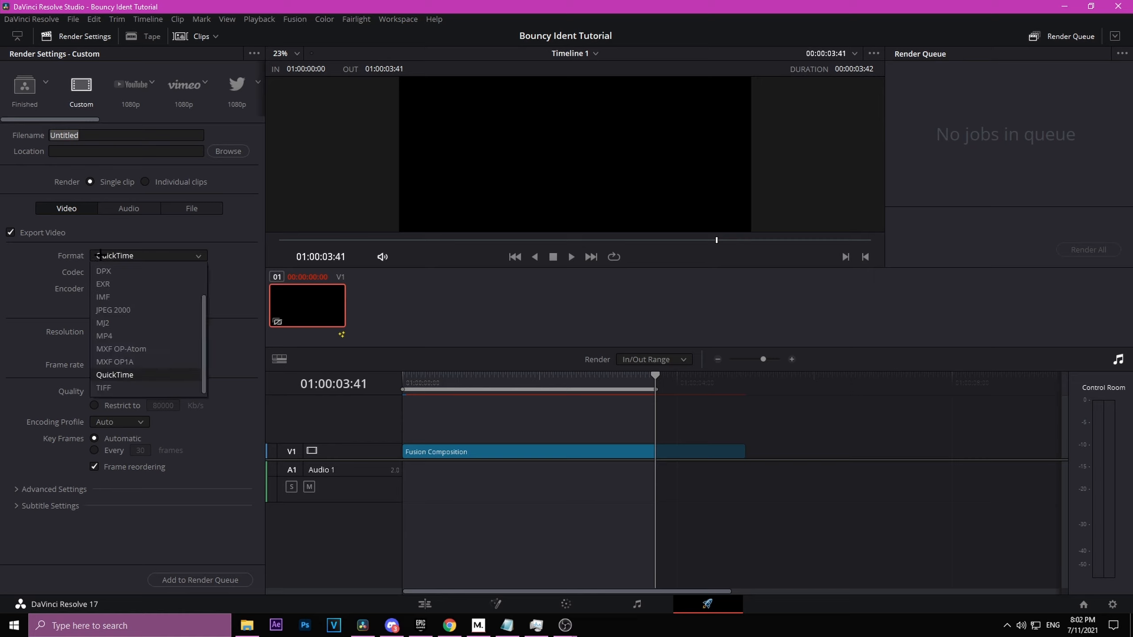
{"action": "left_click", "coordinate": [99, 258]}
{"action": "left_click", "coordinate": [98, 257]}
{"action": "left_click", "coordinate": [118, 257]}
Step: Set the codec to GoPro CineForm, type RGB 16-bit, and enable Export Alpha
{"action": "left_click", "coordinate": [114, 272]}
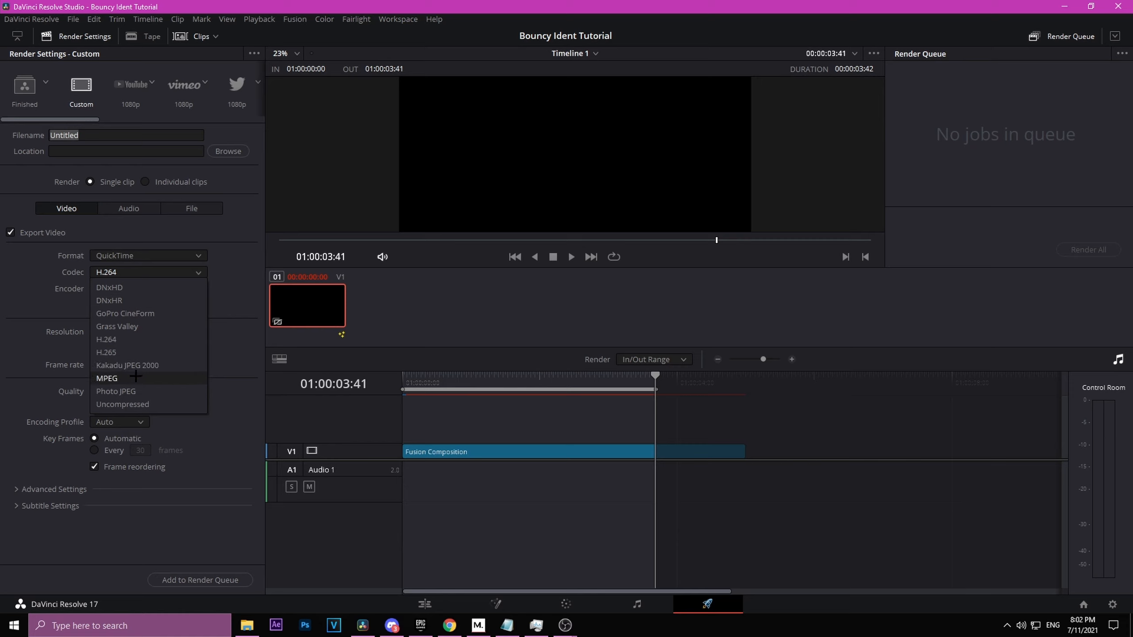
{"action": "left_click", "coordinate": [132, 313]}
{"action": "left_click", "coordinate": [101, 289]}
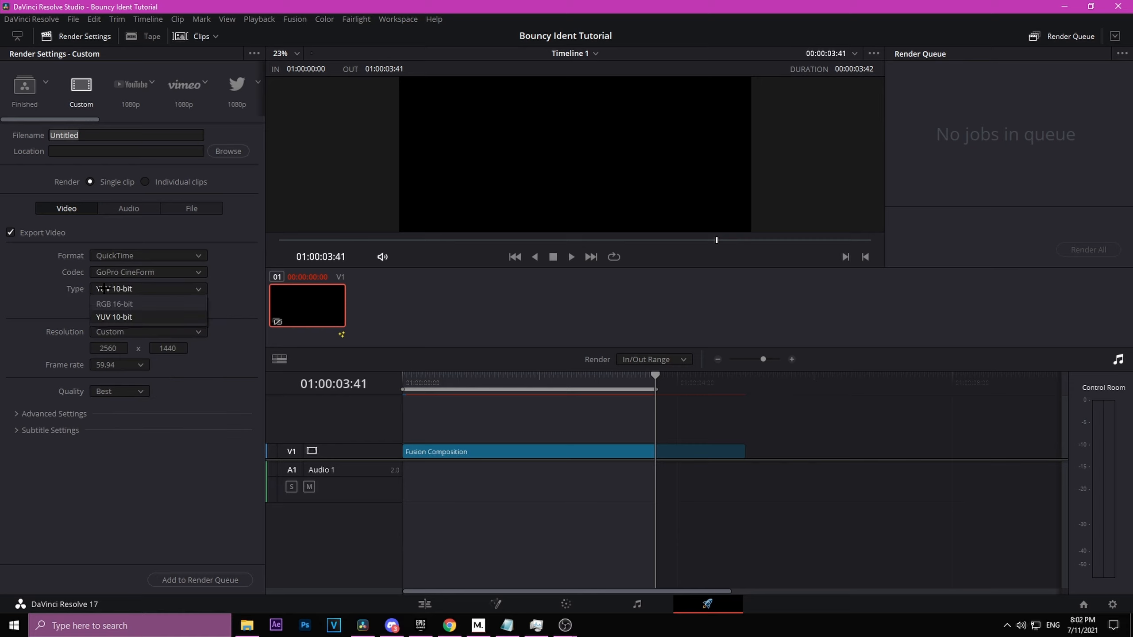
{"action": "left_click", "coordinate": [125, 305]}
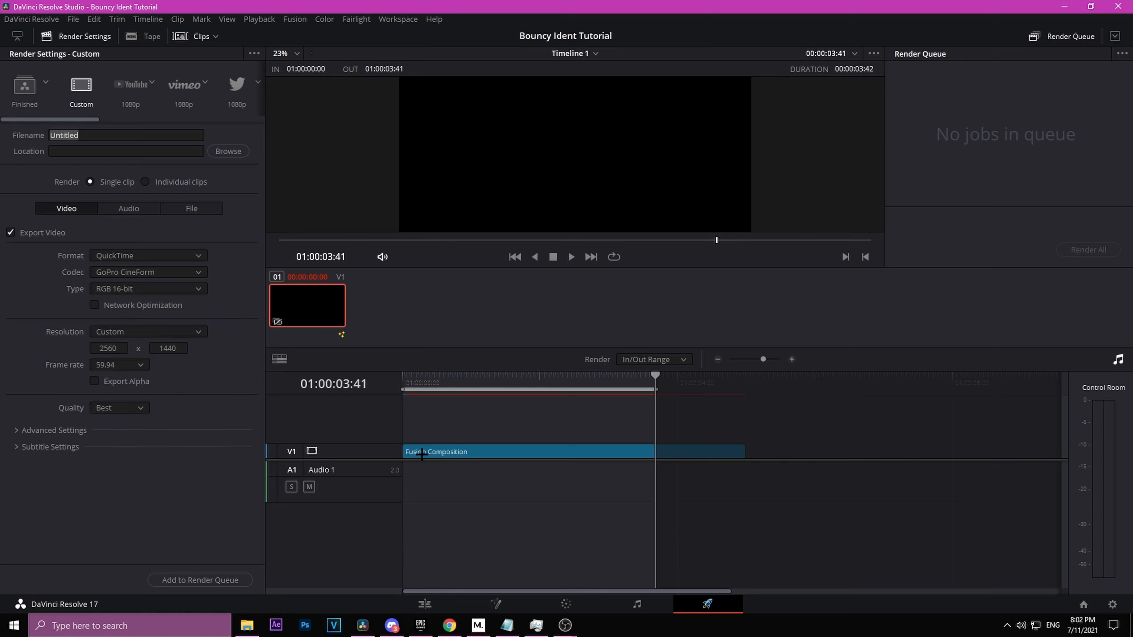
{"action": "left_click", "coordinate": [117, 382]}
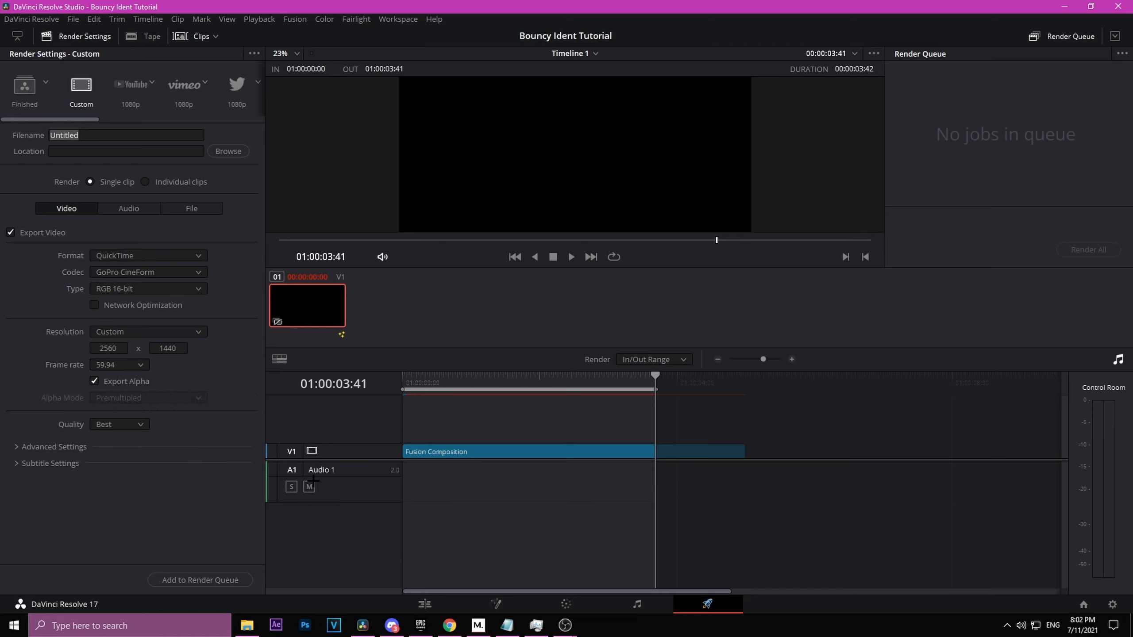